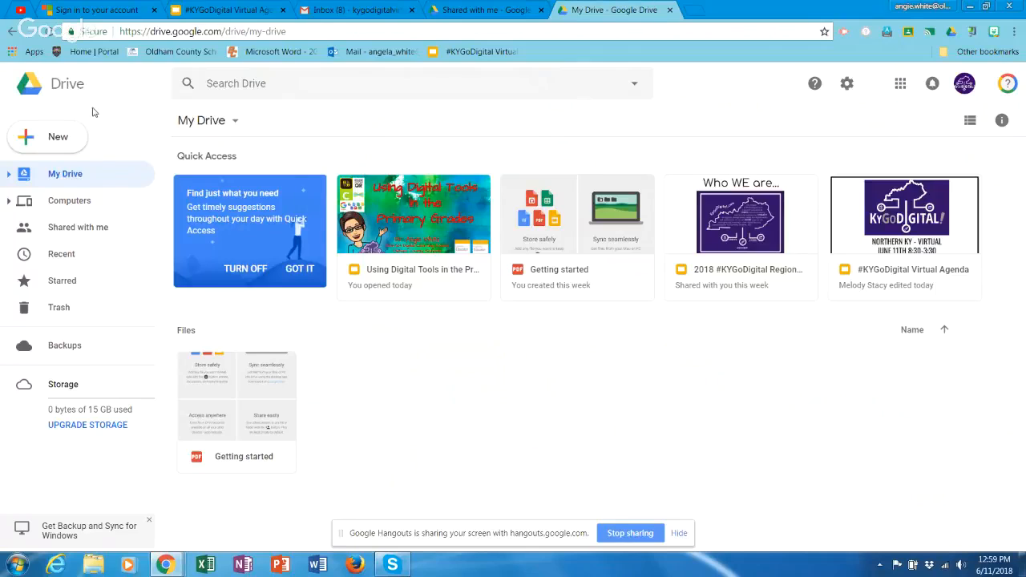
Create a new blank Google Form from My Drive and dismiss the introductory tour offer
left_click(71, 147)
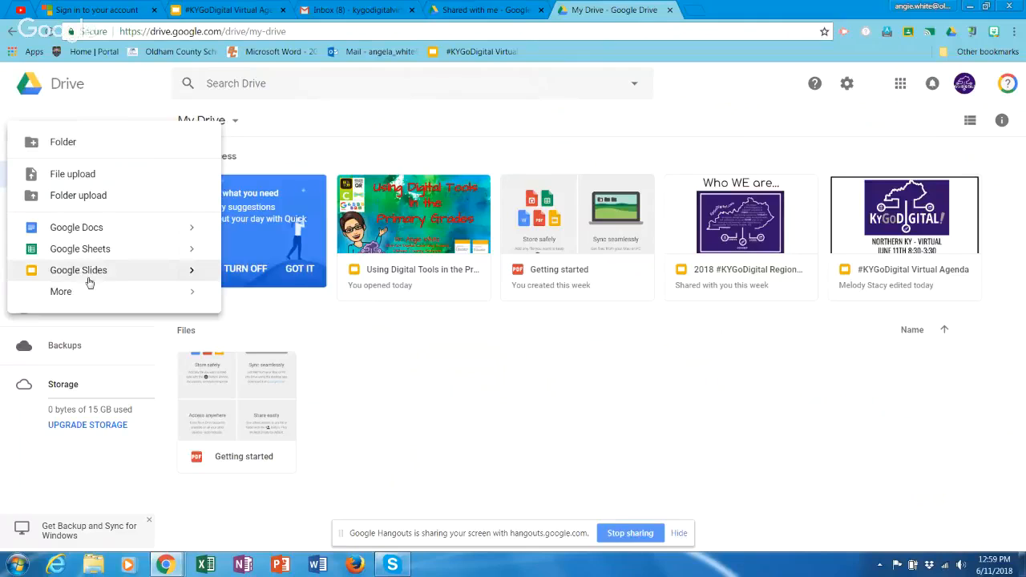
mouse_move(68, 296)
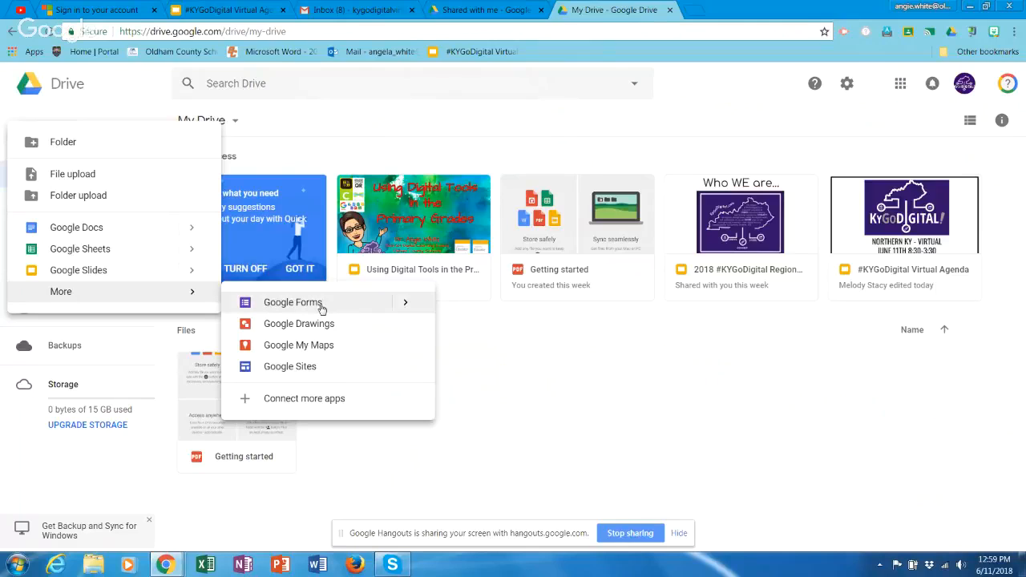
mouse_move(403, 306)
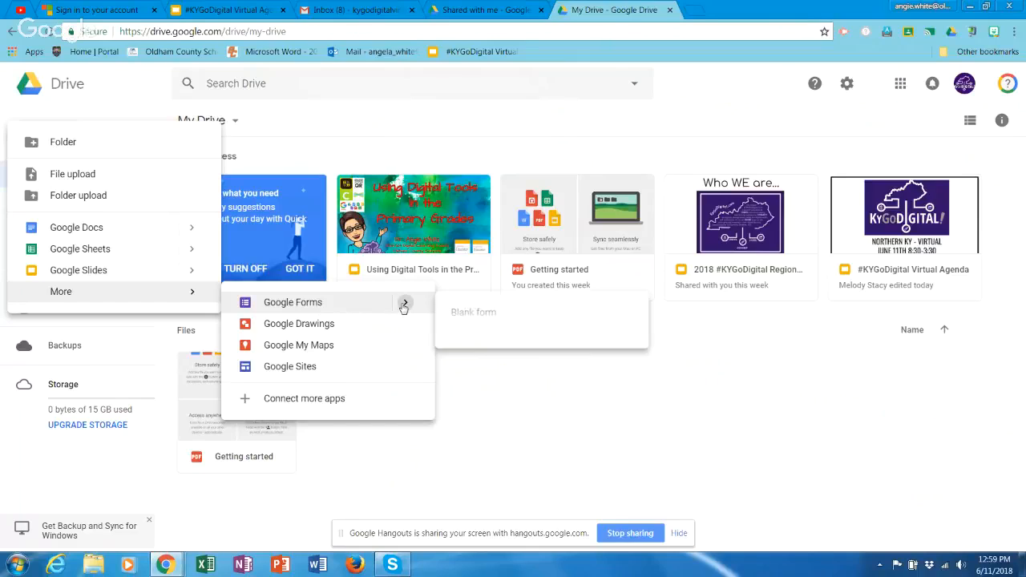
left_click(350, 302)
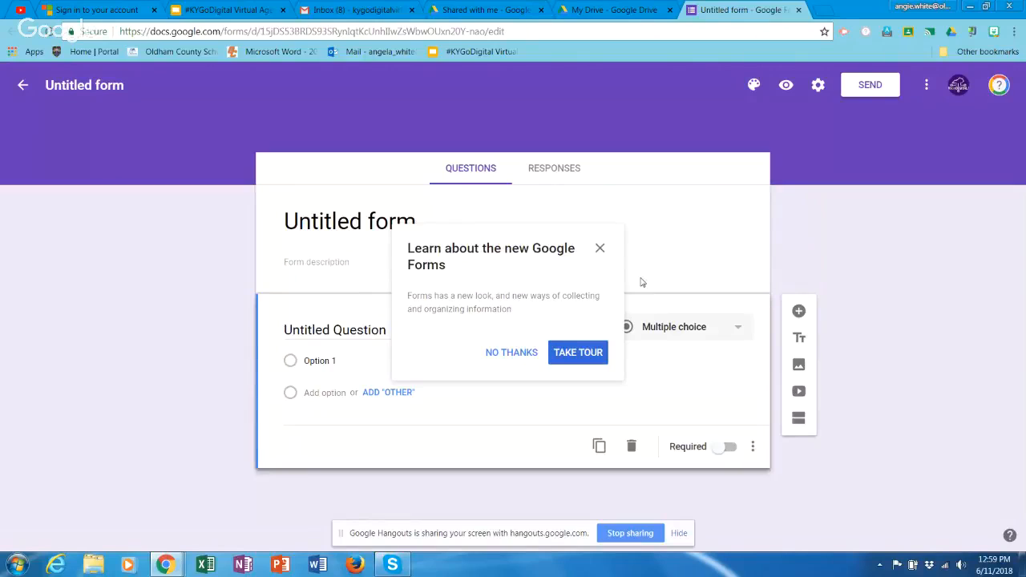
left_click(600, 249)
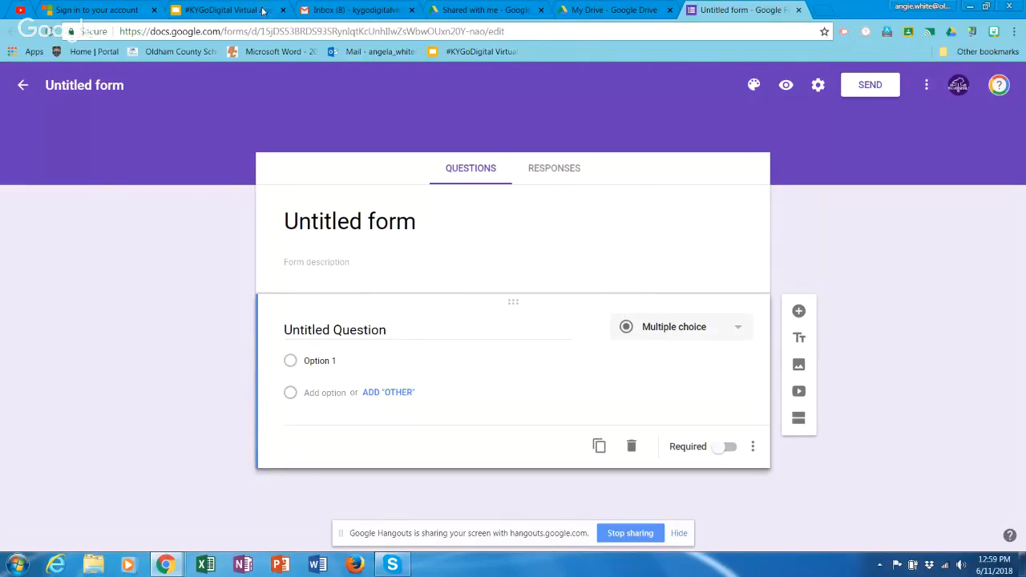
Title the form "KyGoDigital" and apply the same title as its file name
left_click(298, 221)
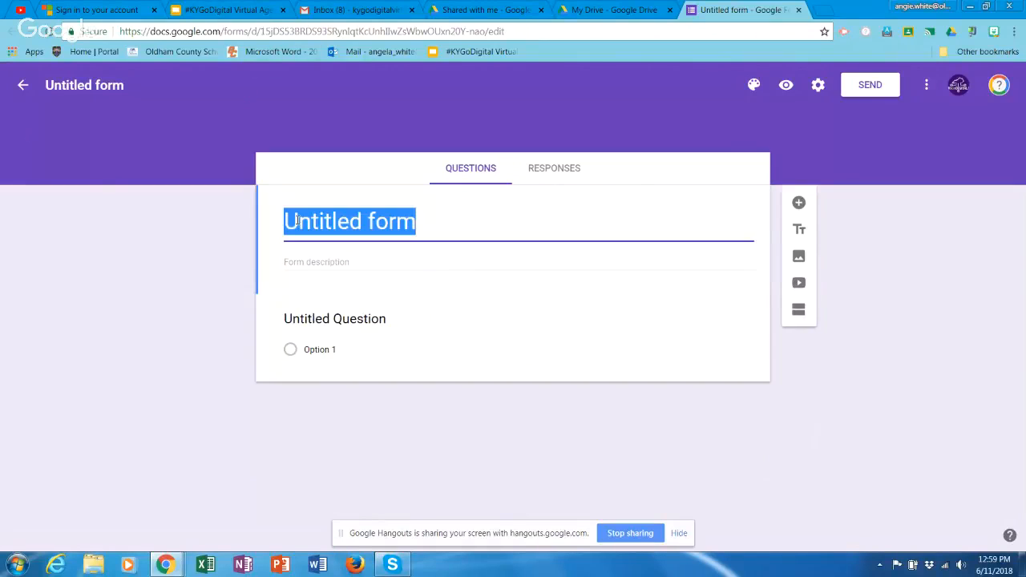
type("Ky")
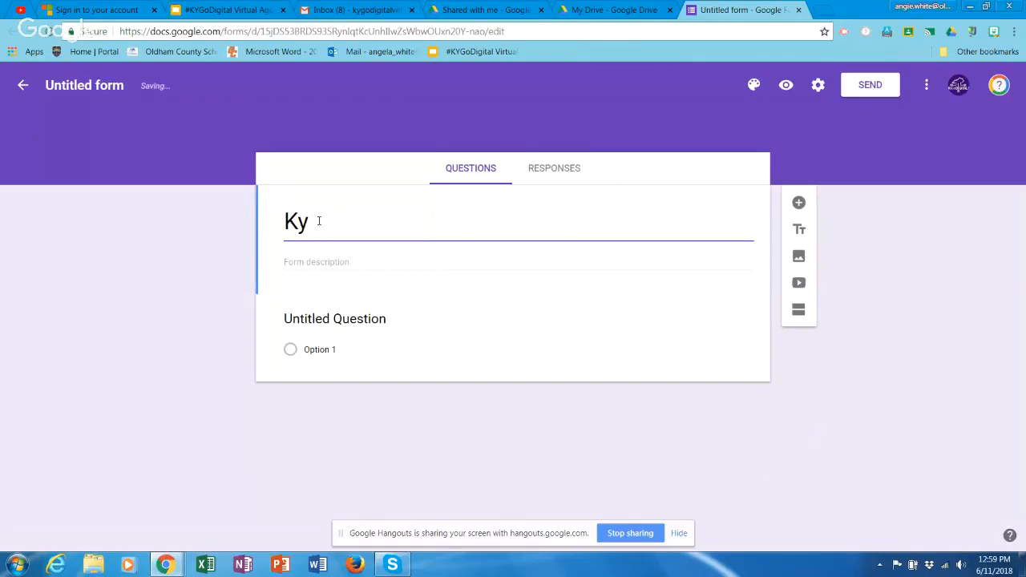
type("GoDigital")
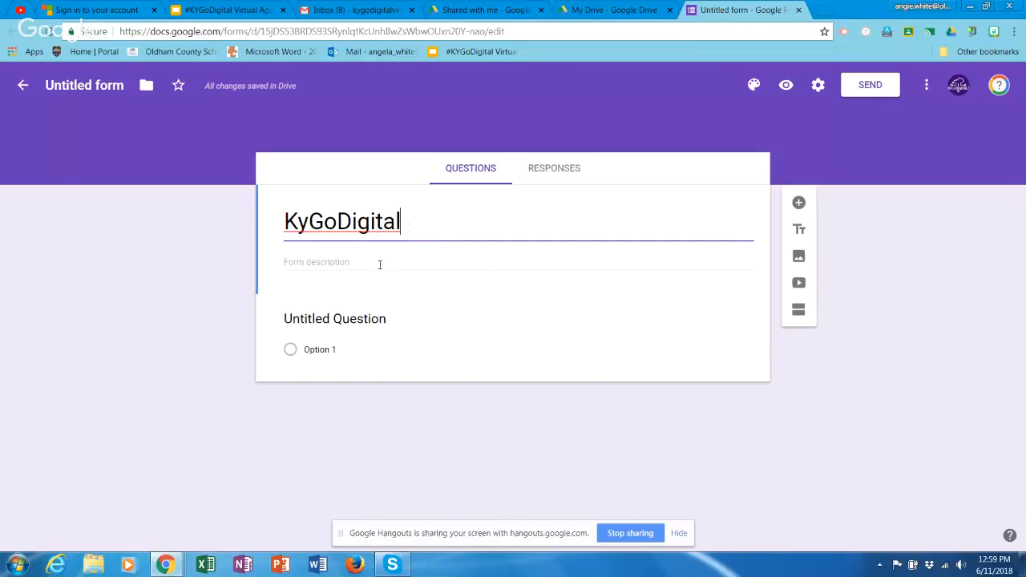
left_click(368, 321)
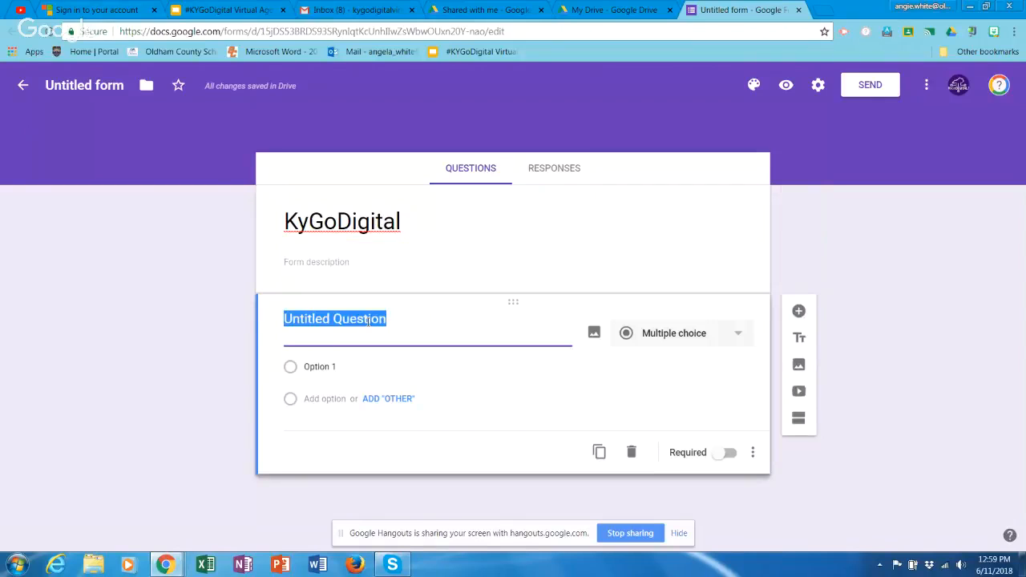
left_click(104, 81)
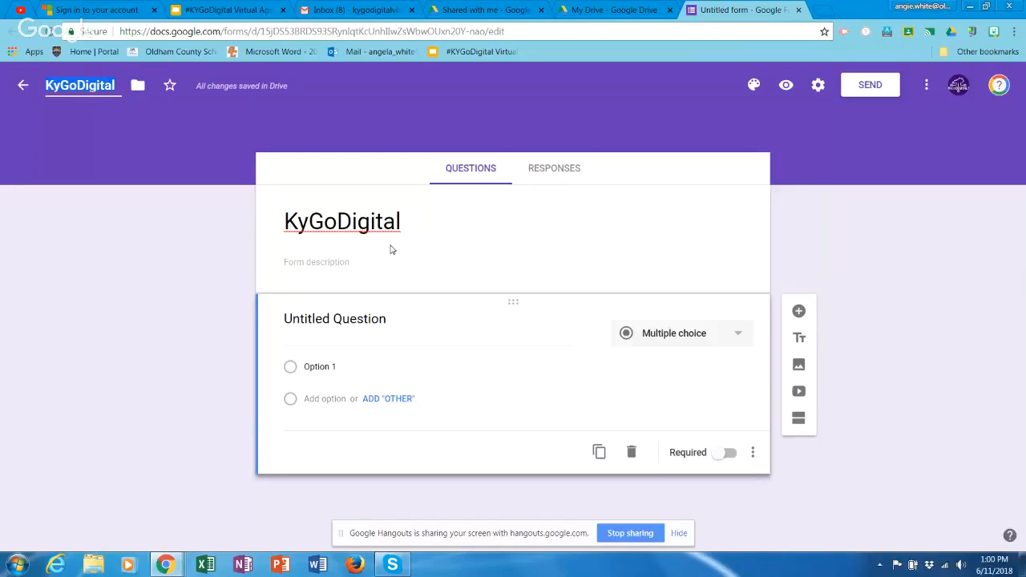
left_click(327, 266)
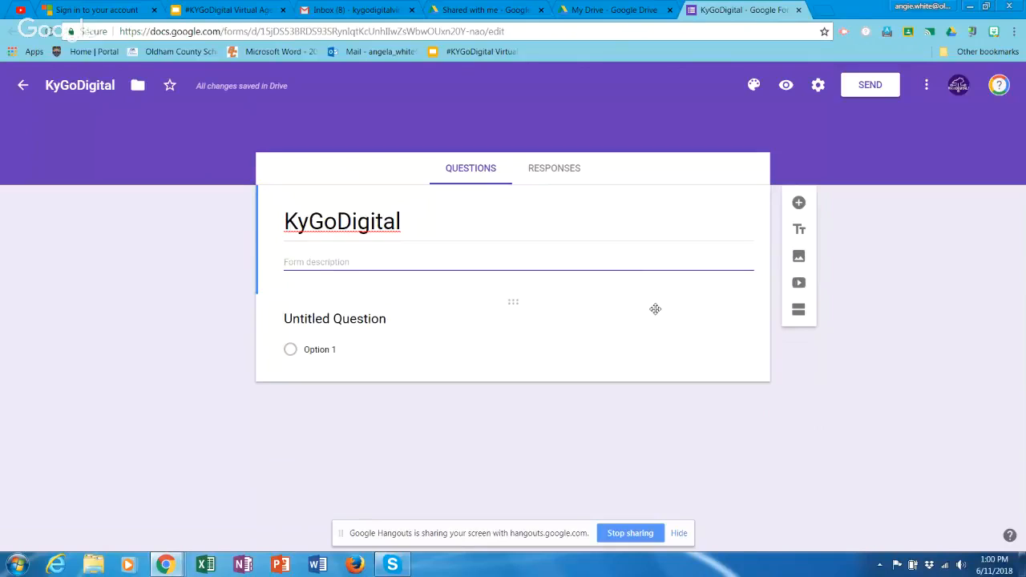
Set the first question's type to Multiple choice and title it "Question 1"
left_click(696, 344)
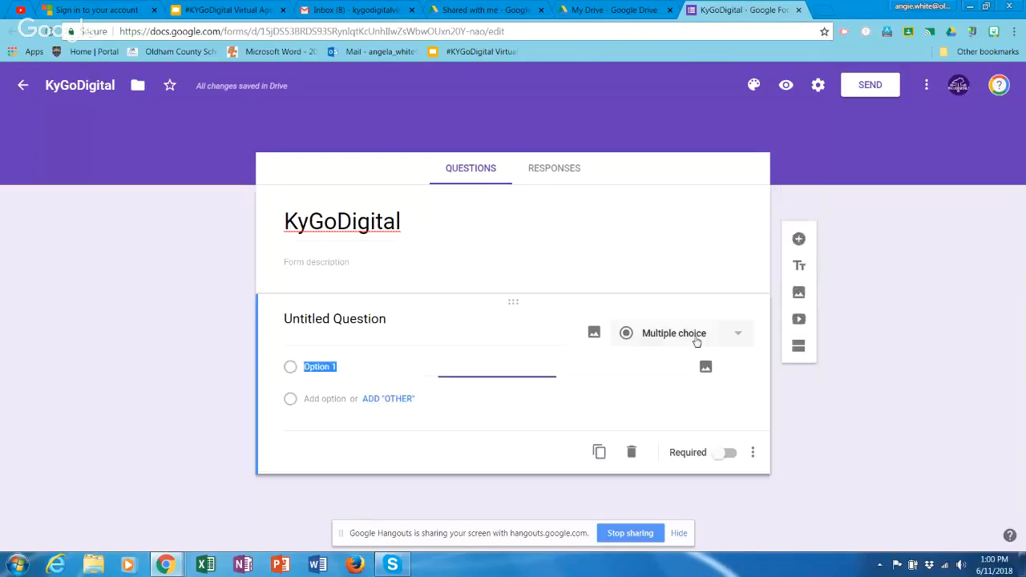
left_click(739, 338)
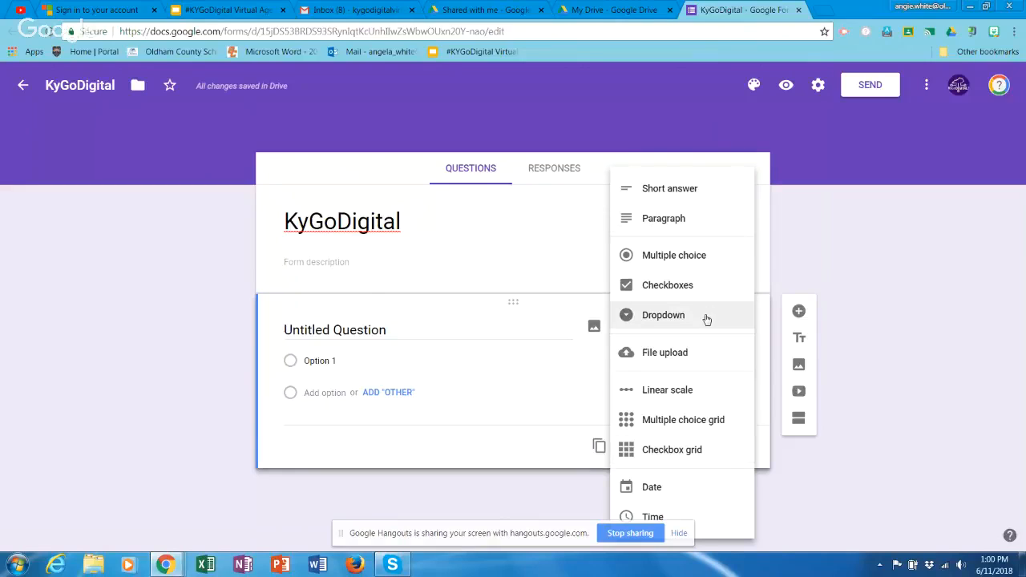
left_click(707, 261)
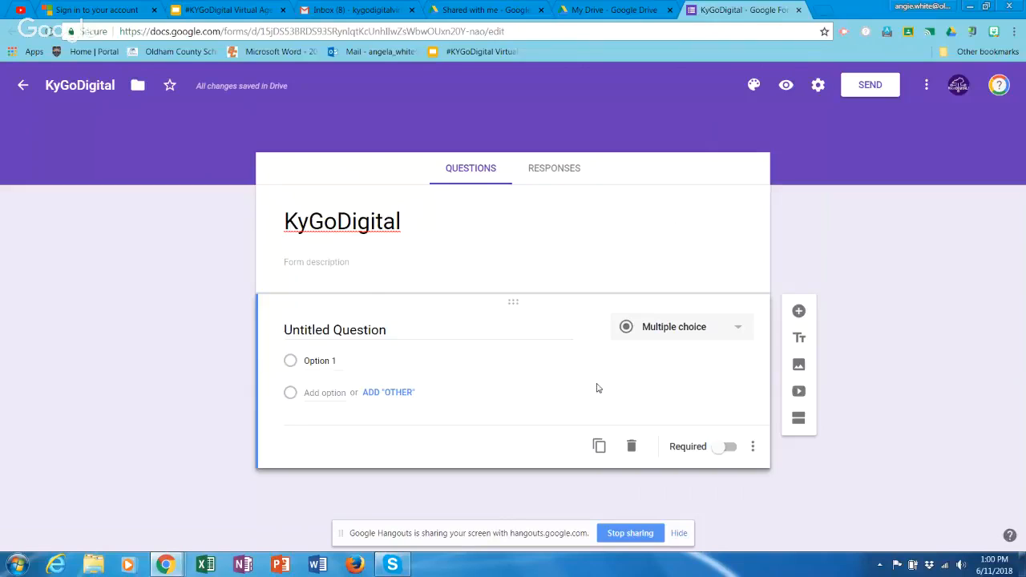
left_click(367, 324)
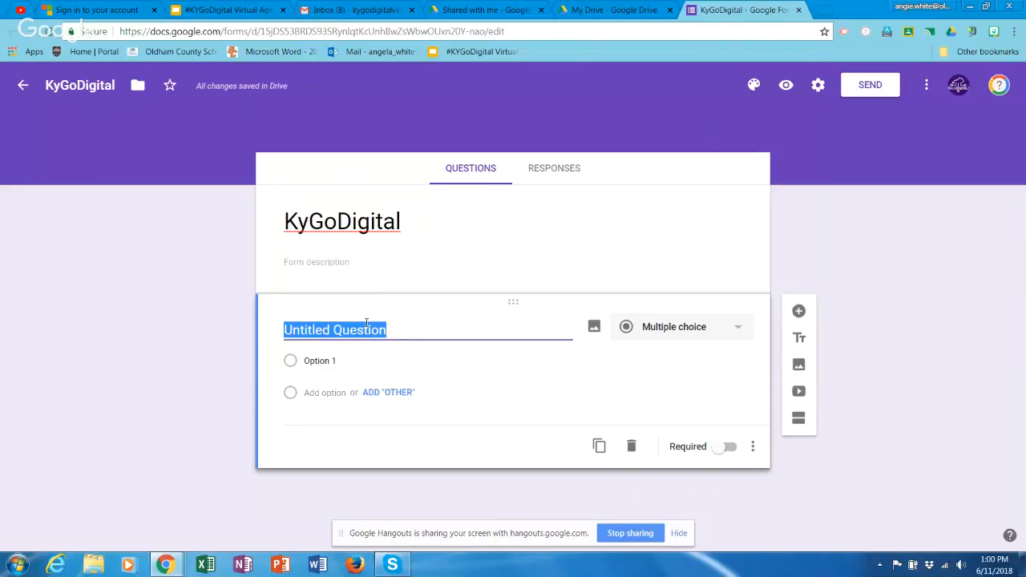
type("Question")
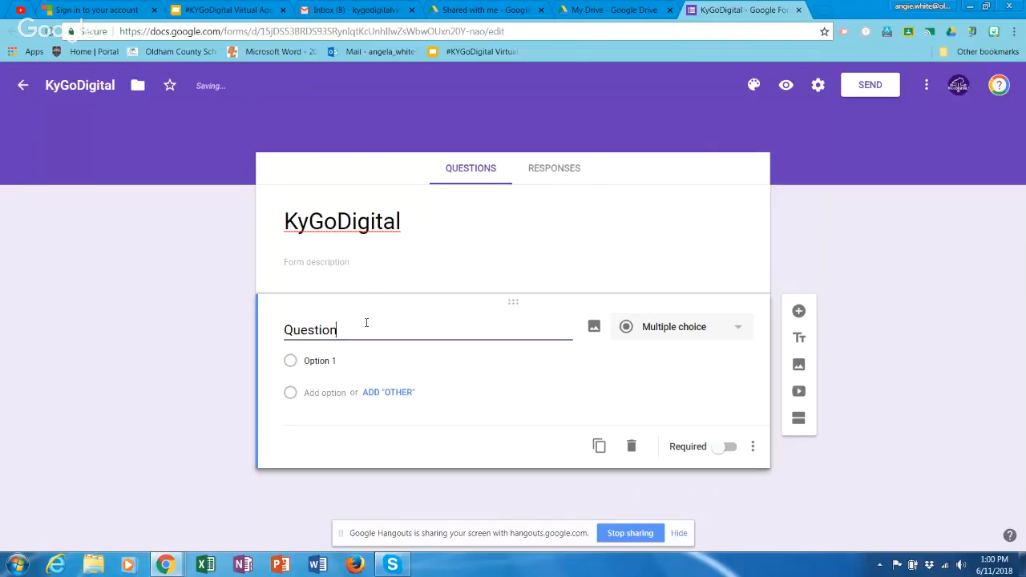
type(" 1")
Give Question 1 the answer options 1, 2, 3, 4 and 5, using the suggested options where offered
left_click(343, 362)
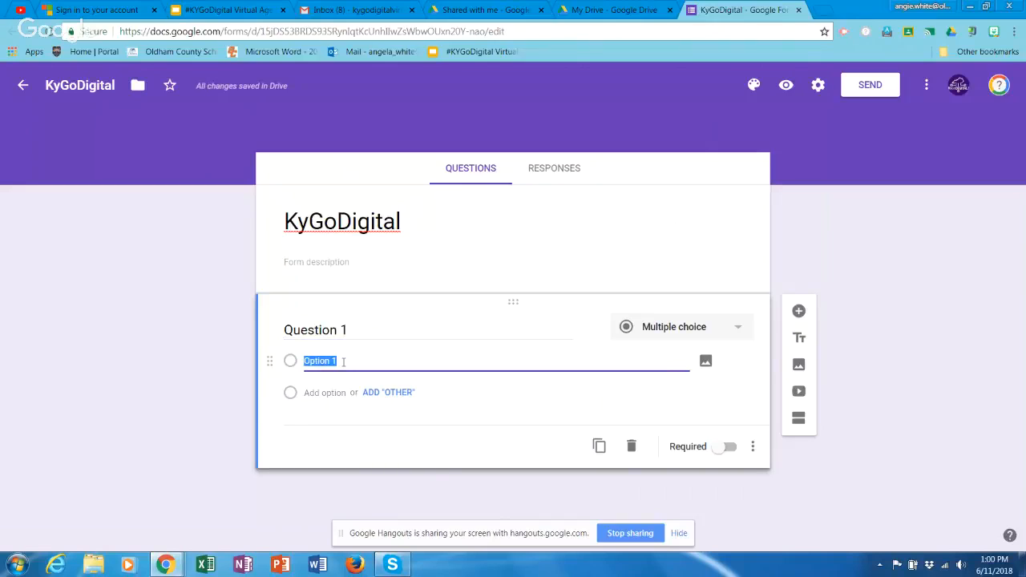
type("1")
key("Return")
type("2")
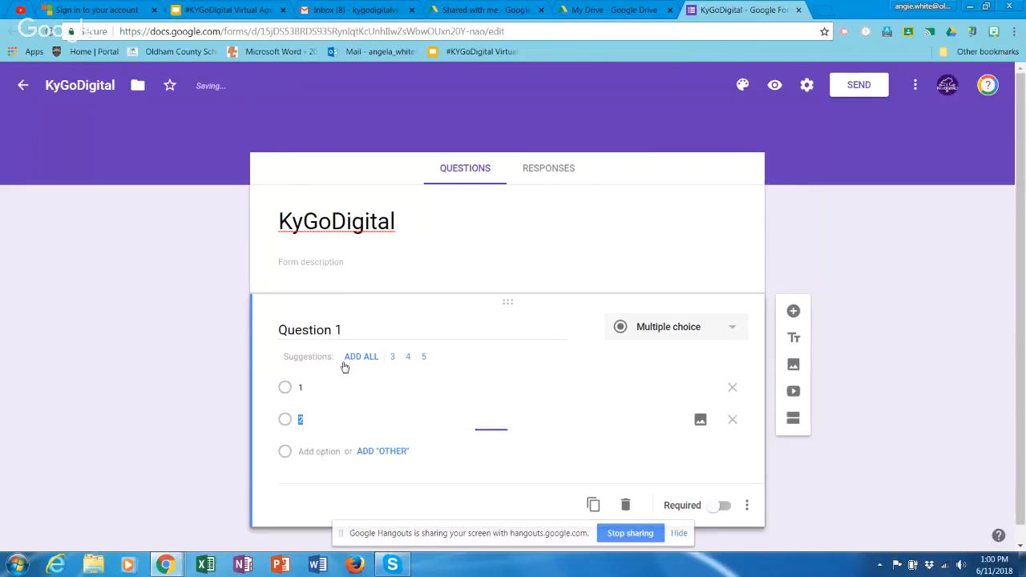
key("Return")
type("3")
key("Return")
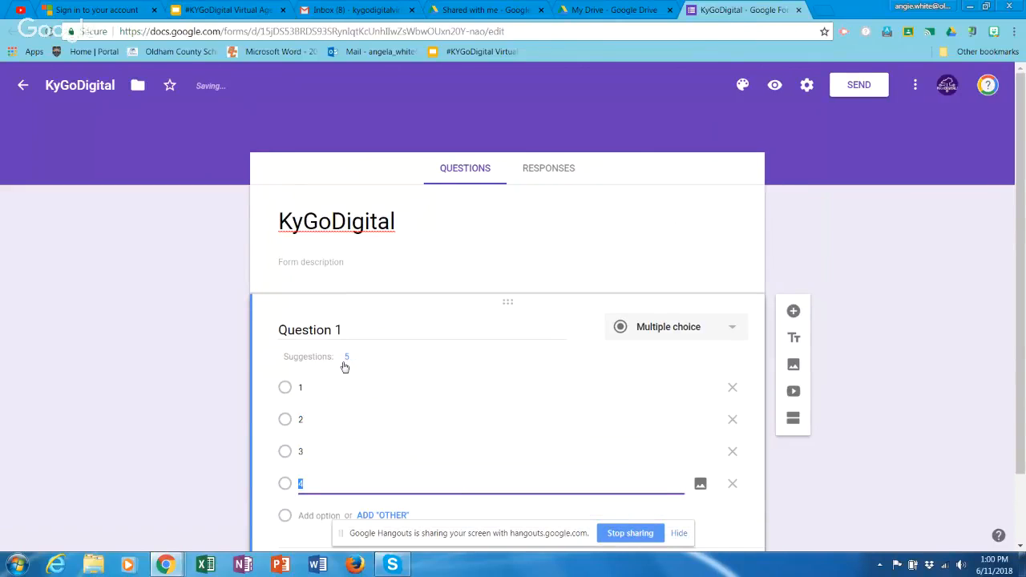
left_click(345, 359)
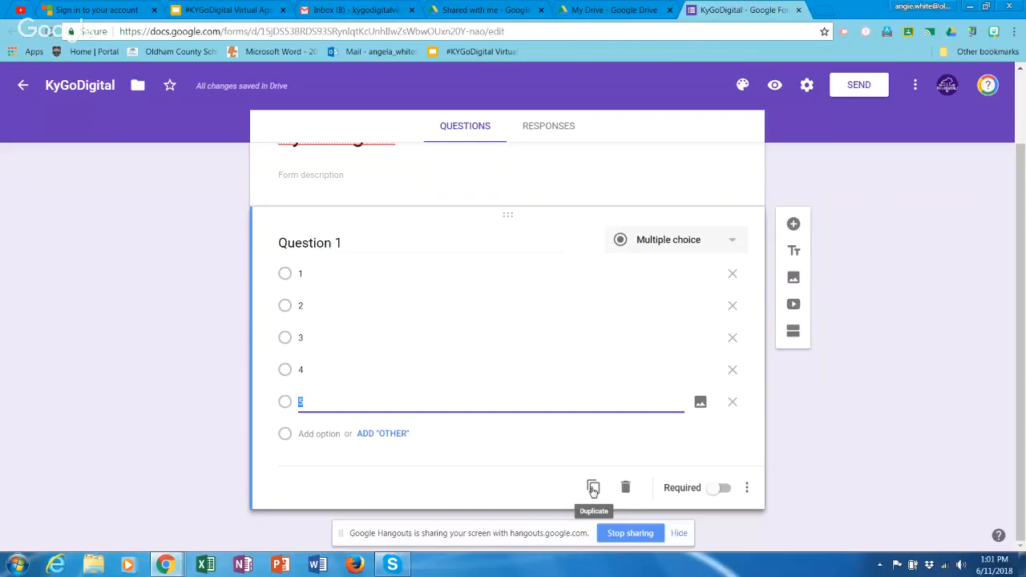
Duplicate Question 1 with its options and retitle the copy "Question 2"
left_click(593, 489)
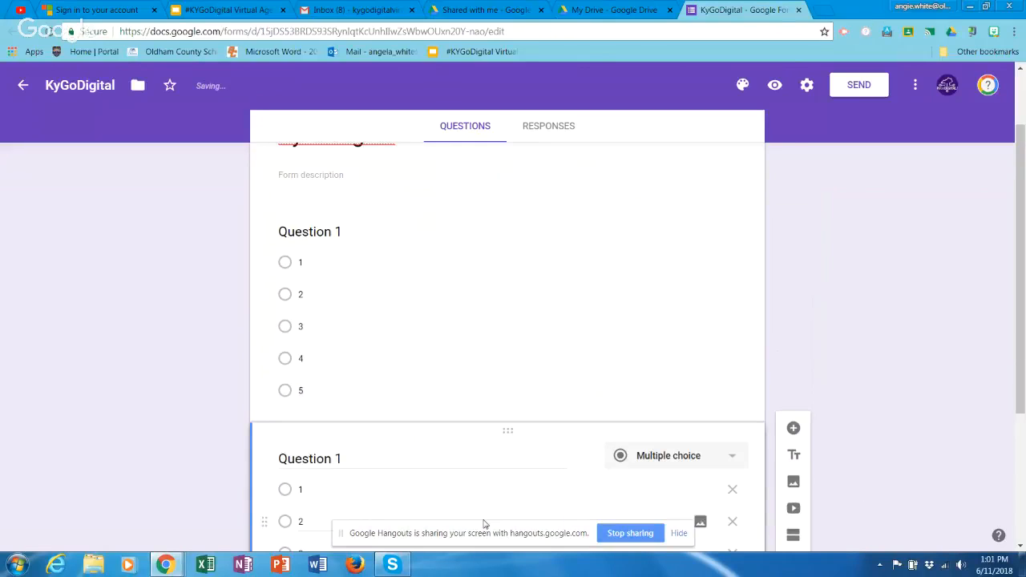
triple_click(342, 457)
left_click(342, 457)
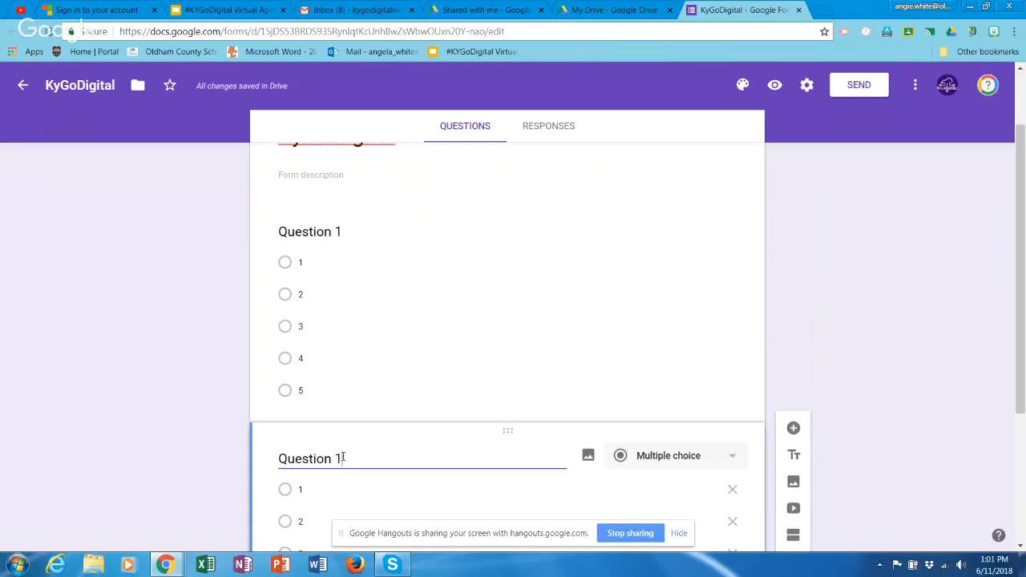
type("2")
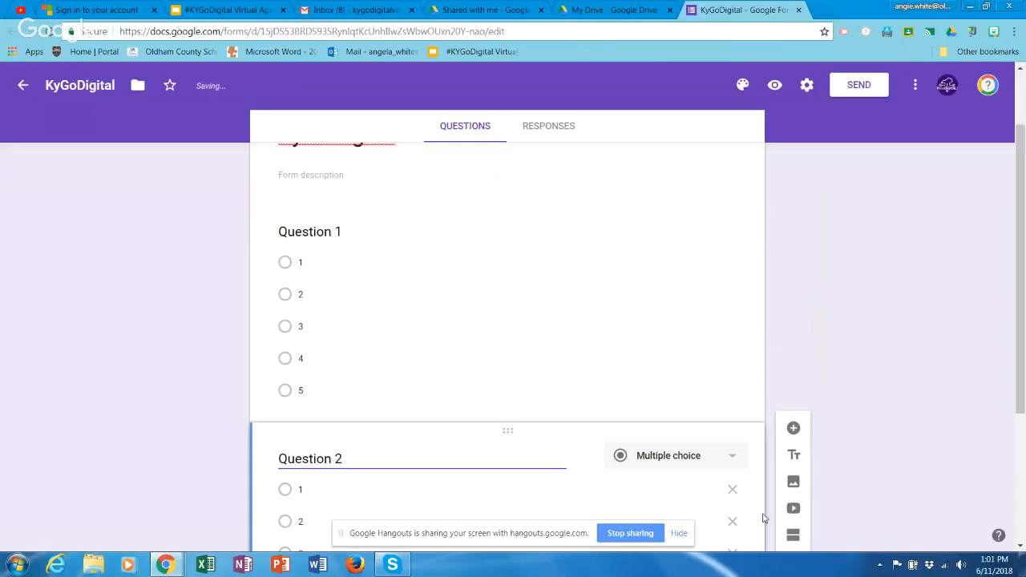
Duplicate Question 2 with its options and retitle the copy "Question 3"
left_click_drag(1022, 289, 1023, 391)
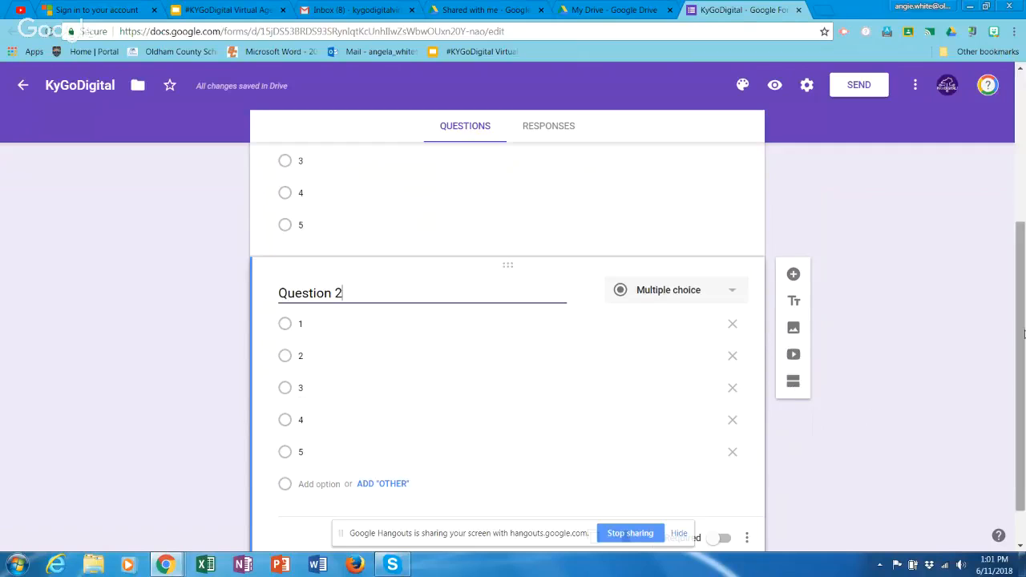
scroll(1022, 390, "down", 1)
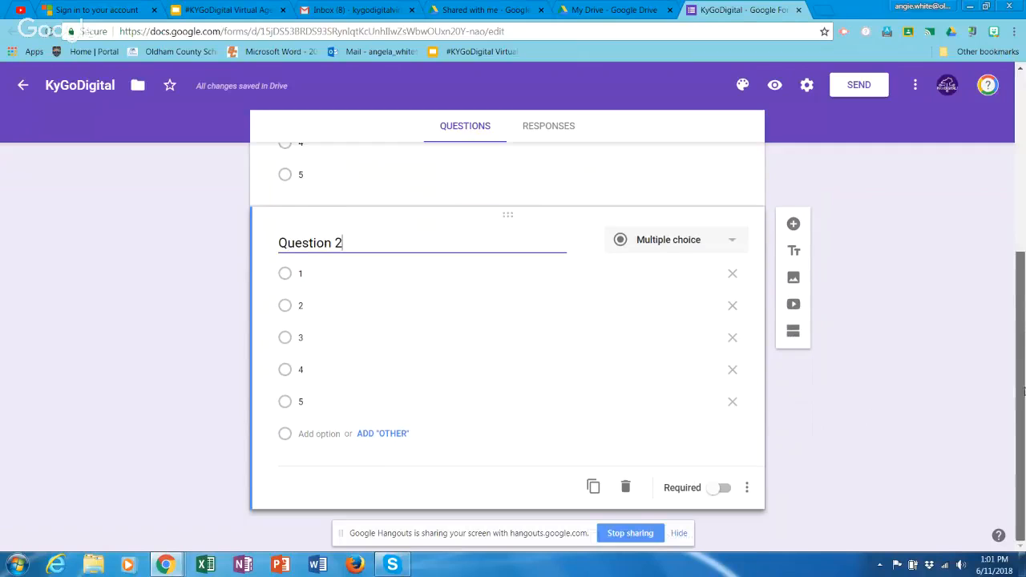
left_click(593, 488)
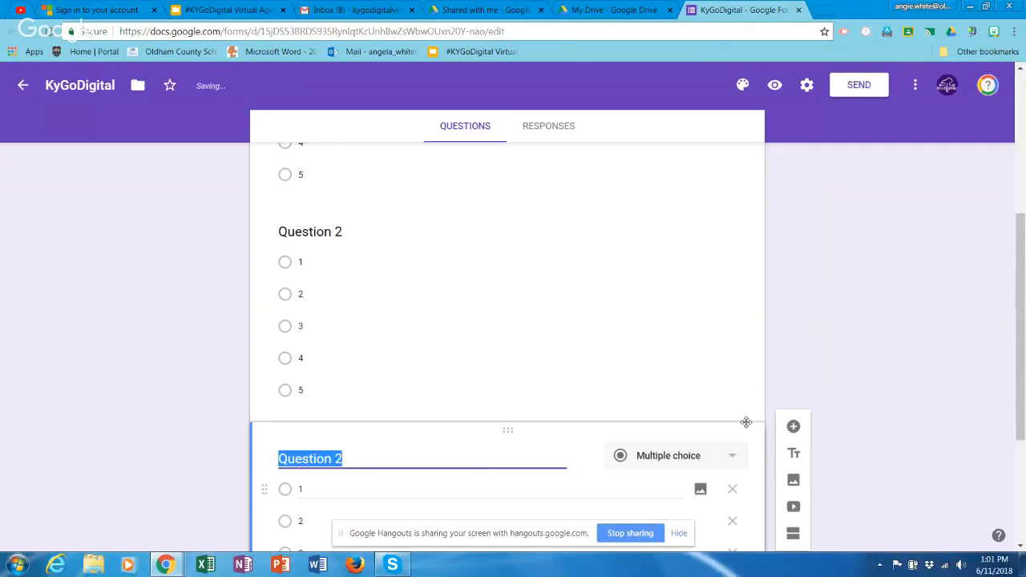
left_click(350, 458)
key("BackSpace")
type("3")
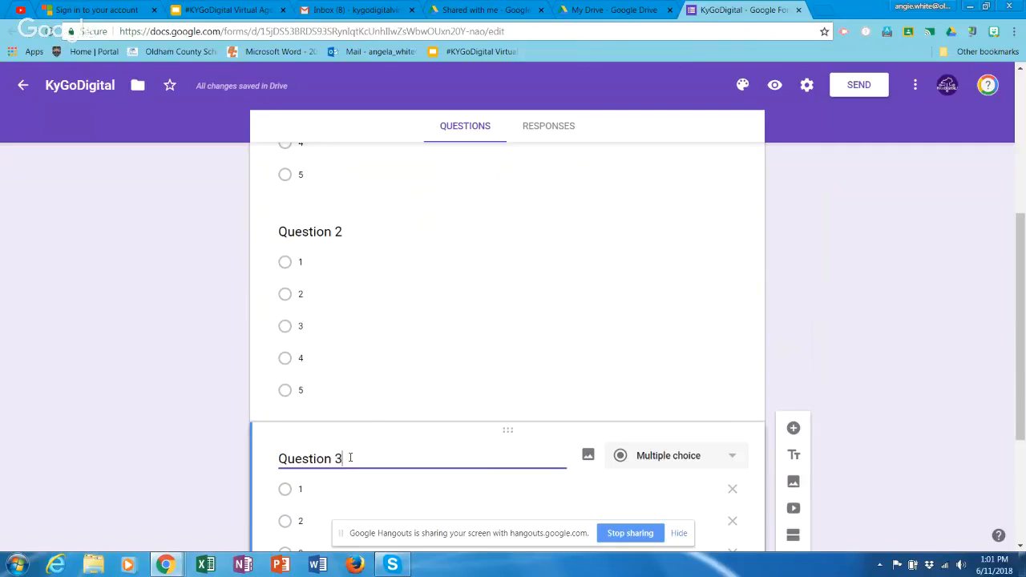
Move Question 3 above Question 2 and make it a required question
left_click(442, 486)
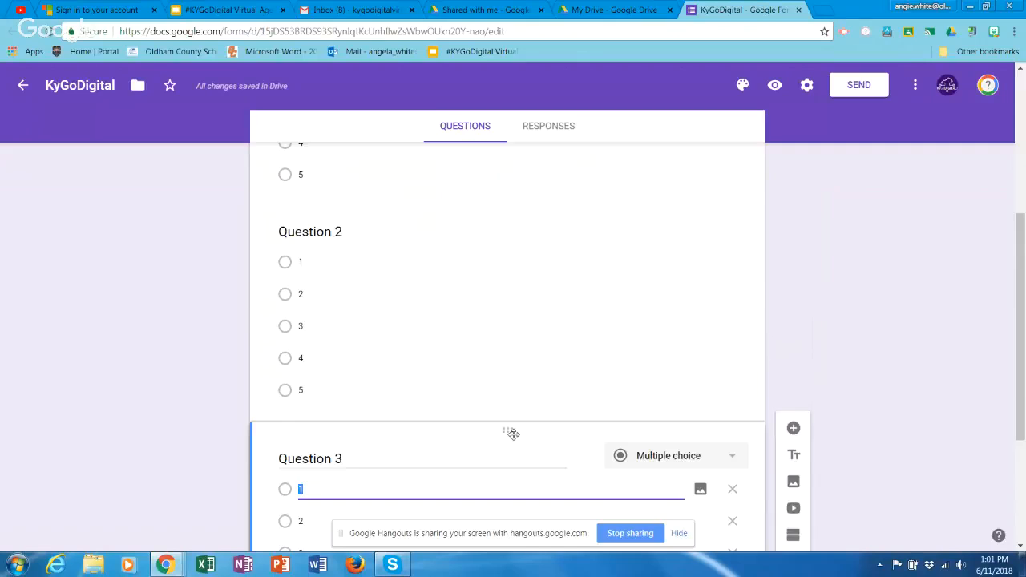
left_click_drag(513, 433, 485, 289)
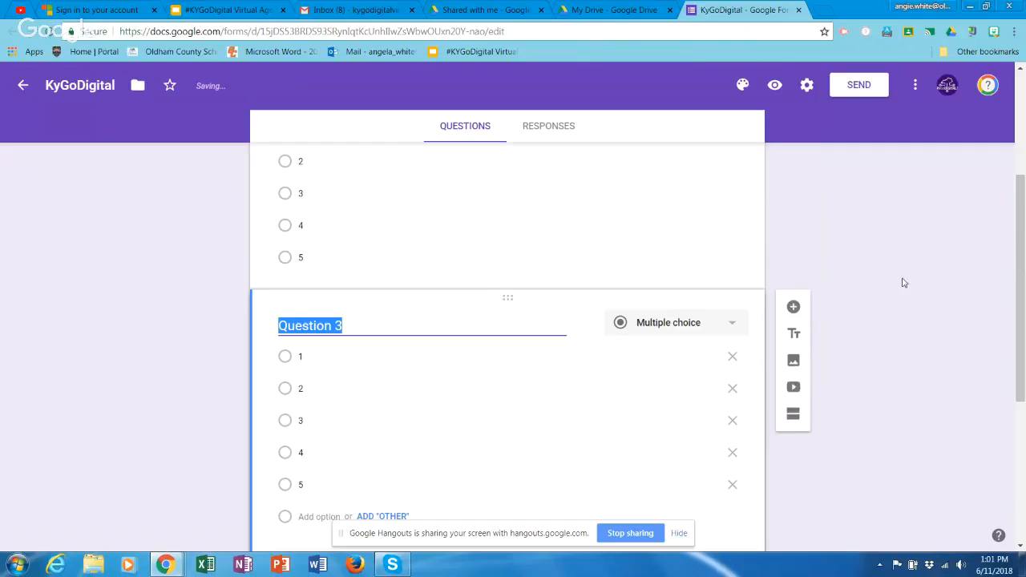
mouse_move(1016, 278)
left_mouse_down()
mouse_move(1021, 402)
mouse_move(1021, 281)
left_mouse_up()
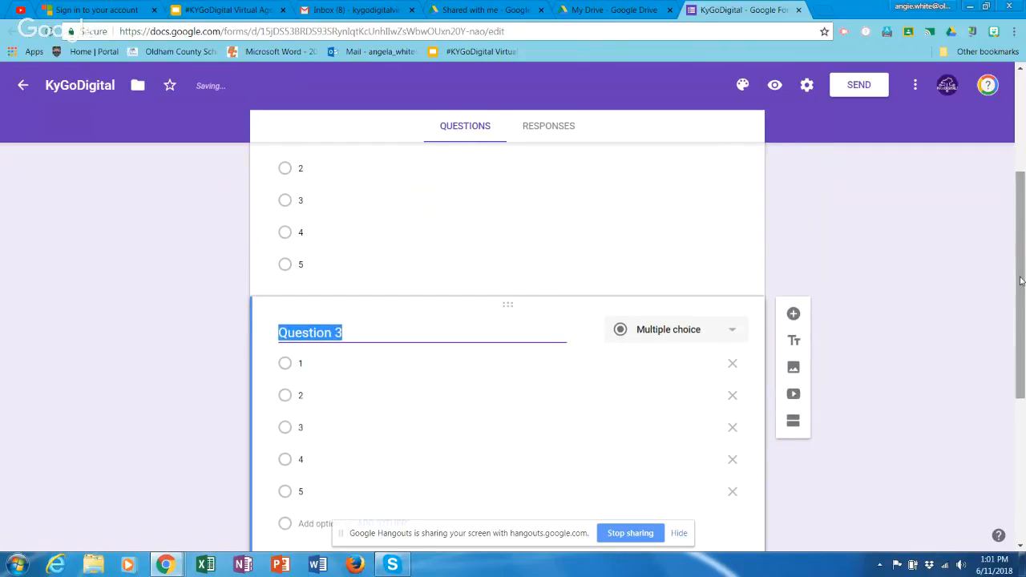
left_click_drag(1021, 281, 1023, 391)
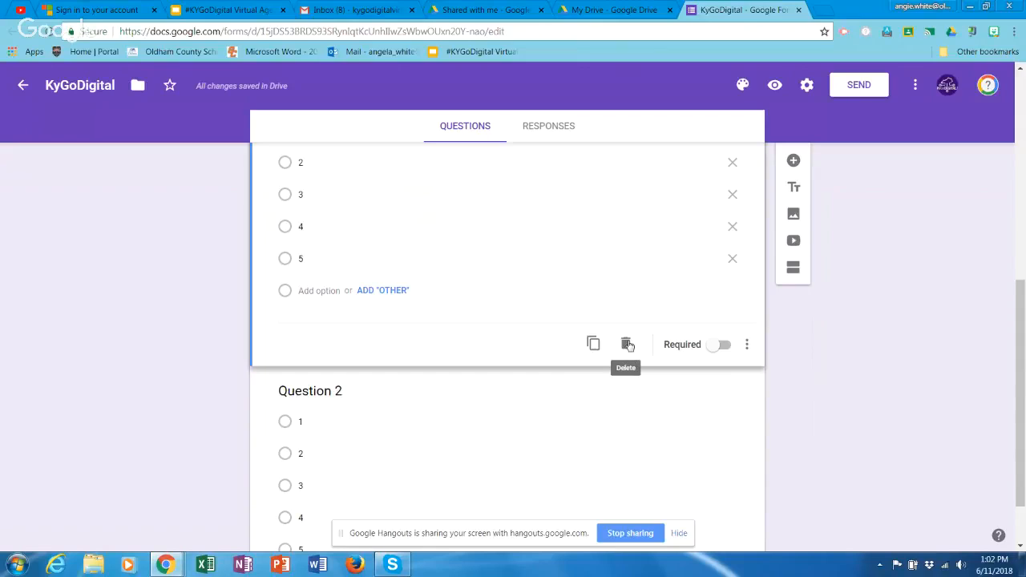
left_click(725, 346)
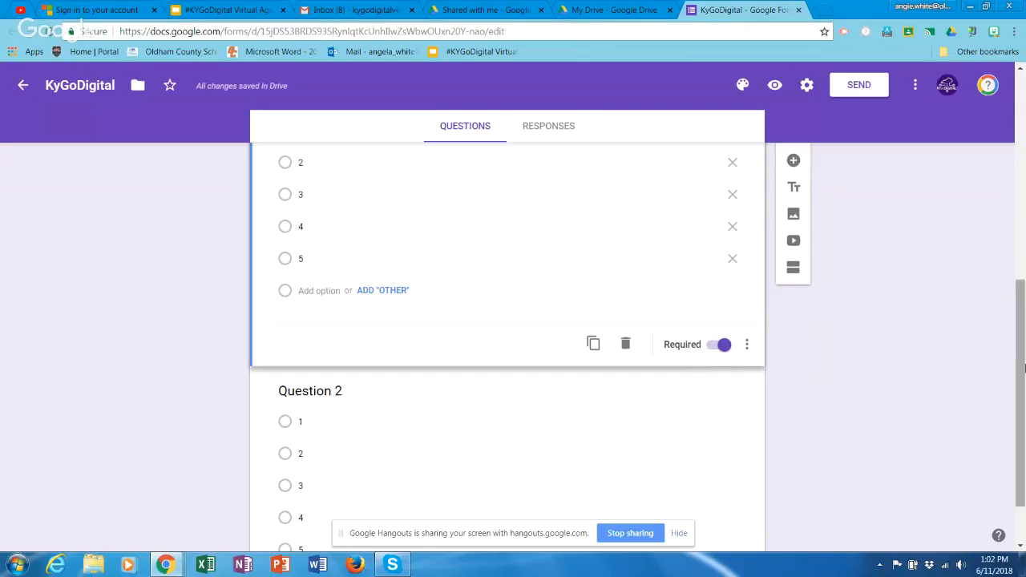
Insert the image Practice 2.PNG from the Google Drive files shared with me into Question 3
left_click_drag(1022, 366, 1025, 338)
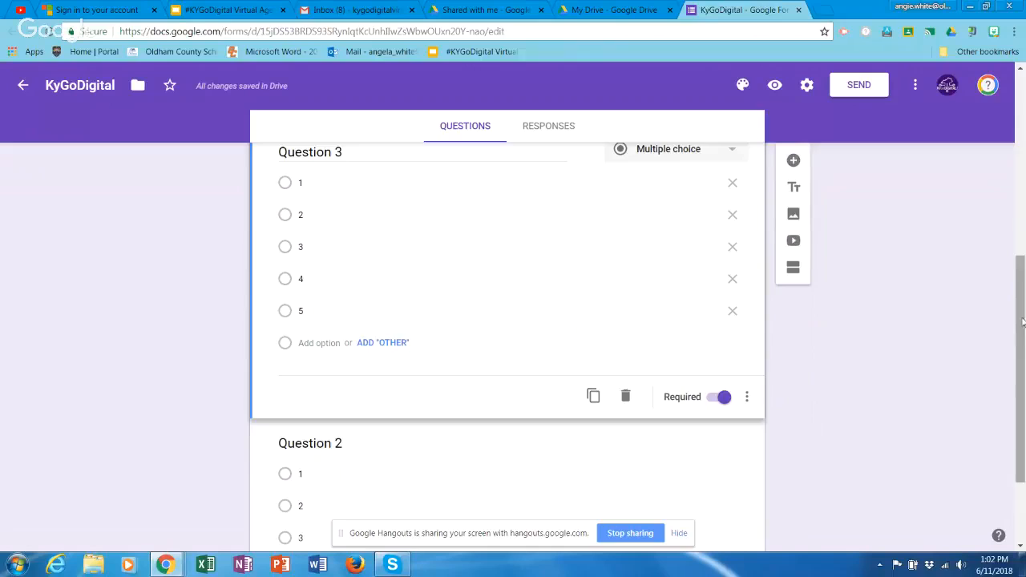
scroll(1022, 321, "up", 2)
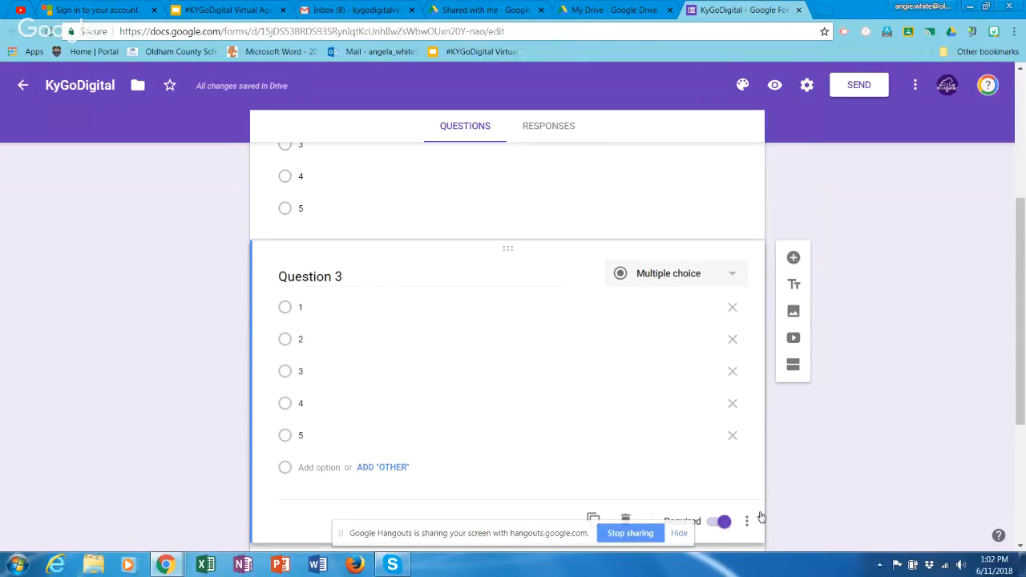
left_click(351, 277)
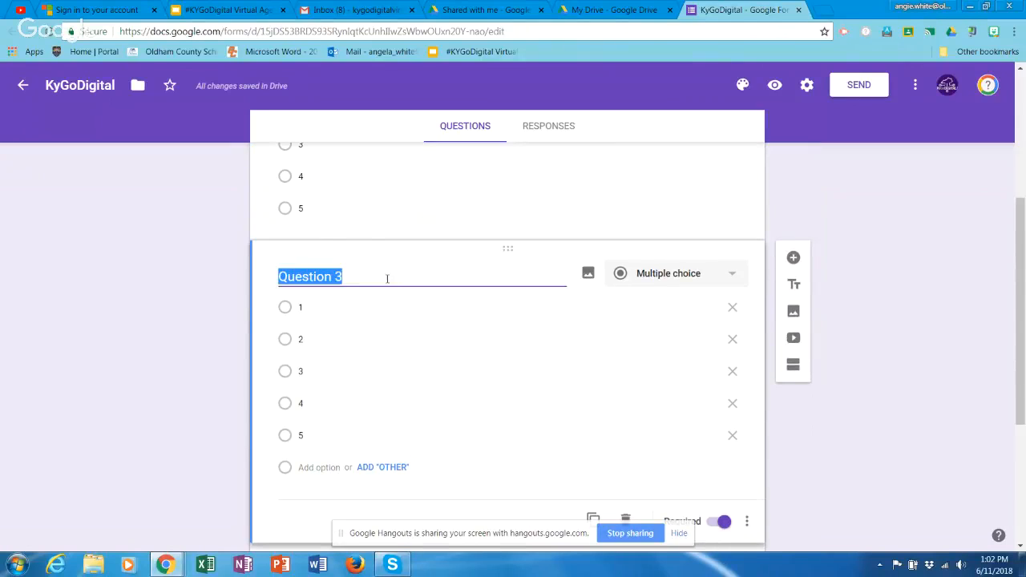
left_click(588, 274)
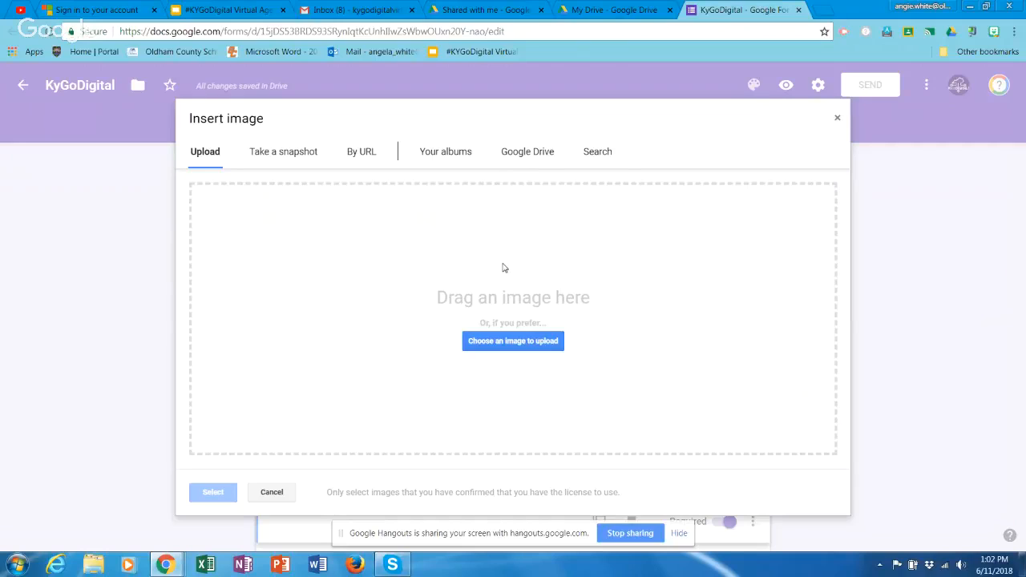
left_click(536, 154)
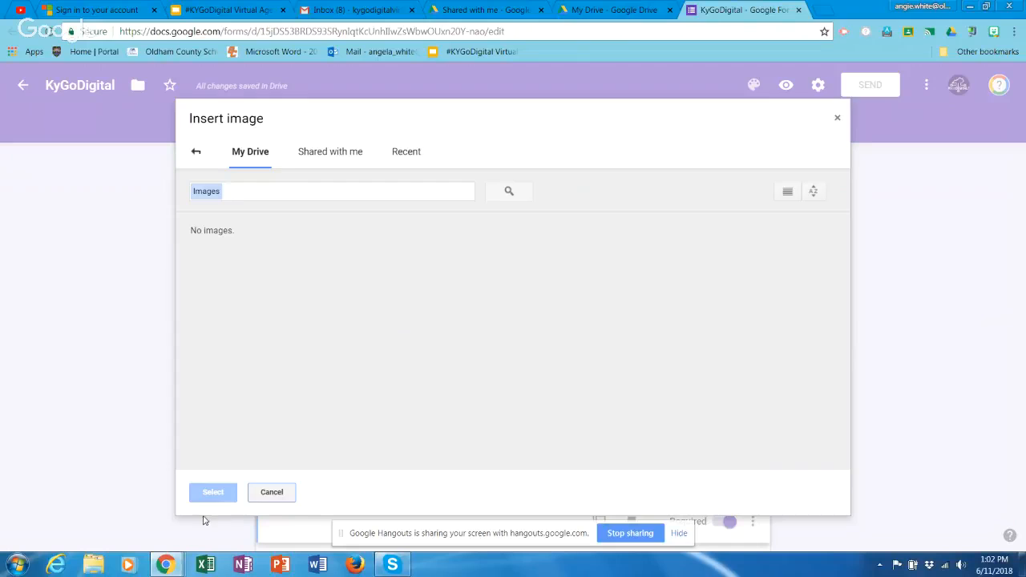
left_click(329, 152)
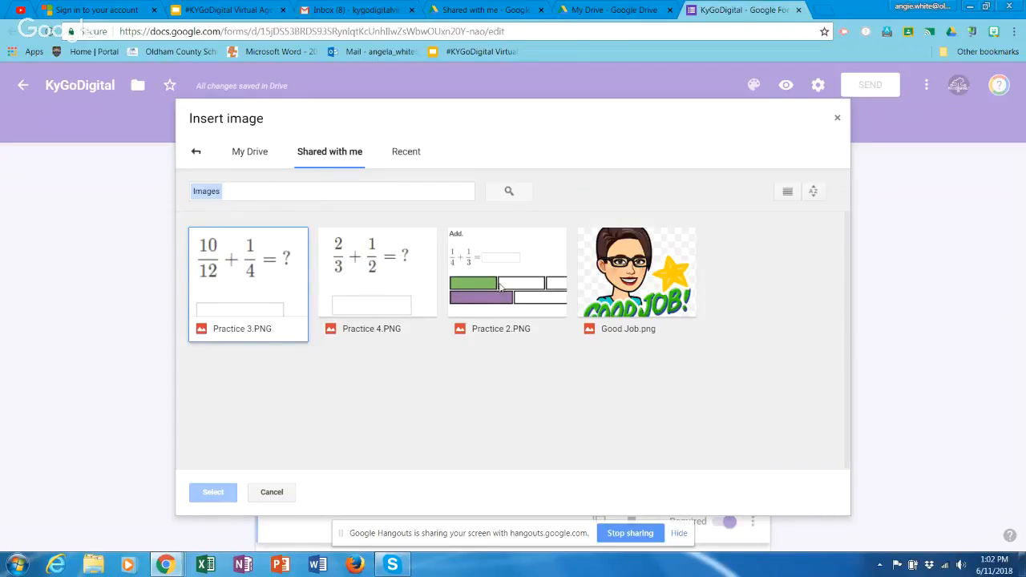
left_click(500, 287)
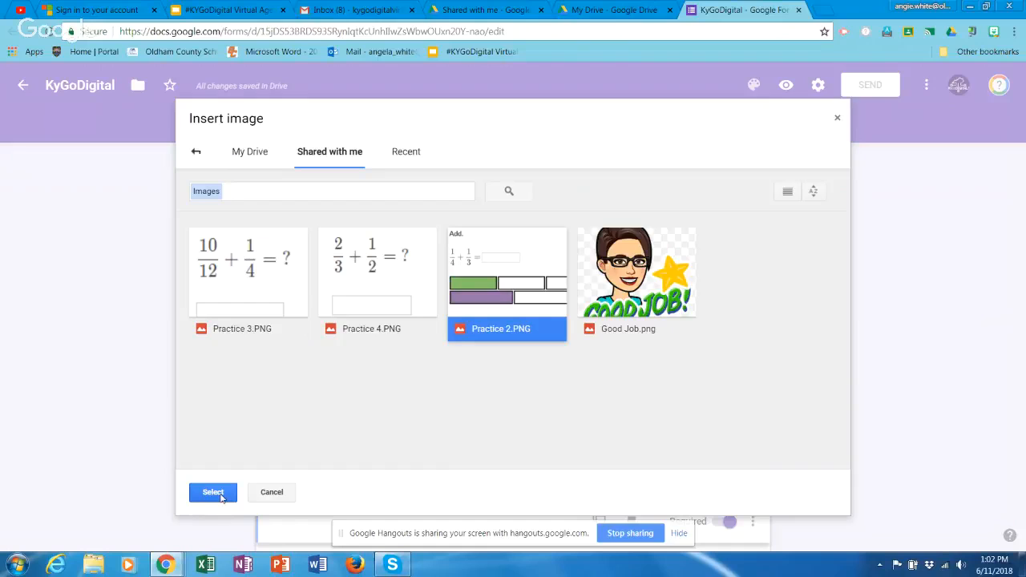
left_click(213, 492)
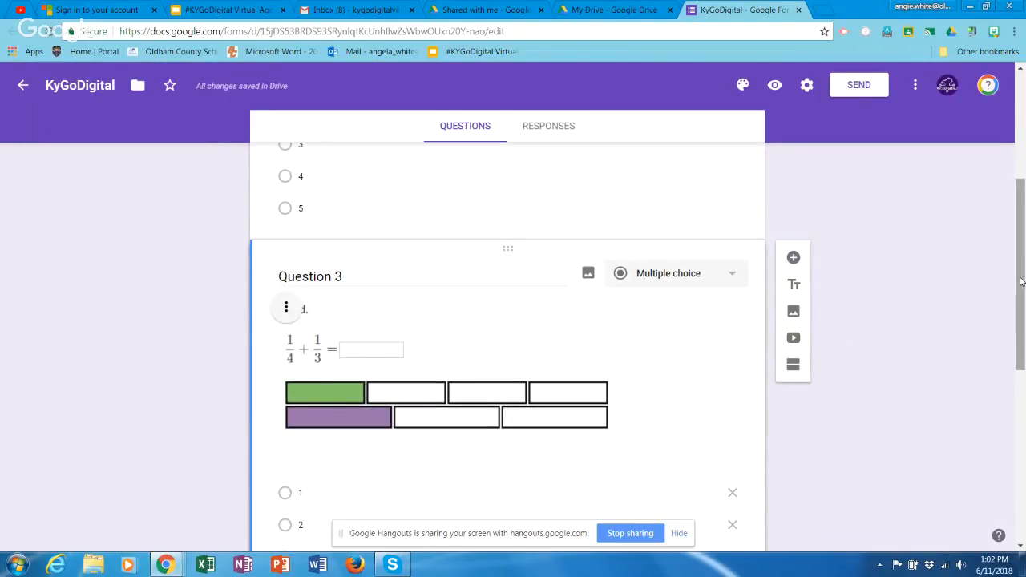
Add a title and description block below Question 3 and title it "Type a question"
left_click_drag(1023, 283, 1023, 318)
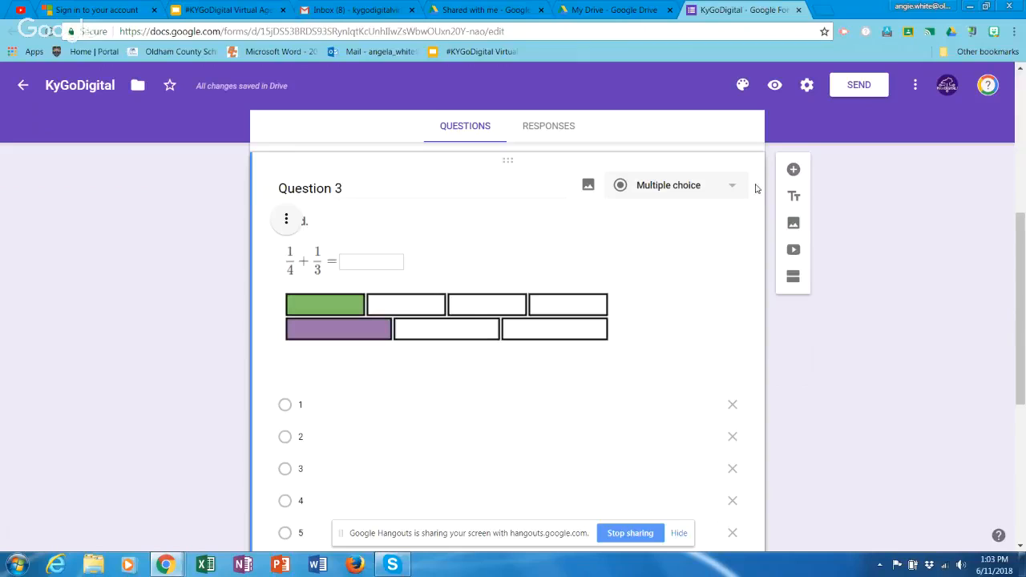
left_click(795, 199)
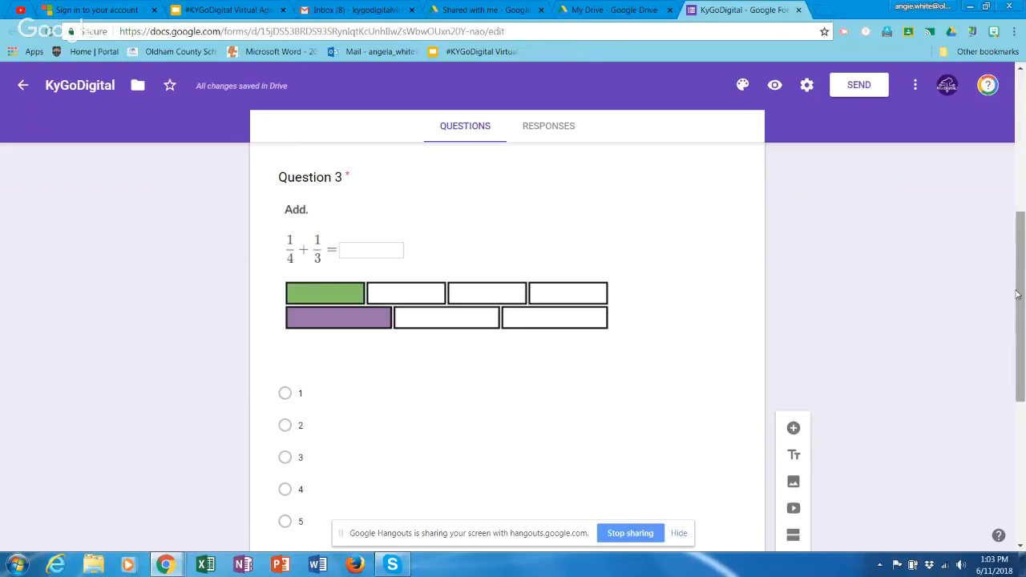
left_click(795, 455)
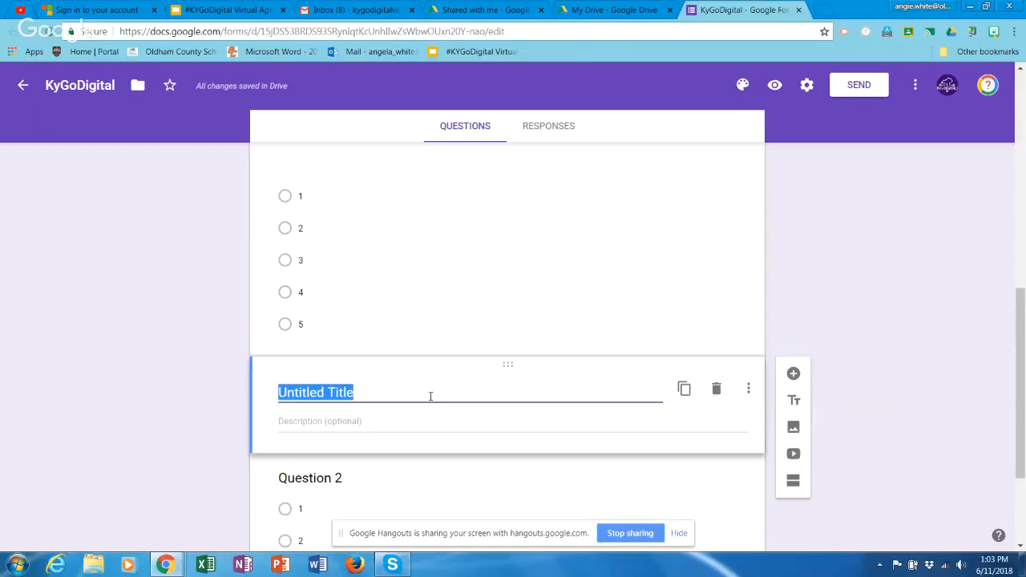
type("Type a question")
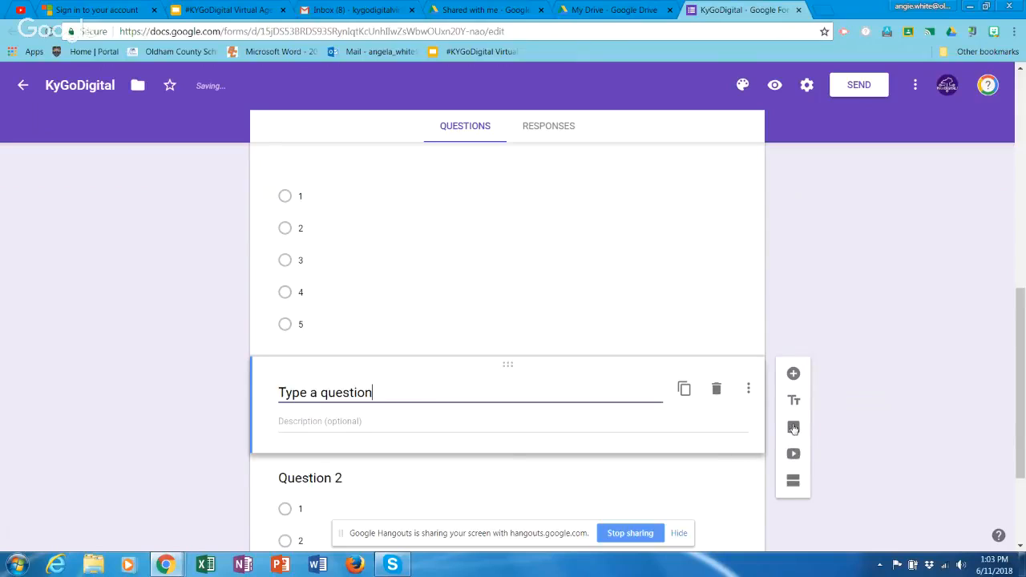
left_click(792, 429)
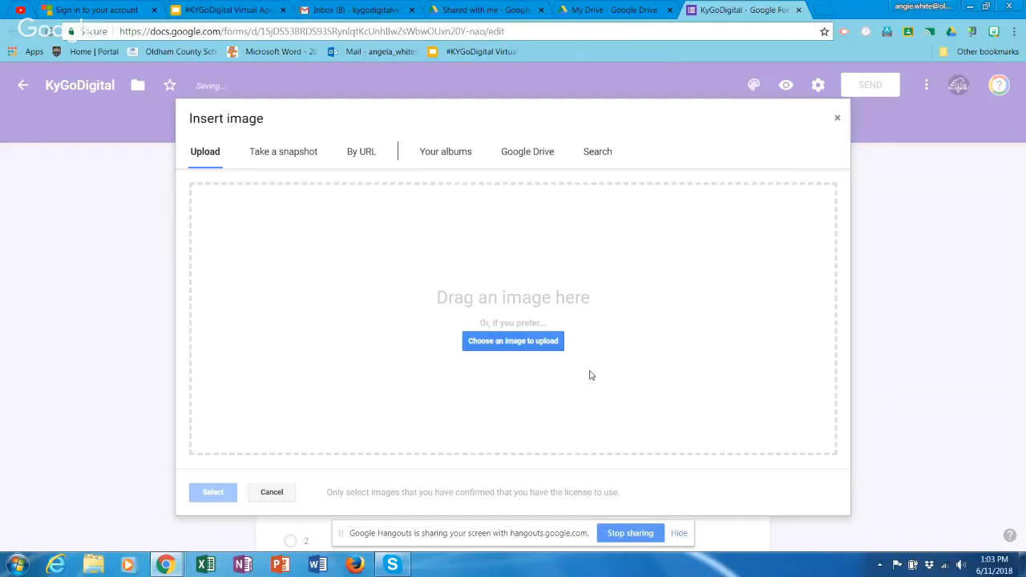
left_click(276, 493)
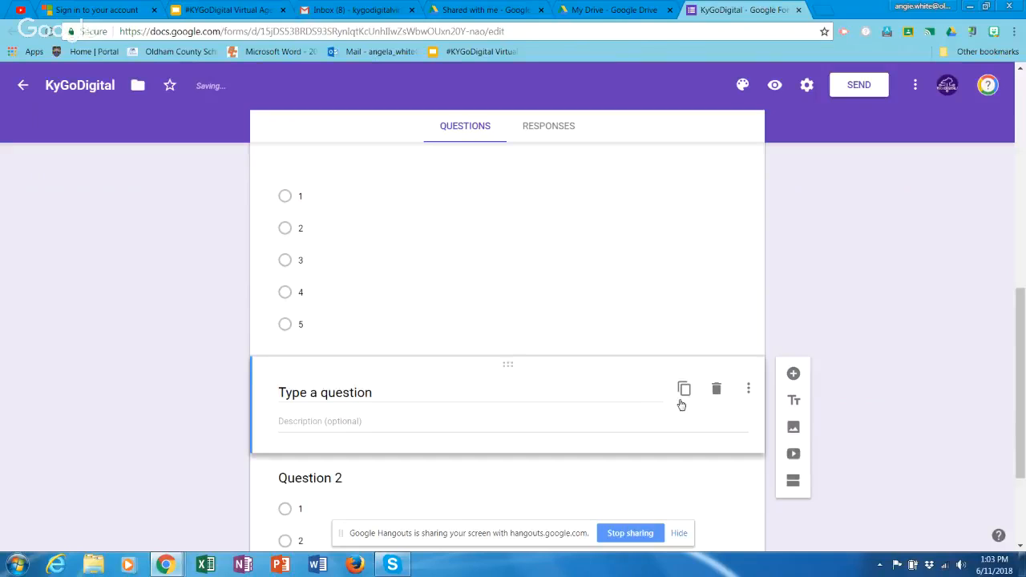
Start adding a video and search YouTube for "kahn academy adding fractions with unlike denominators"
left_click(794, 455)
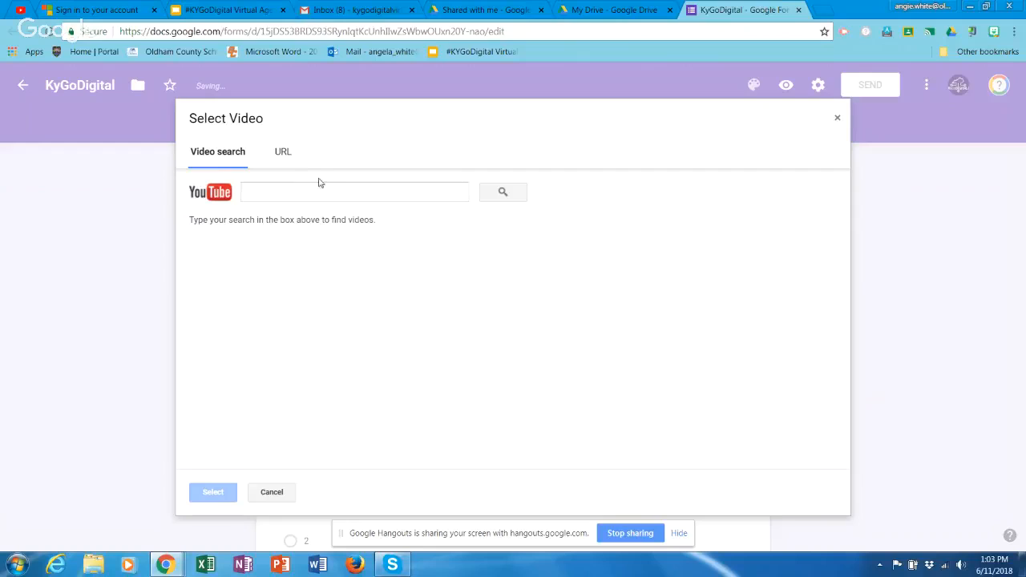
left_click(297, 193)
type("k")
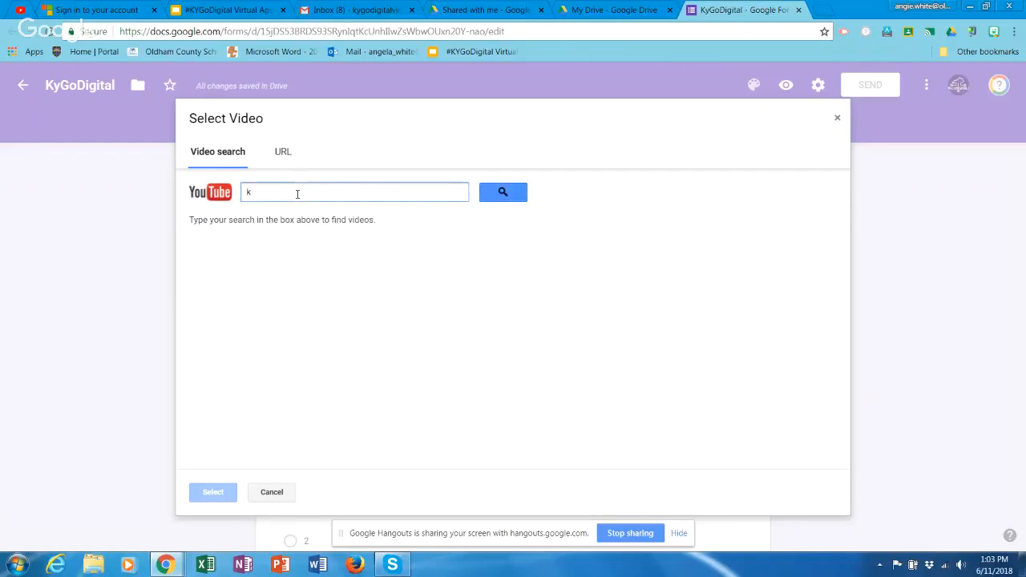
type("ahn academy adding frac")
type("tion")
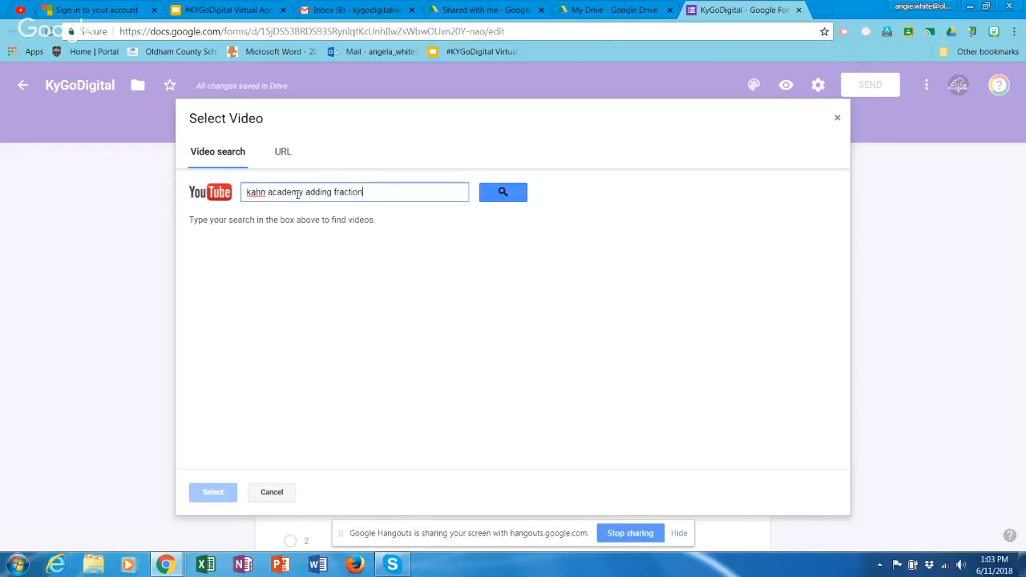
type("s with")
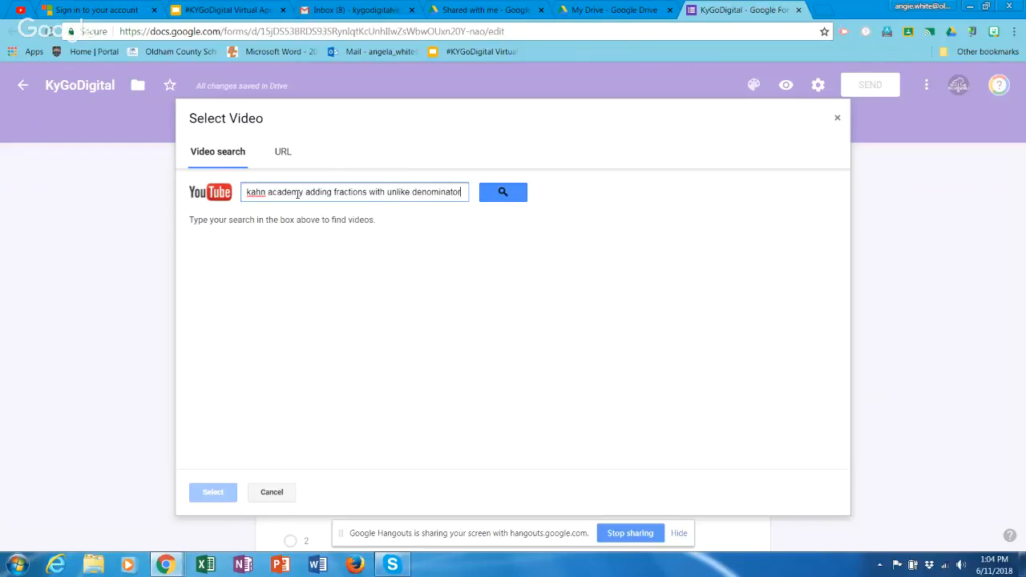
type("unlike denominators")
key("Return")
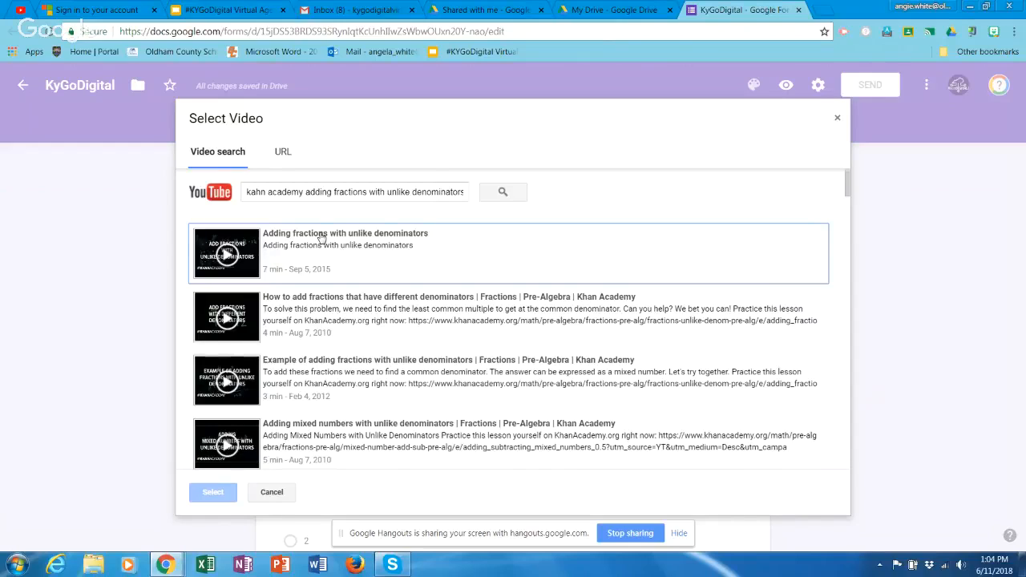
Insert the Khan Academy video "Adding fractions with unlike denominators" below the "Type a question" block
left_click(321, 237)
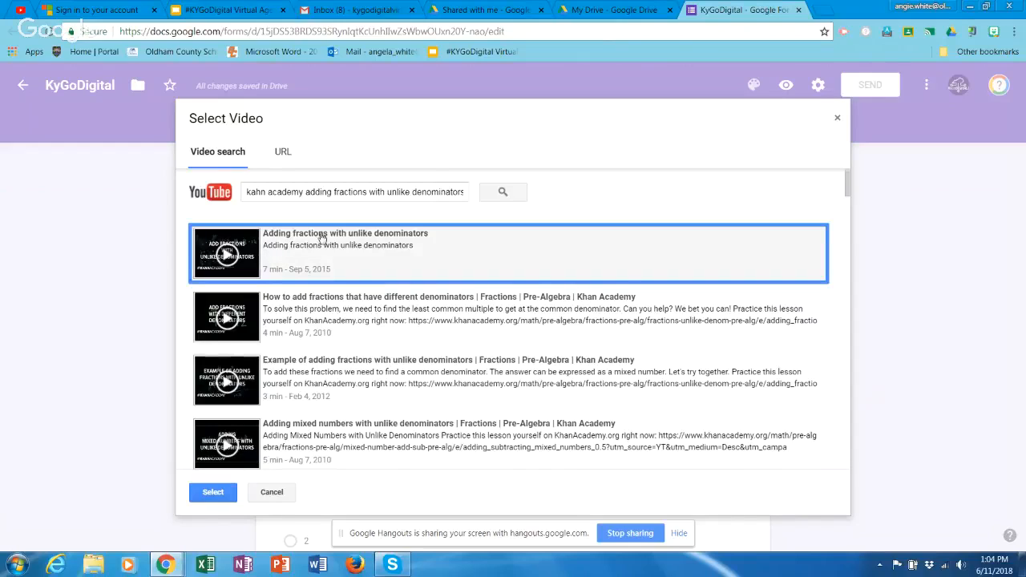
left_click(212, 492)
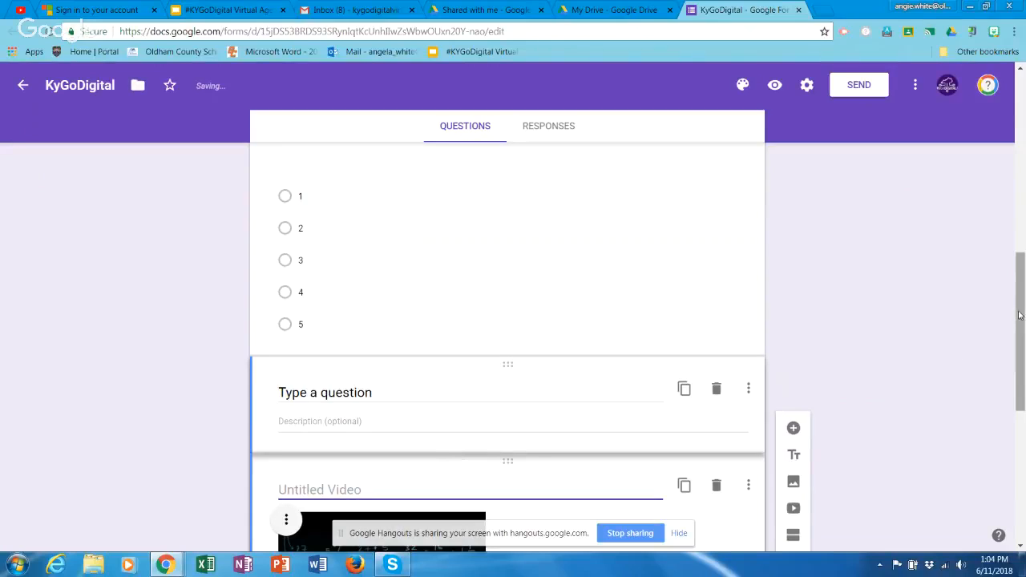
left_click_drag(1021, 315, 1022, 392)
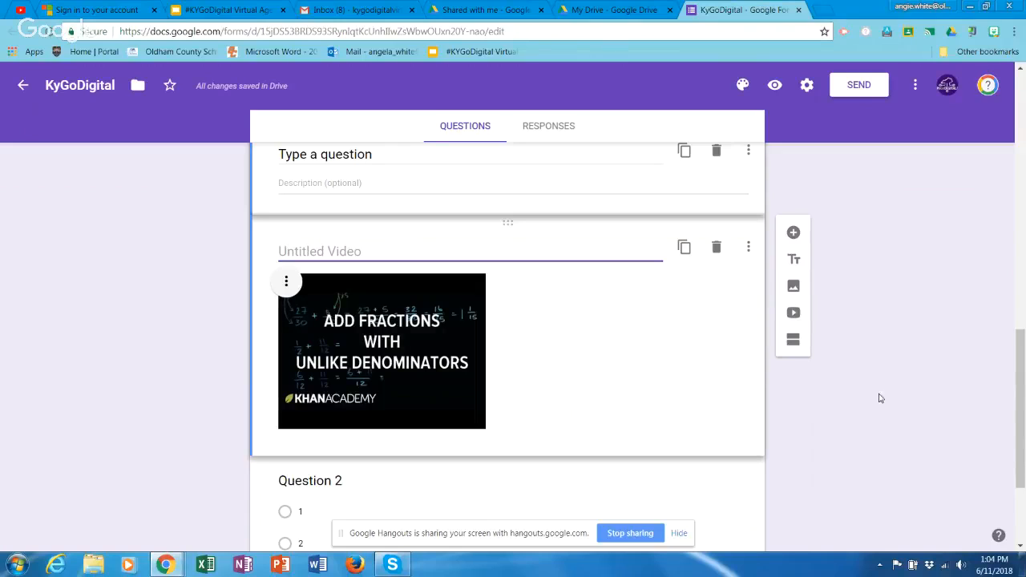
mouse_move(1022, 384)
left_mouse_down()
mouse_move(1022, 374)
mouse_move(1022, 384)
left_mouse_up()
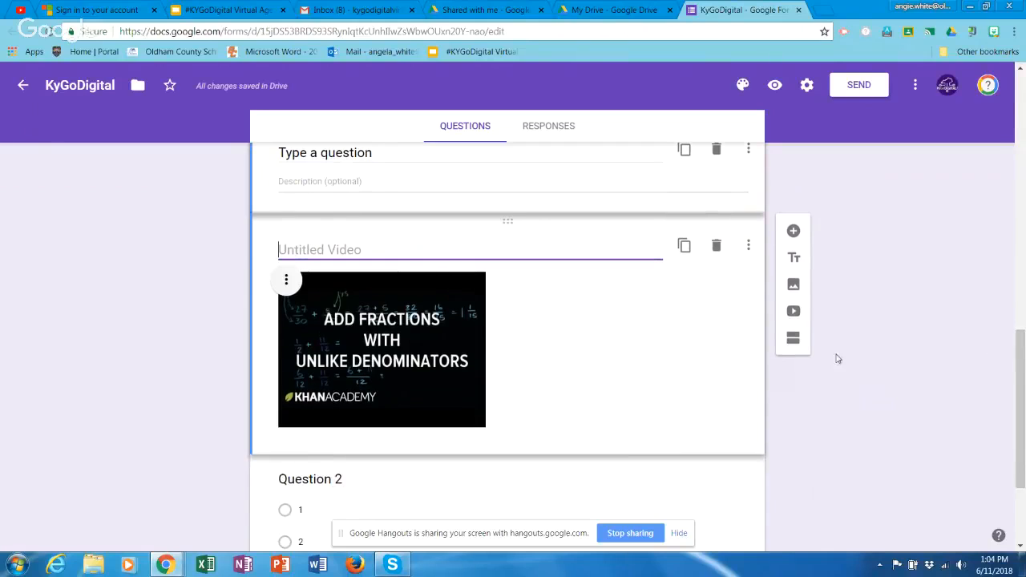
Add two new sections to the form between the fractions video and Question 2
left_click(794, 345)
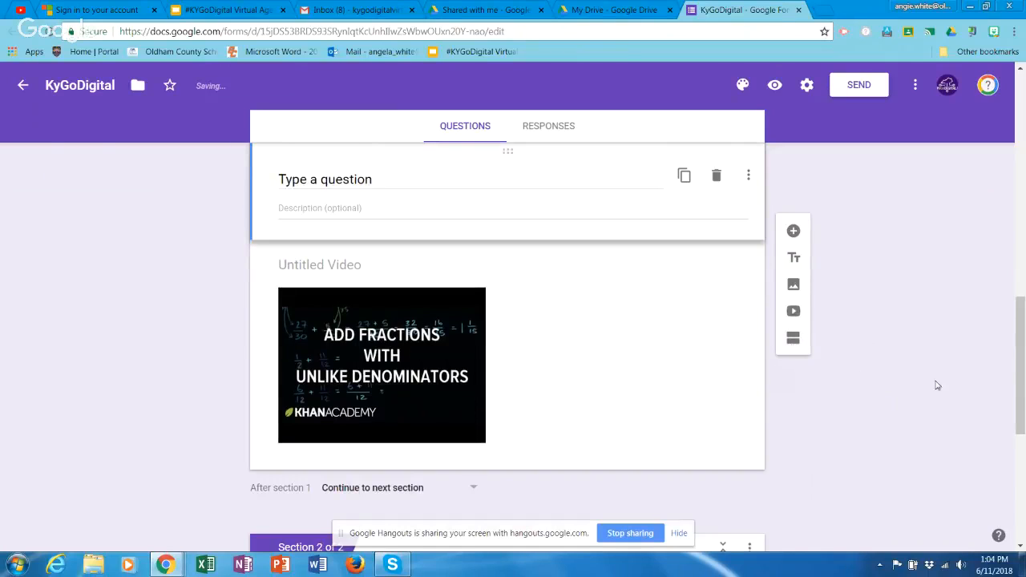
left_click_drag(1022, 380, 1016, 417)
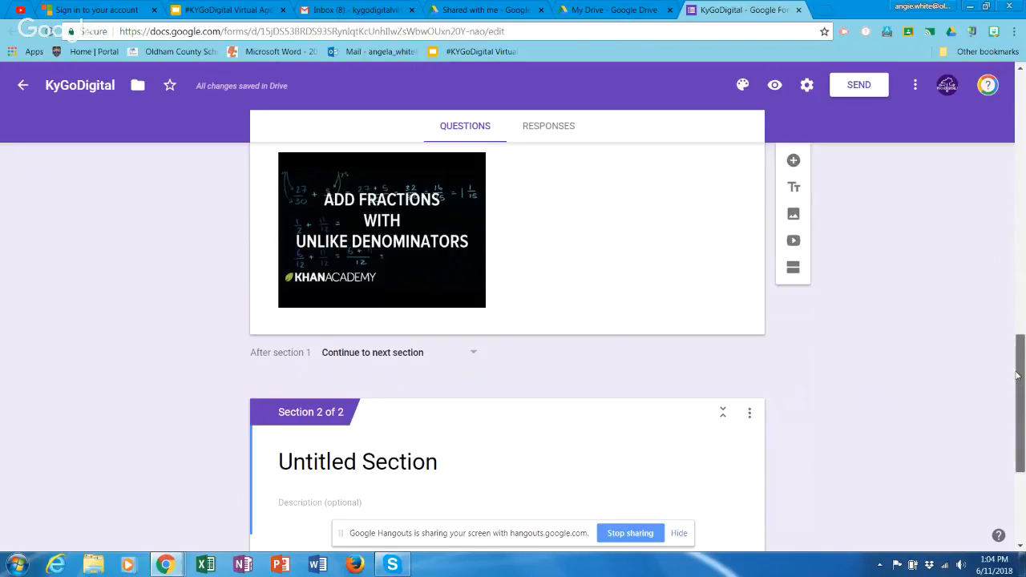
left_click_drag(1015, 380, 1015, 355)
scroll(1014, 355, "down", 1)
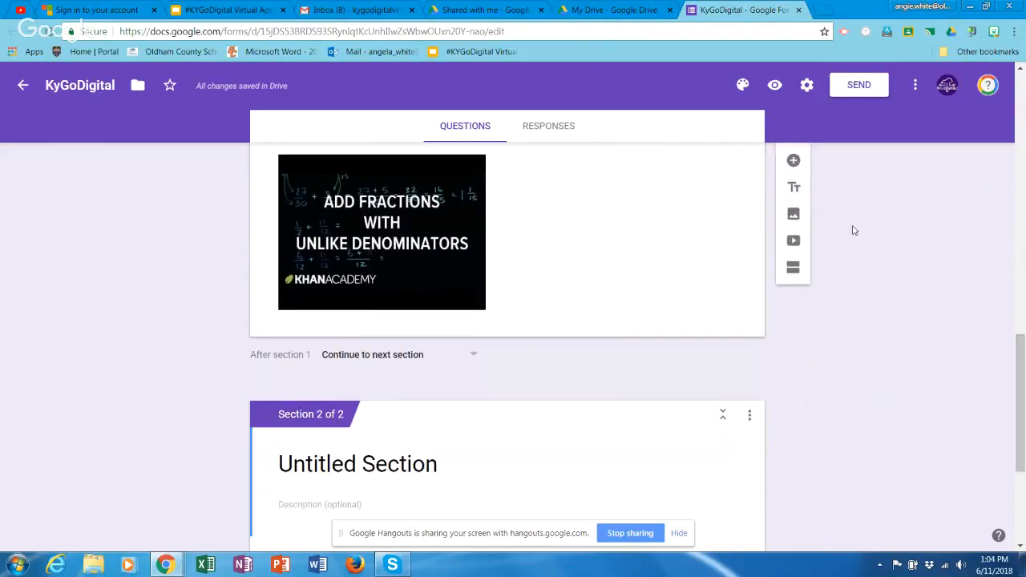
left_click(791, 273)
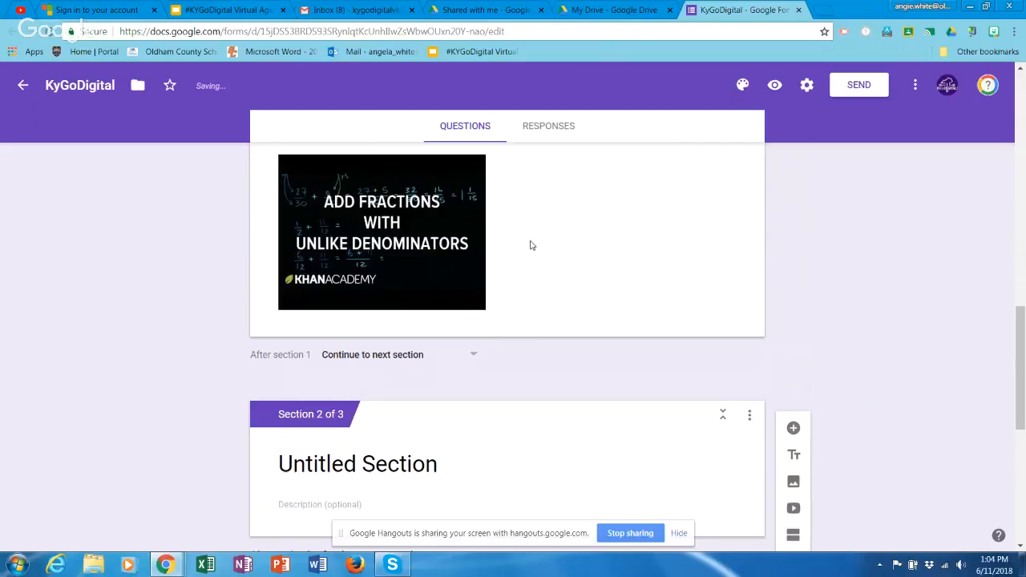
Move the fractions video out of section 1 into section 3, directly below the section header
left_click(639, 243)
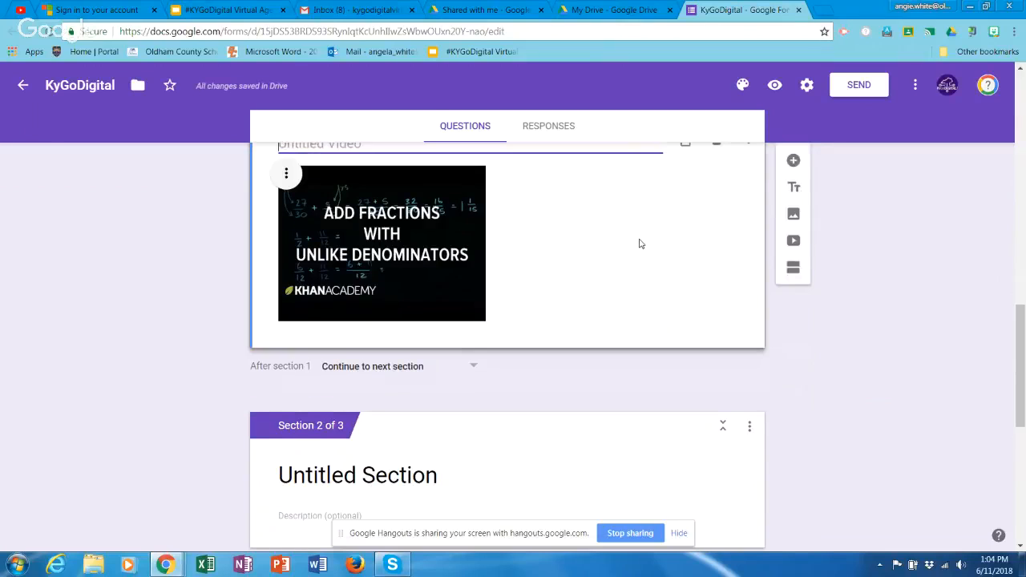
left_click_drag(640, 239, 768, 409)
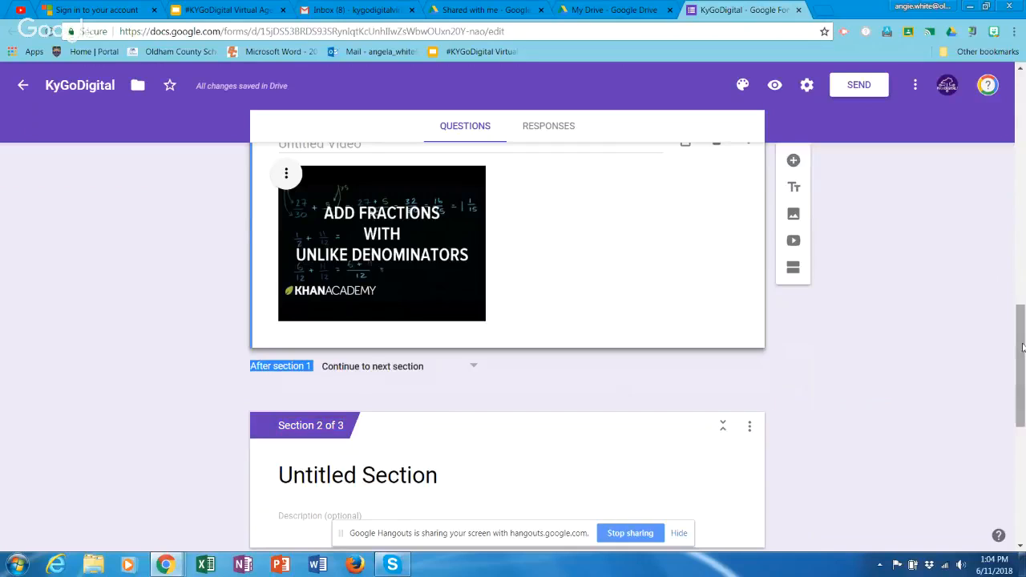
scroll(1002, 353, "up", 2)
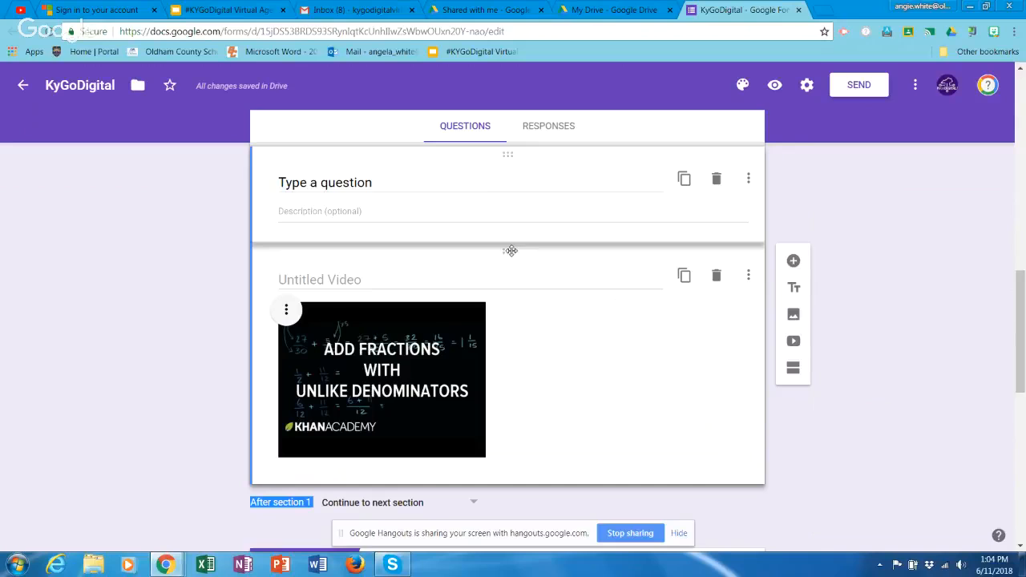
left_click_drag(512, 251, 526, 188)
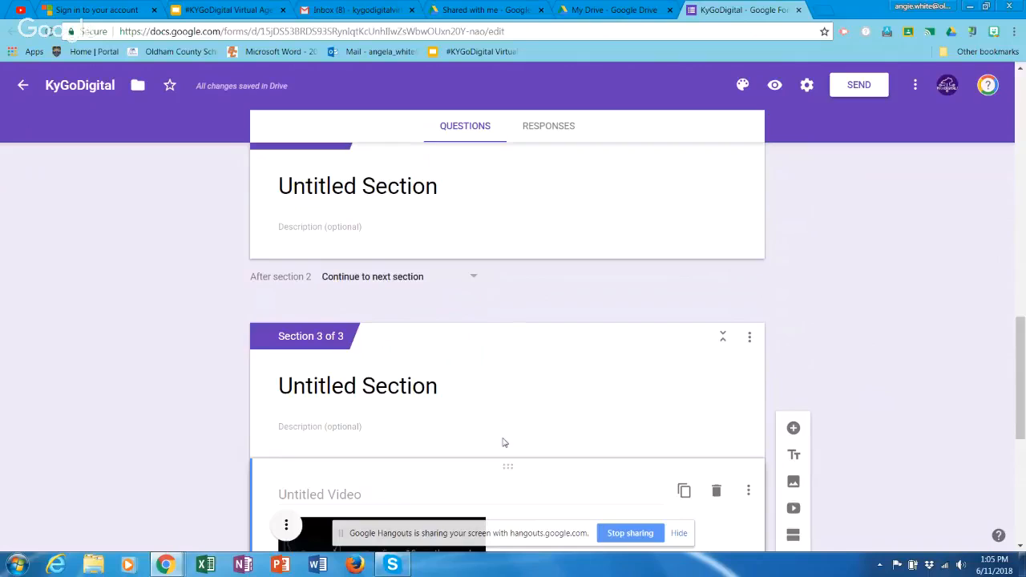
left_click_drag(497, 464, 499, 318)
left_click_drag(505, 487, 511, 126)
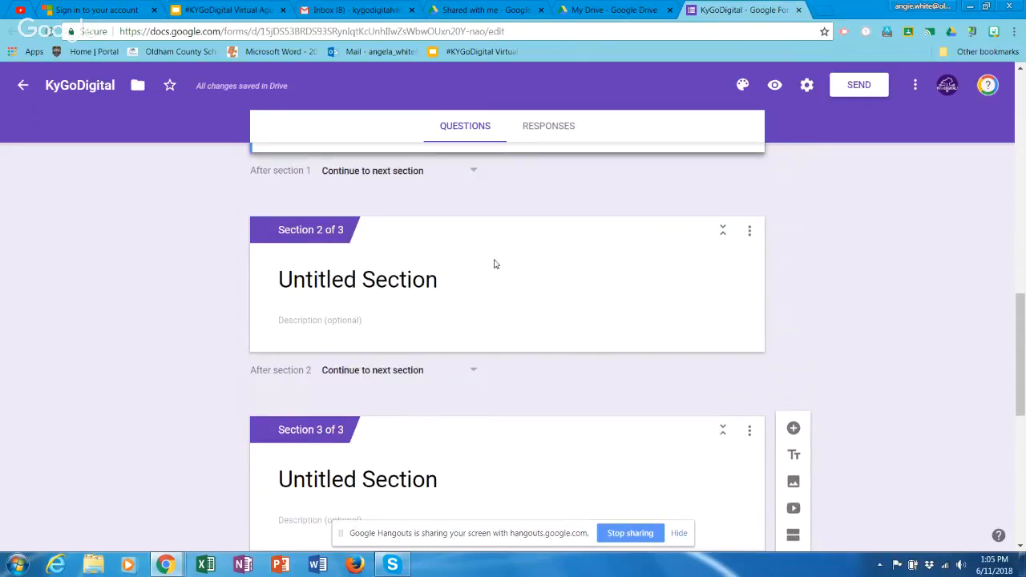
Title section 3, the one containing the fractions video, "Reteaching"
left_click_drag(1022, 383, 1012, 447)
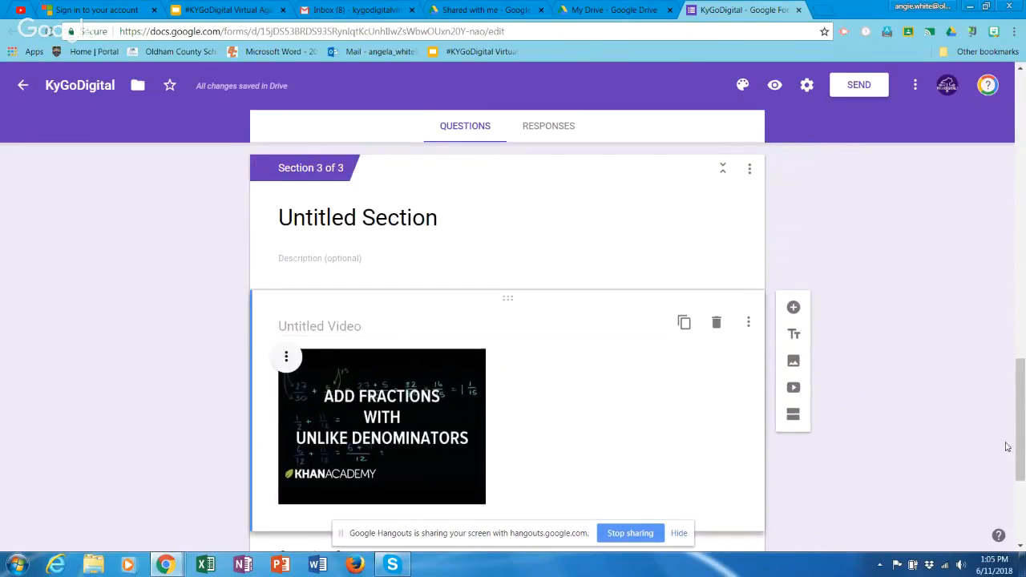
mouse_move(1020, 440)
left_mouse_down()
mouse_move(1020, 402)
mouse_move(1020, 427)
left_mouse_up()
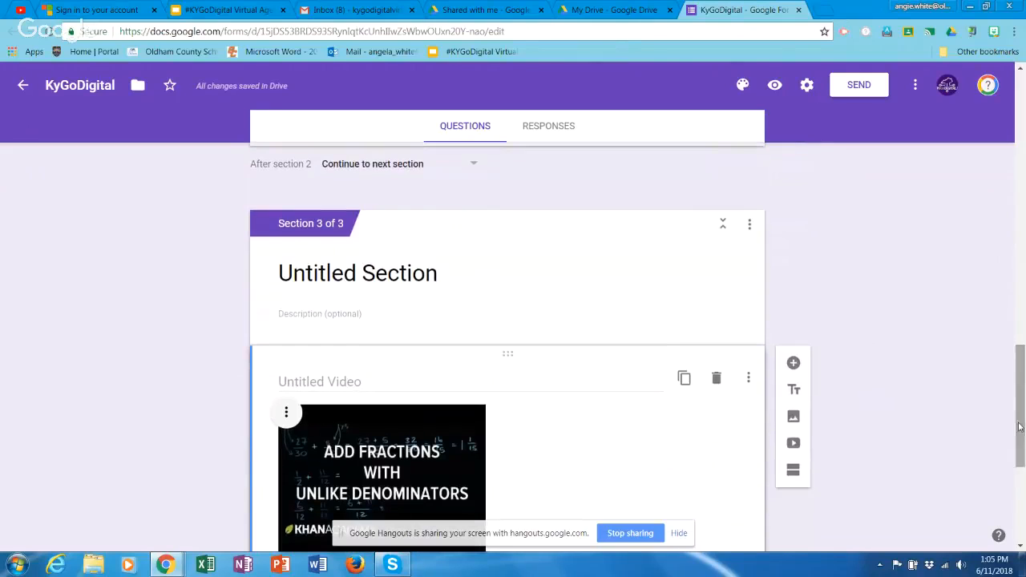
left_click(347, 282)
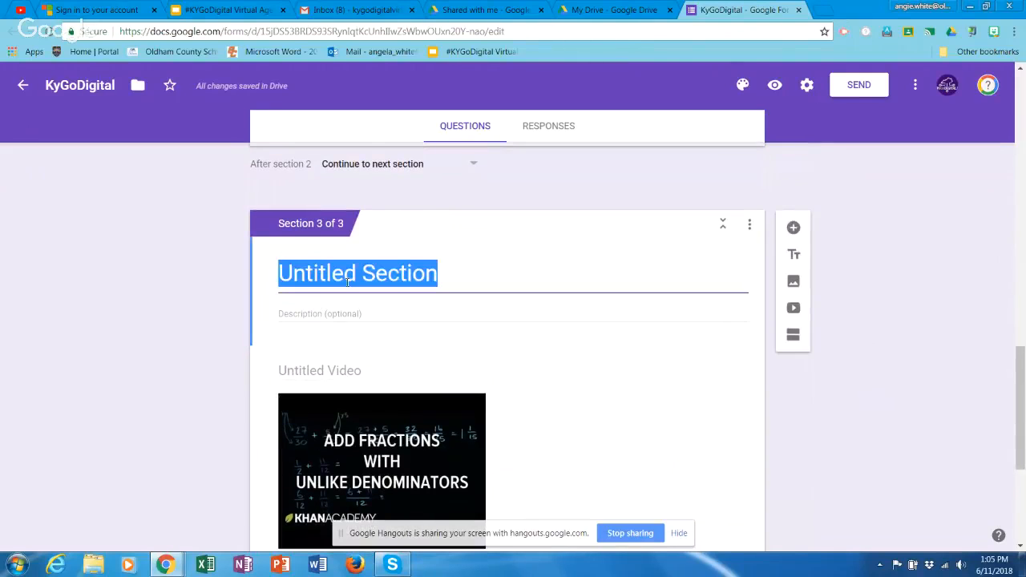
type("Retetach")
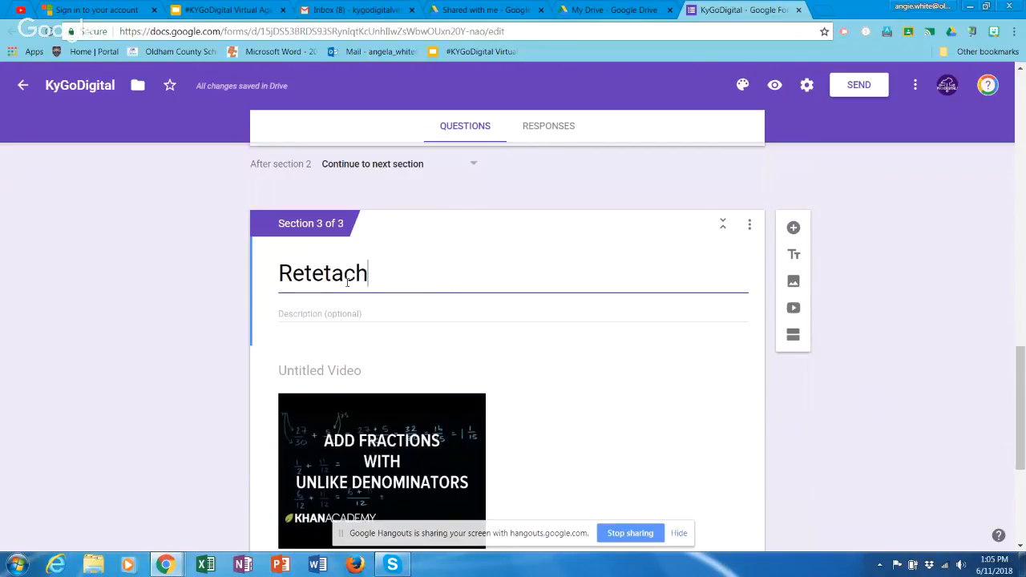
key("BackSpace")
key("BackSpace")
key("BackSpace")
key("BackSpace")
type("aching")
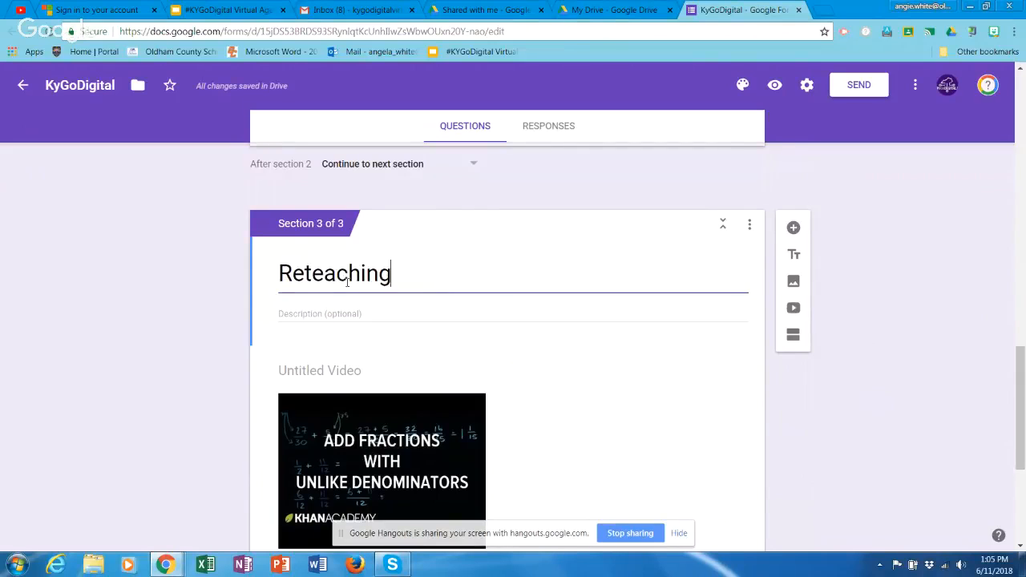
left_click(578, 372)
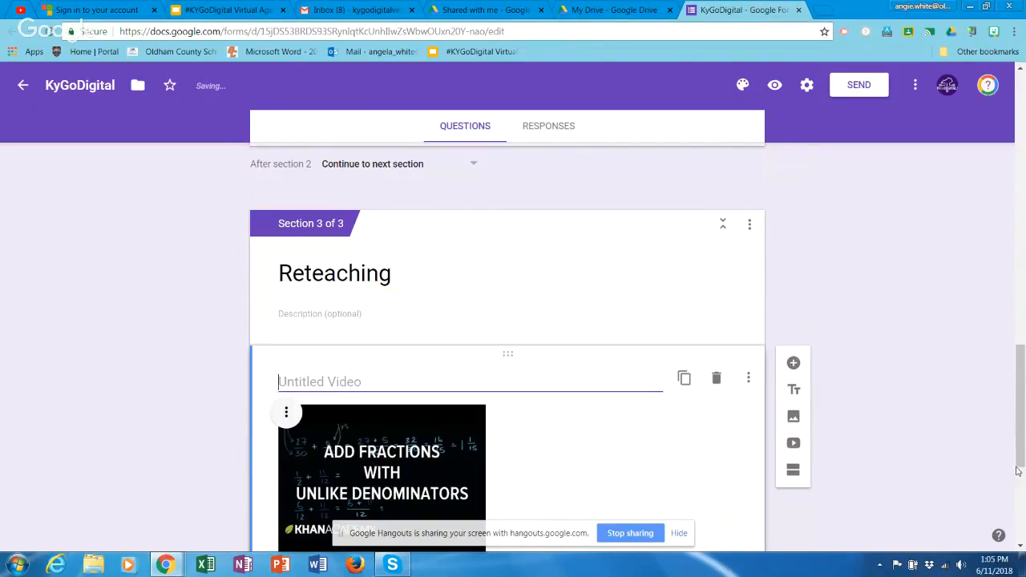
Enable going to a section based on the answer for the 1/4 + 1/3 fraction question
left_click_drag(1019, 443, 1000, 282)
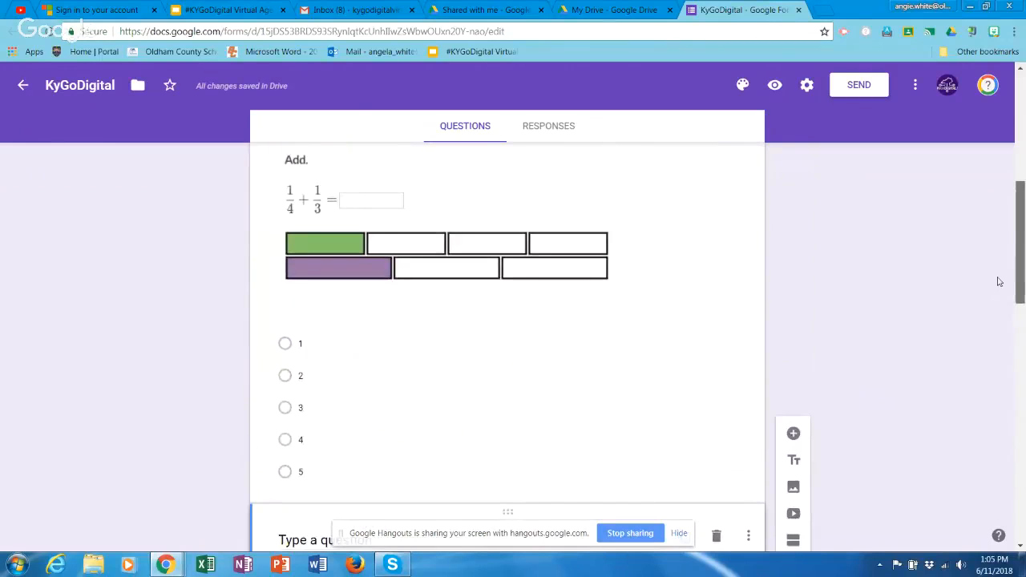
left_click(305, 344)
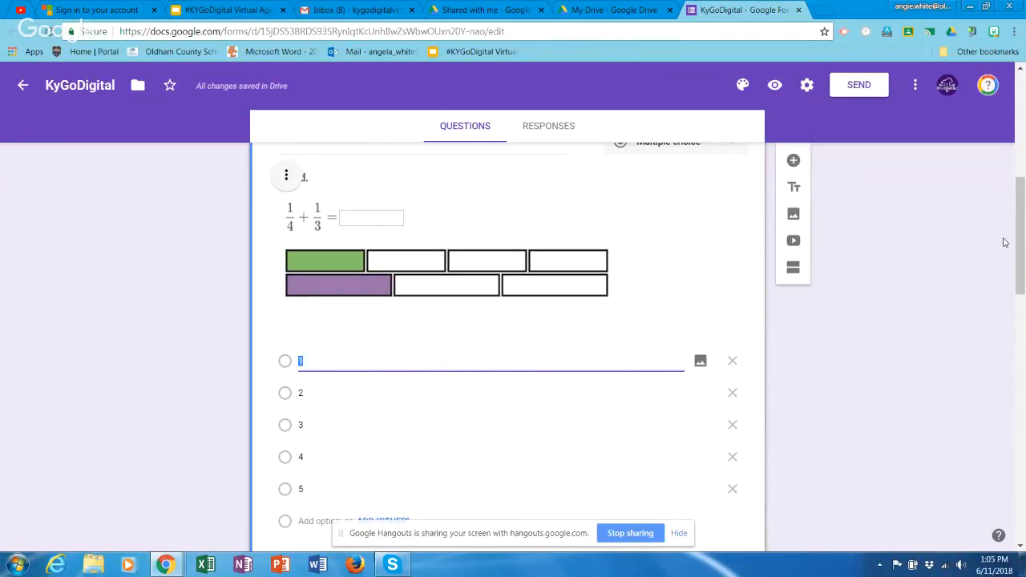
scroll(1024, 250, "down", 1)
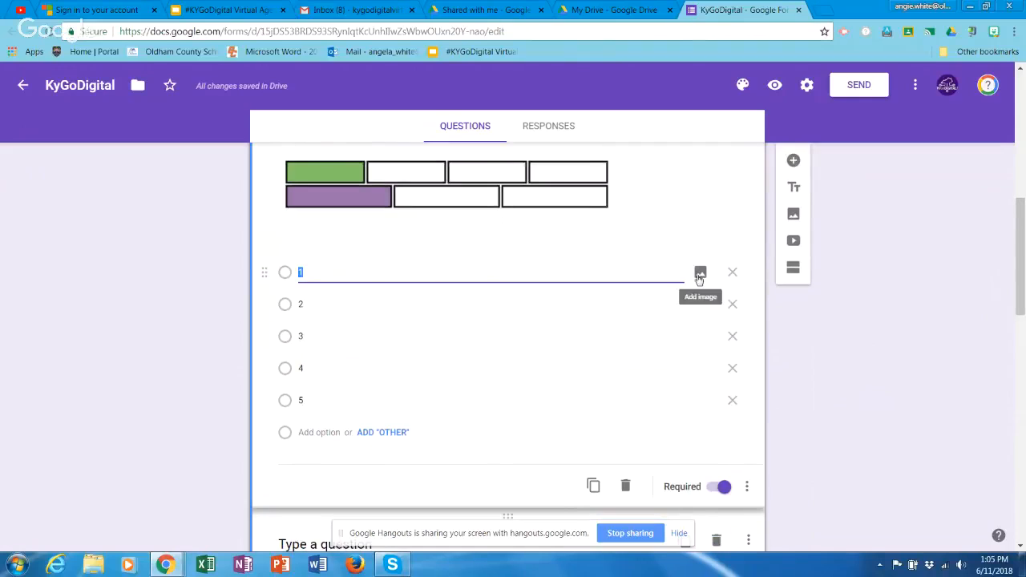
left_click(748, 489)
left_click(632, 450)
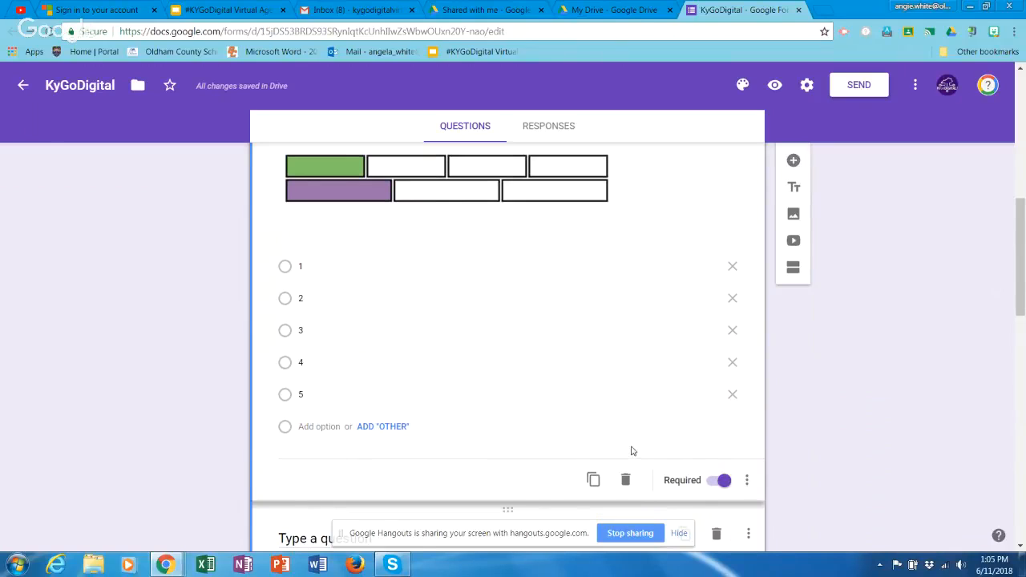
left_click(748, 481)
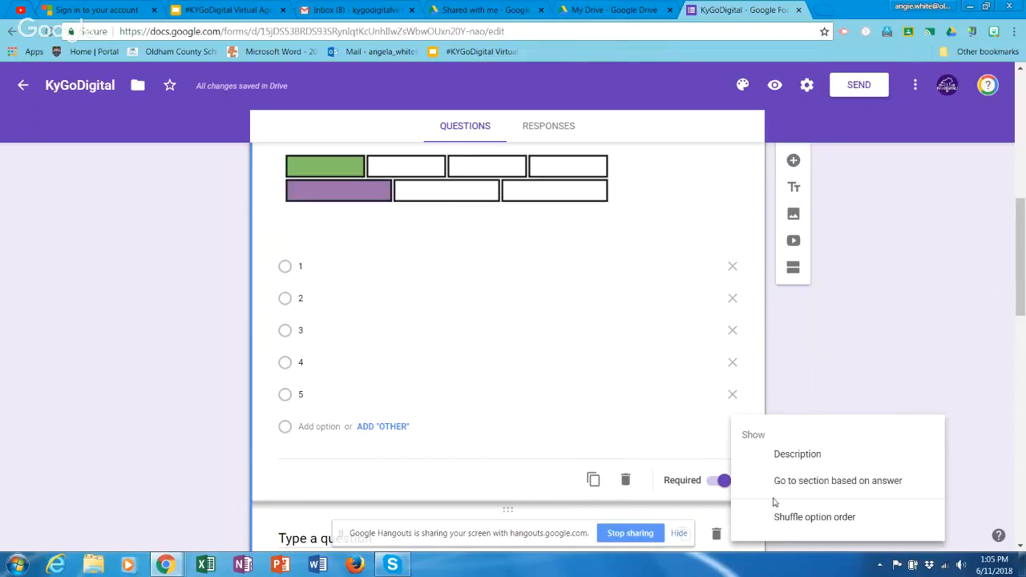
left_click(846, 483)
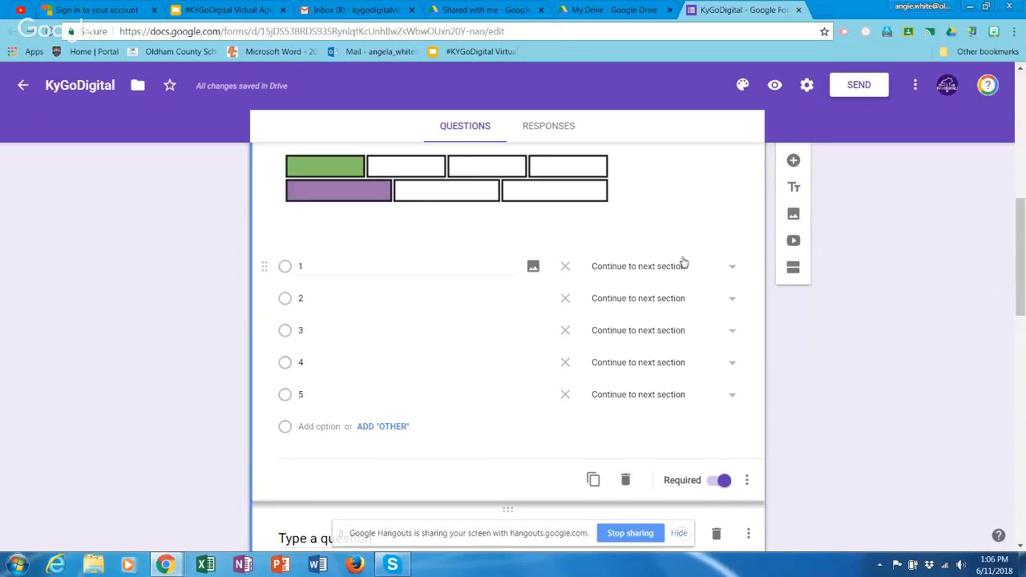
Rename the first four answer options "Wrong answer", "Right", "Wrong" and "Wrong", and insert another "Wrong" option above option 5
left_click(309, 266)
type("Wrong answer")
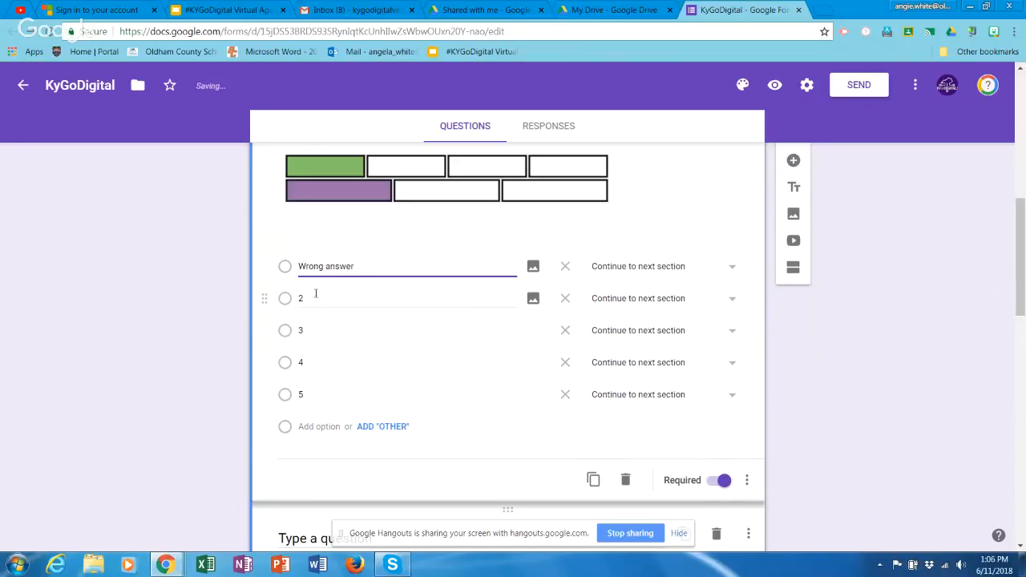
left_click(311, 296)
type("Right")
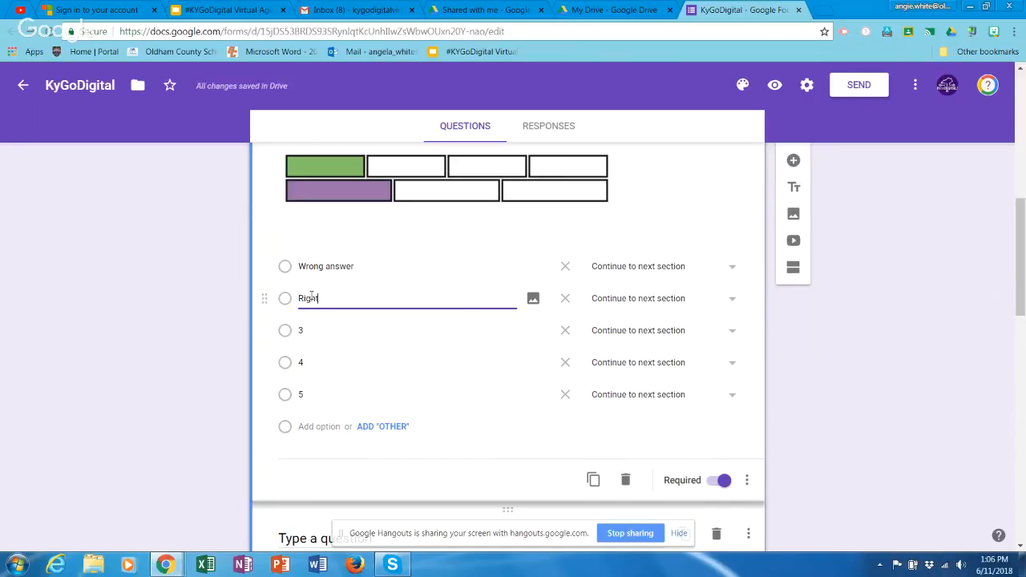
left_click(308, 328)
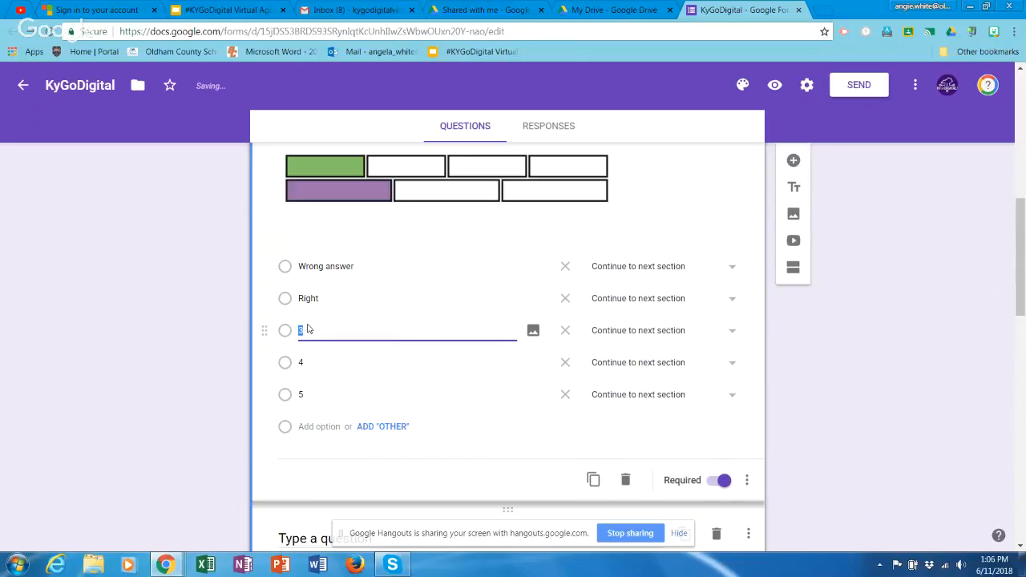
type("Wrong")
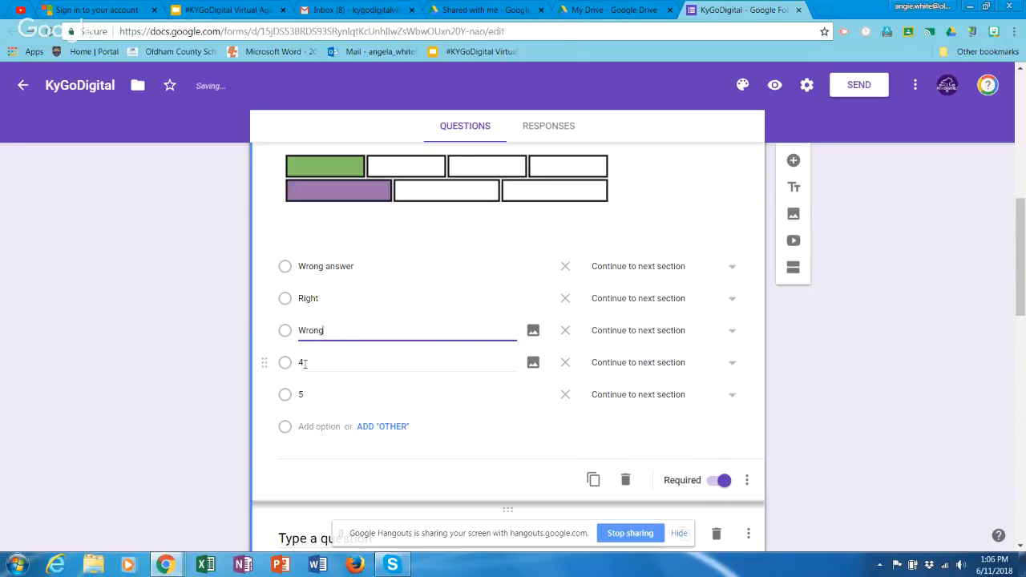
left_click(303, 361)
type("Wrong")
key("Return")
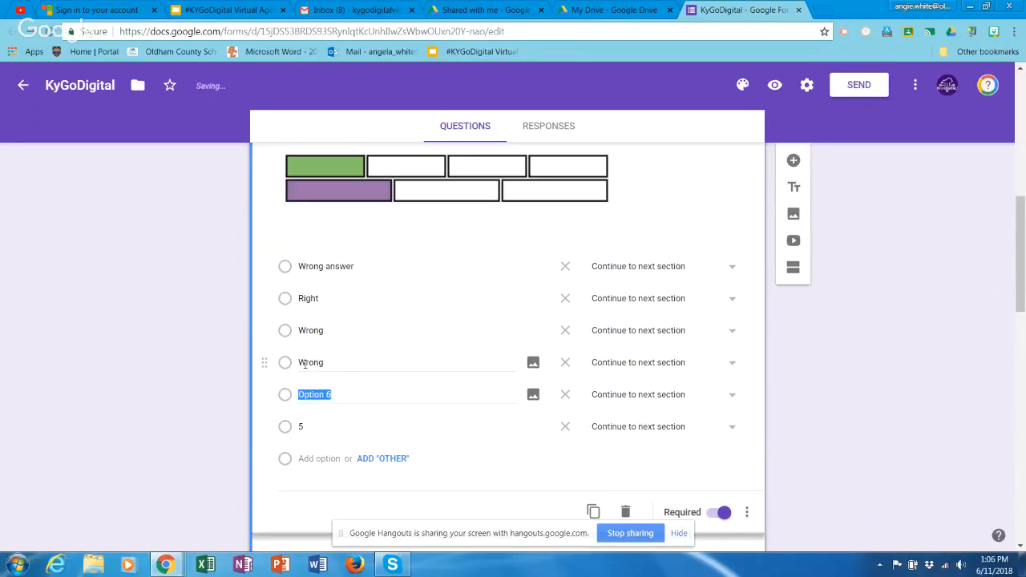
type("Wrong")
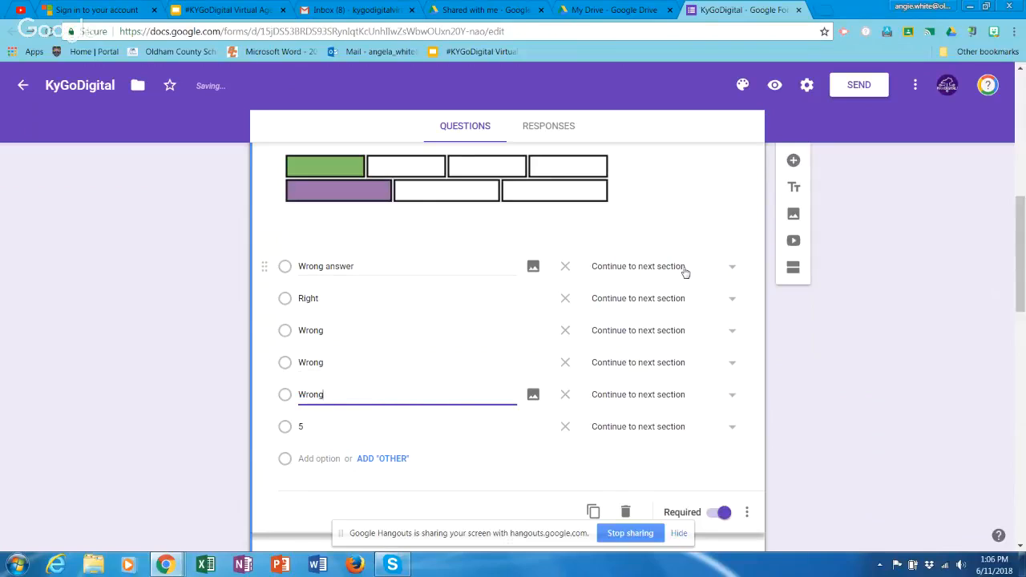
Route the "Wrong answer" option to section 3 (Reteaching) and the "Right" option to section 2 (Untitled Section)
left_click(729, 269)
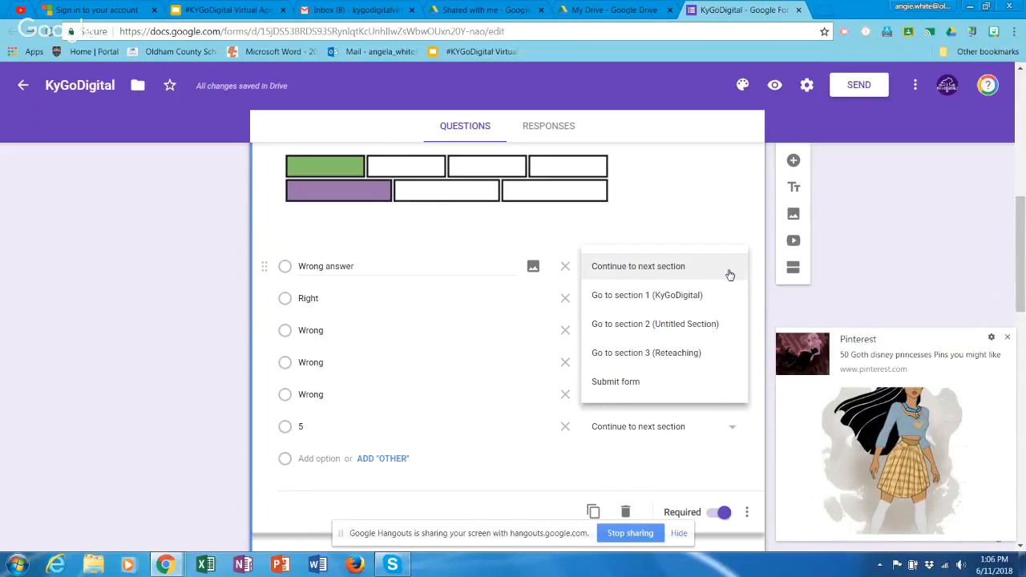
left_click(678, 353)
left_click(1007, 337)
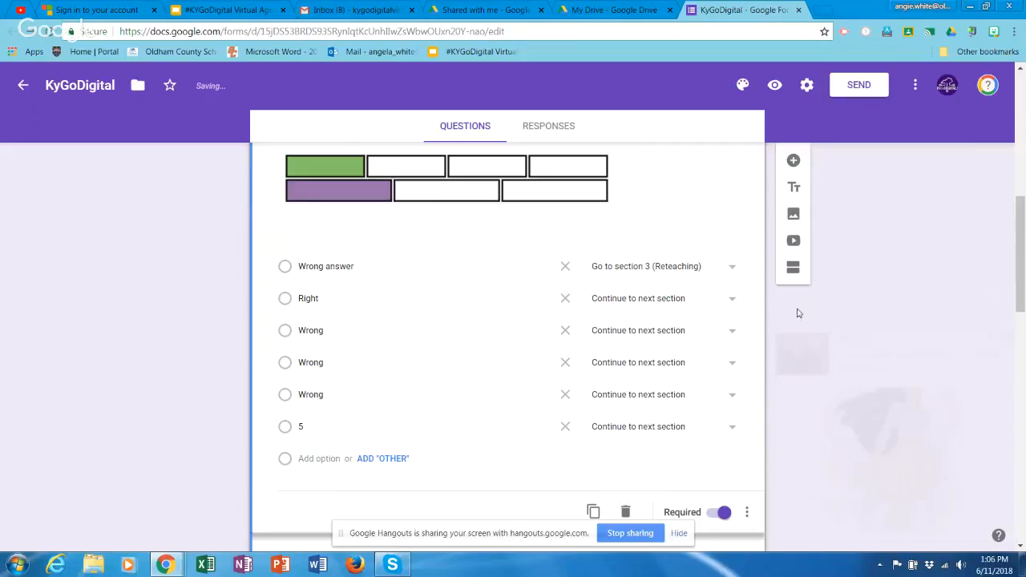
left_click(731, 299)
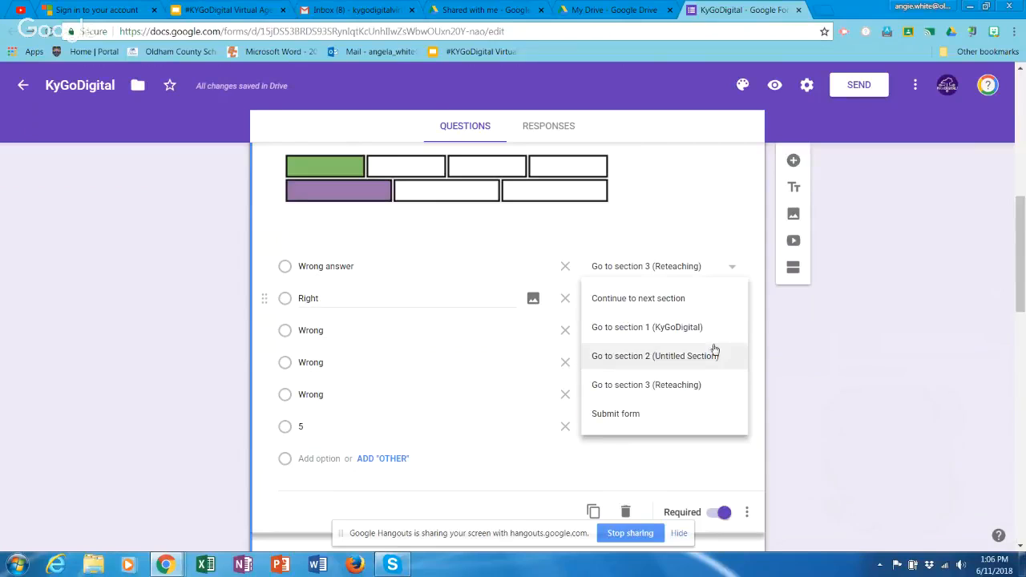
left_click(709, 359)
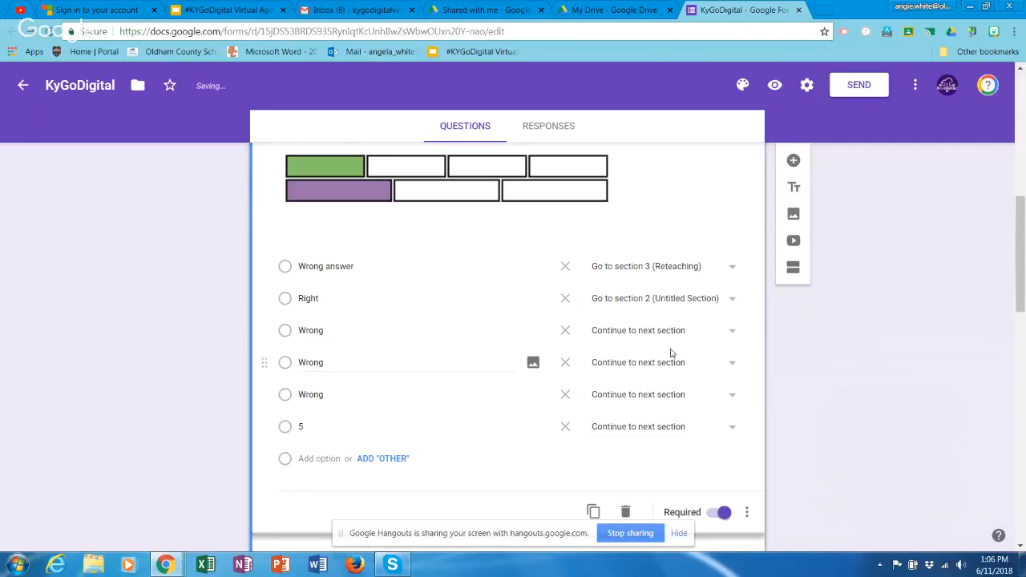
Route each of the three "Wrong" options to section 3 (Reteaching)
left_click(728, 335)
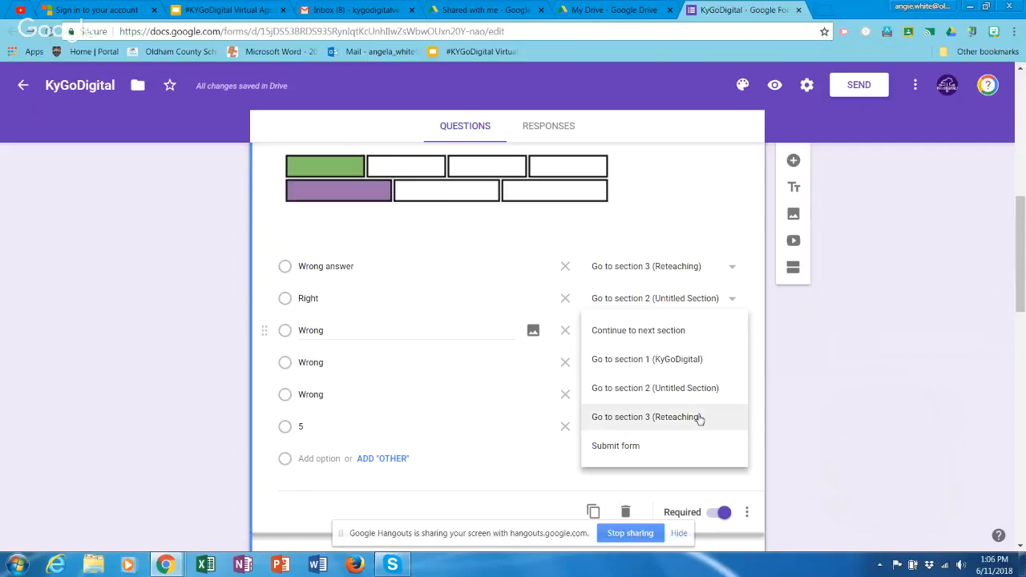
left_click(701, 418)
left_click(731, 366)
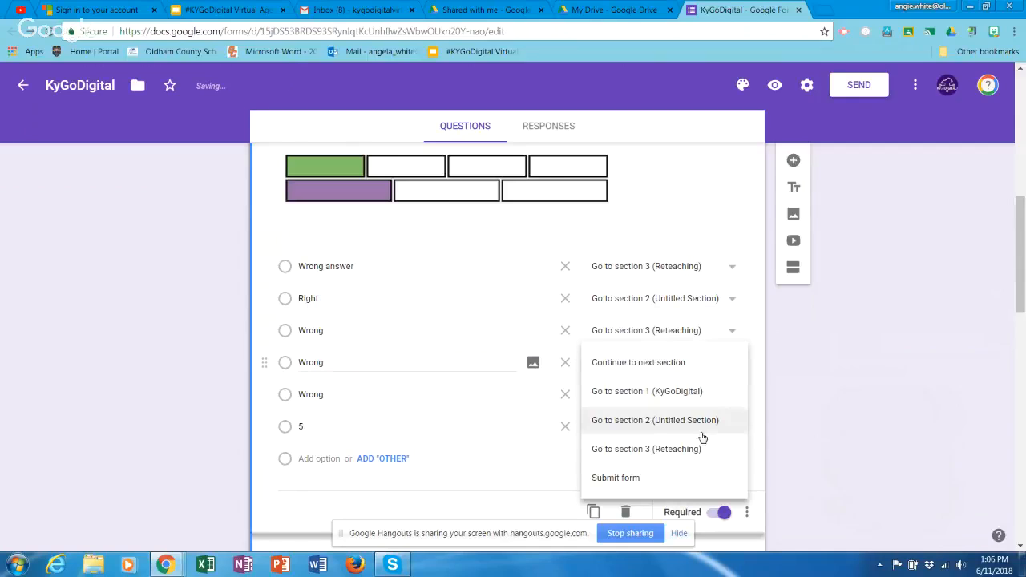
left_click(706, 445)
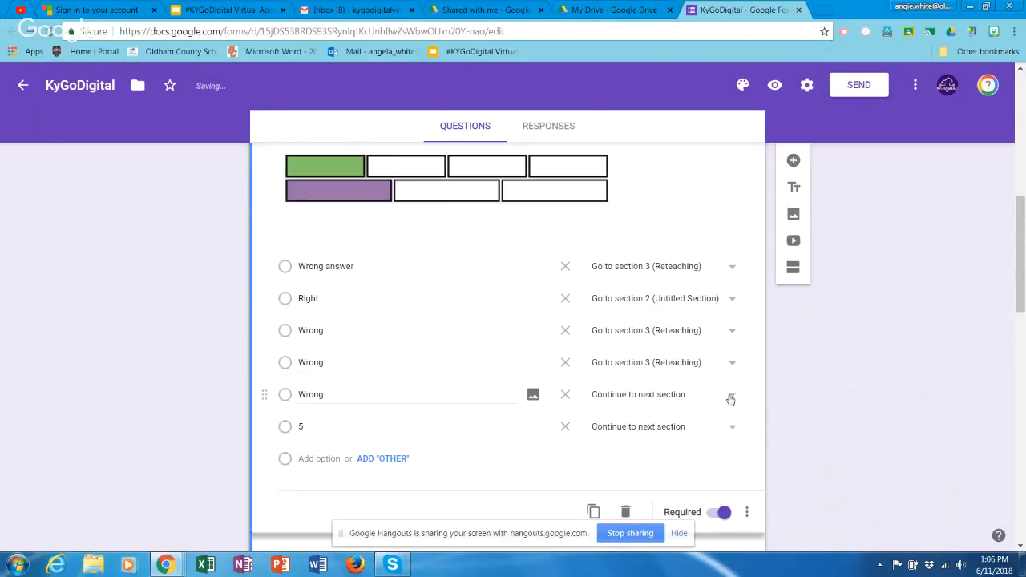
left_click(729, 397)
left_click(694, 491)
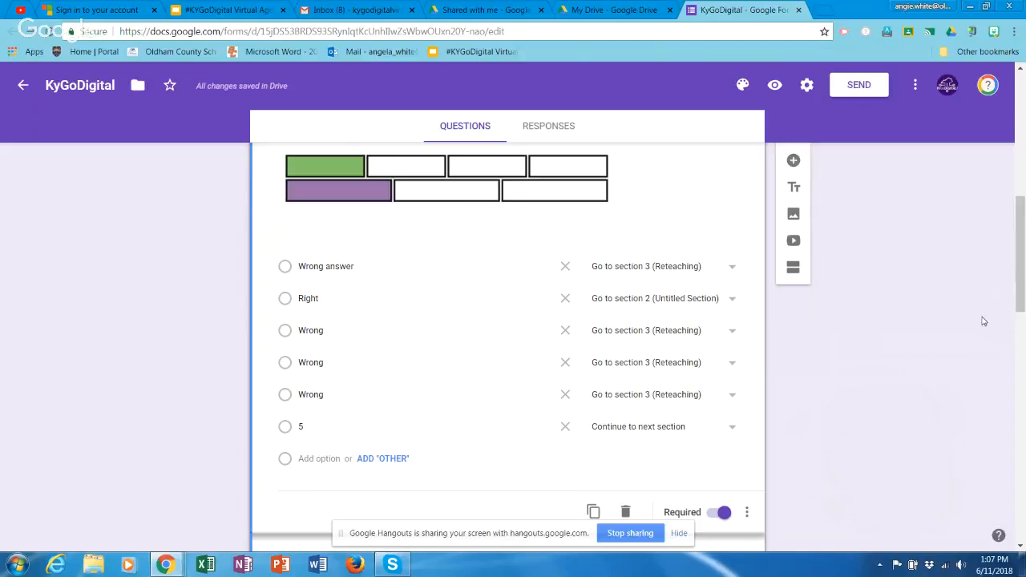
Change the form's theme color from the palette to indigo blue
left_click_drag(1022, 293, 1023, 271)
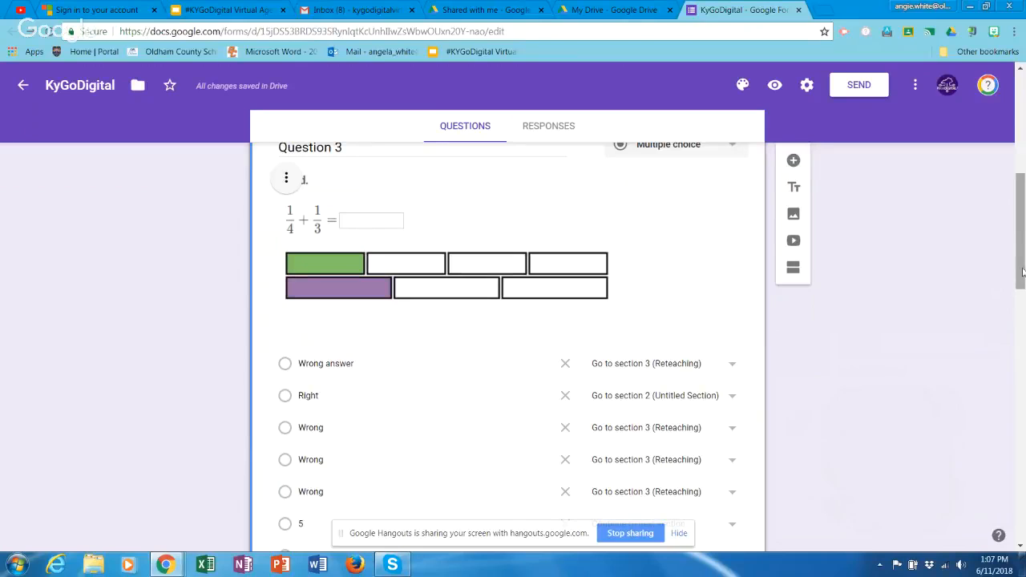
scroll(1020, 232, "up", 1)
scroll(1020, 232, "up", 1)
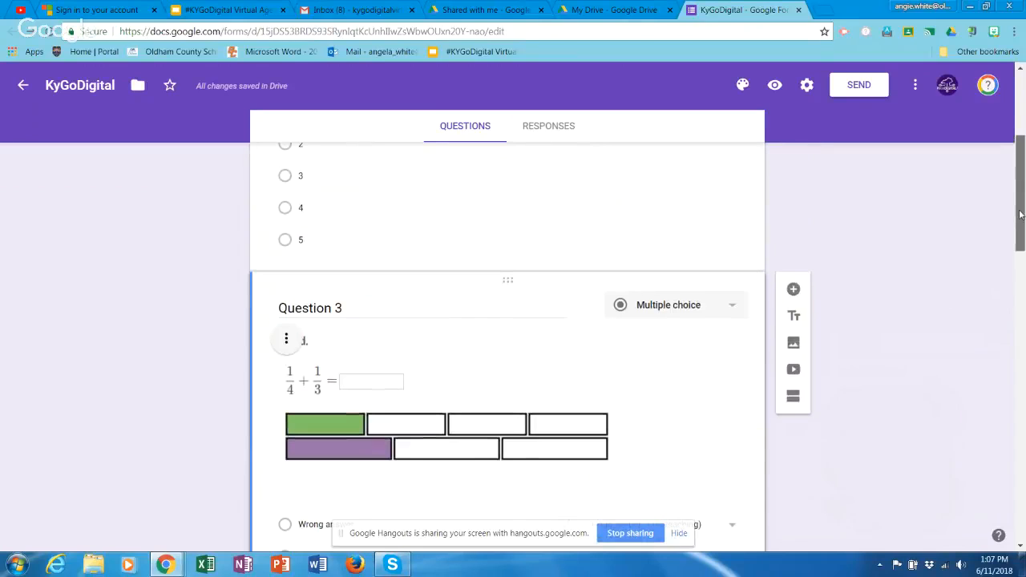
left_click(743, 85)
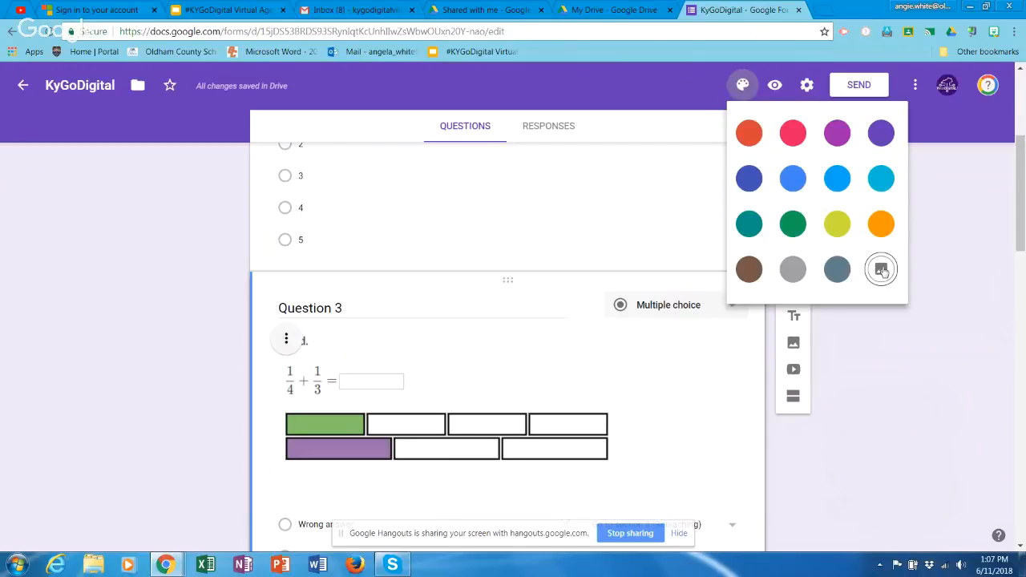
left_click(750, 183)
left_click(935, 336)
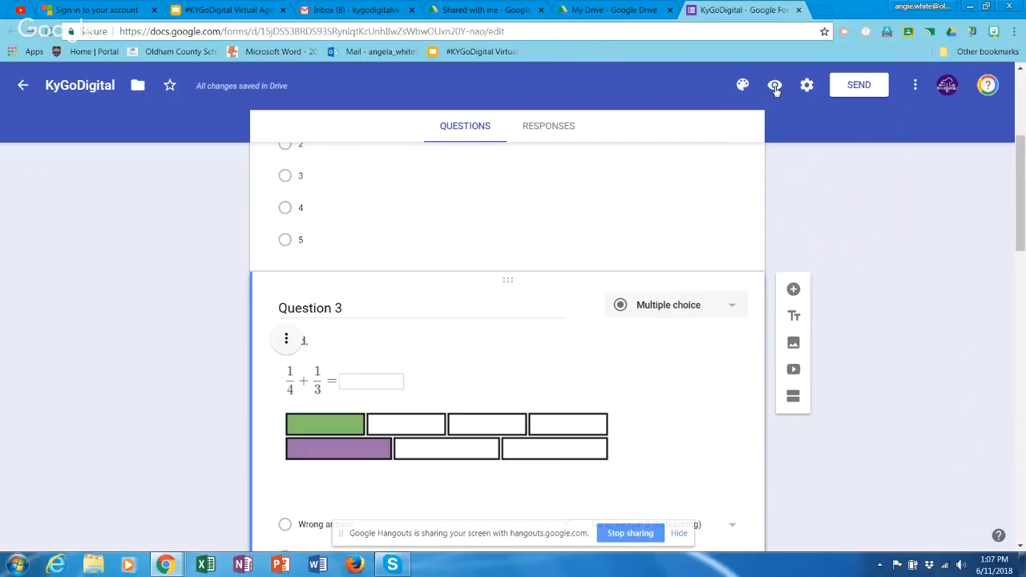
Examine the form's General, Presentation and Quizzes settings
left_click(805, 86)
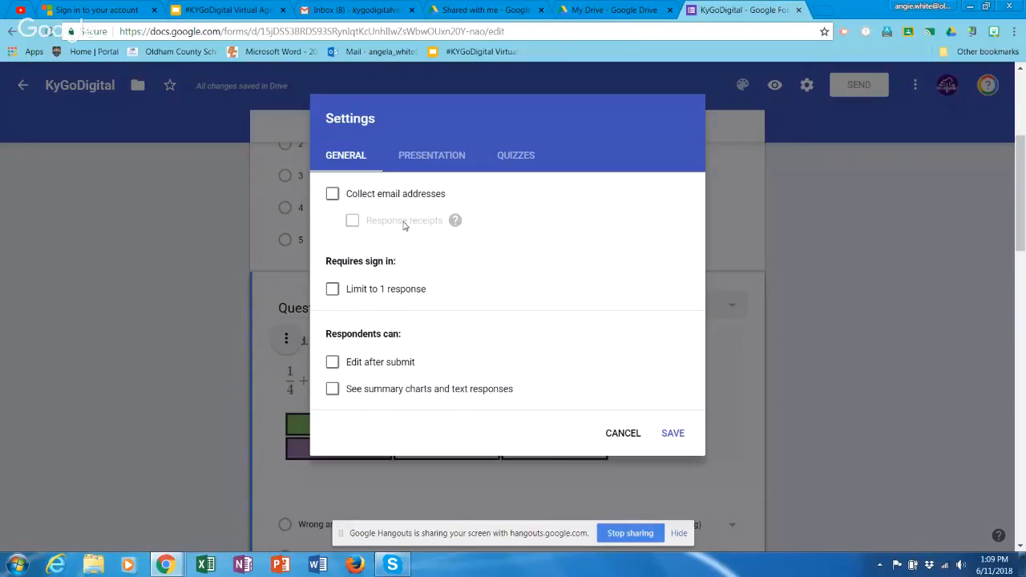
left_click(419, 160)
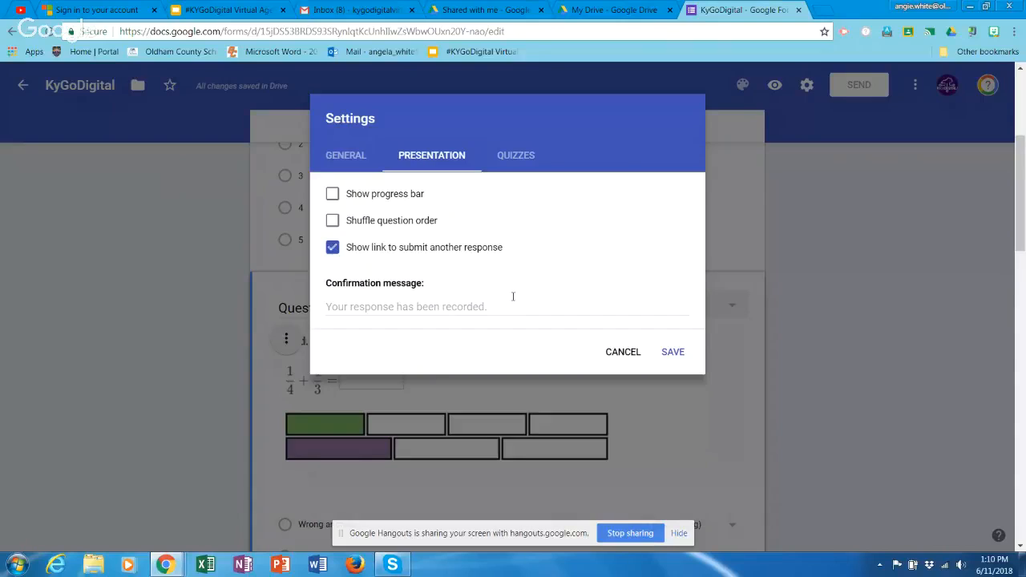
left_click(515, 154)
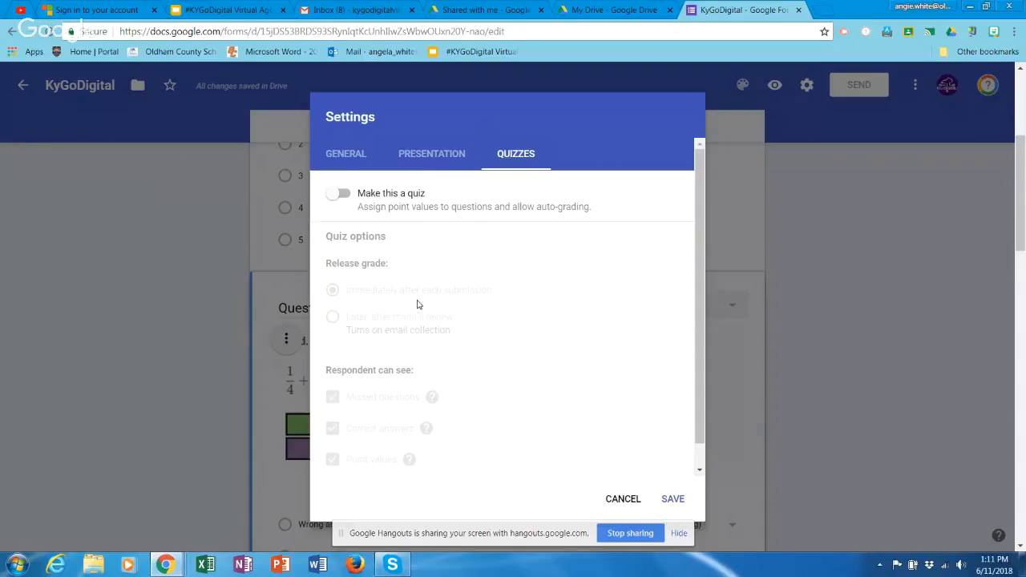
Try making the form a quiz with grades released later, after manual review, and discard the settings changes
left_click(343, 195)
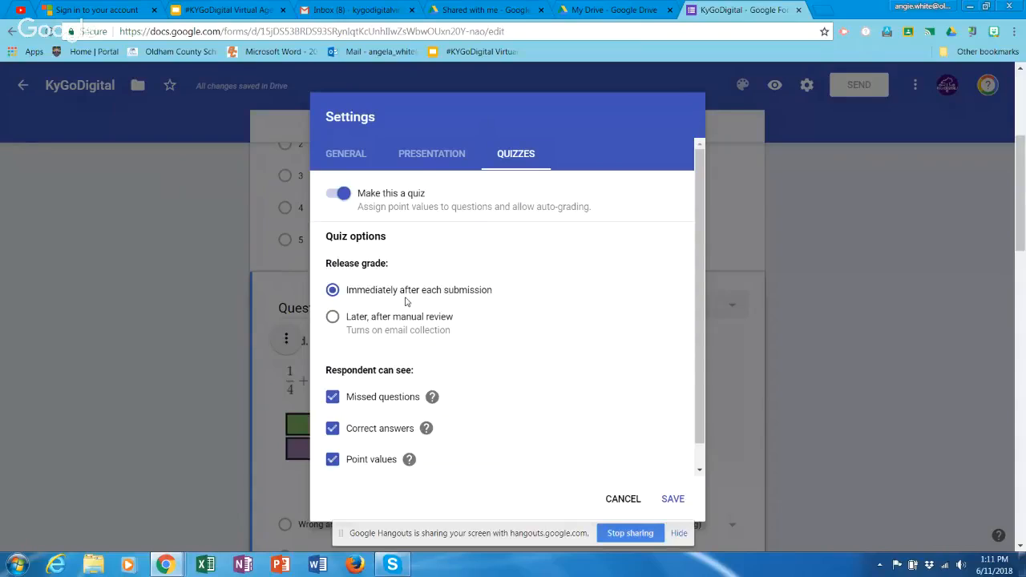
left_click(333, 318)
left_click(623, 499)
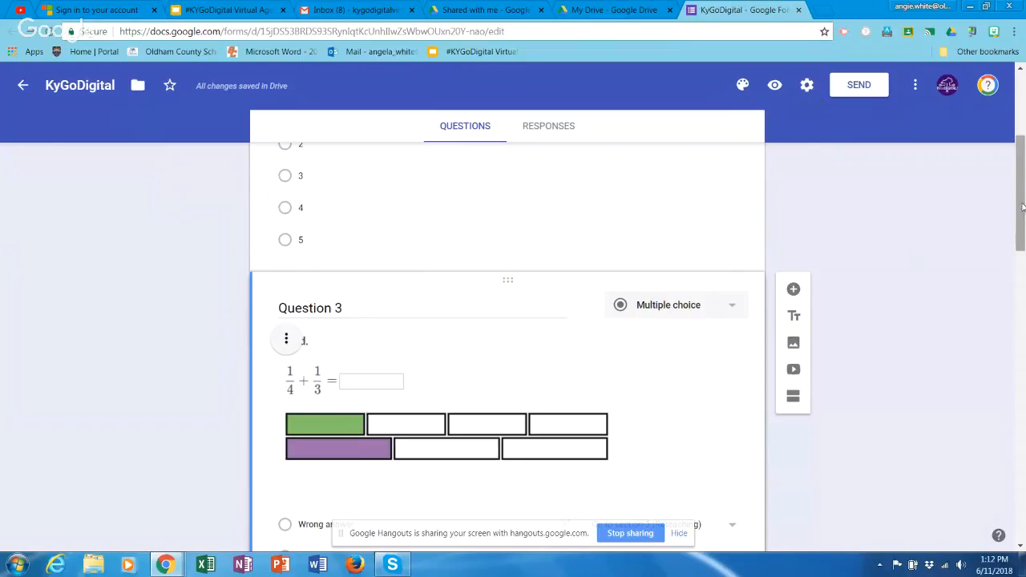
Examine the form's email, link and embed sending options, shortening the link's URL, and close without sending
left_click_drag(1021, 198, 1018, 129)
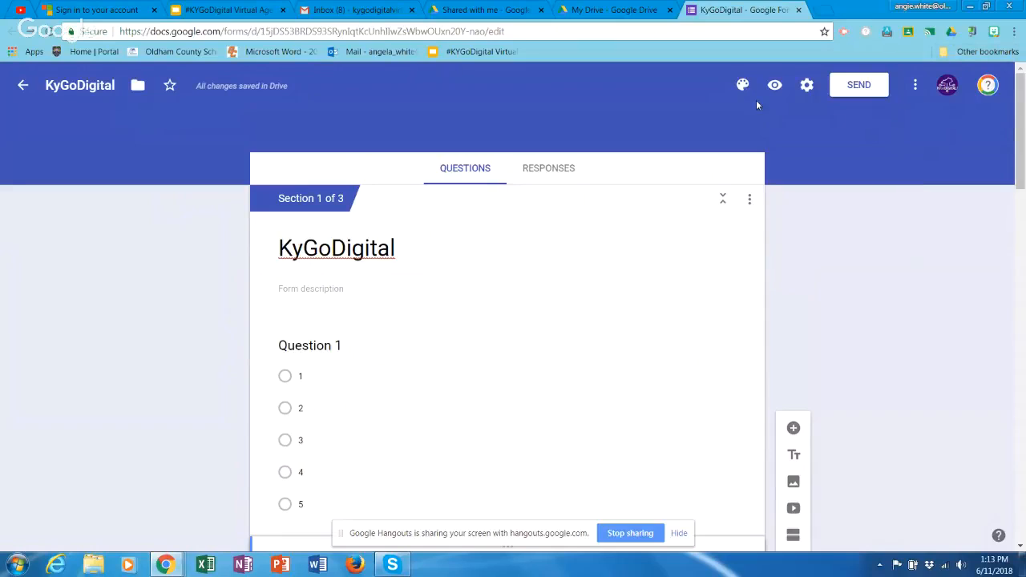
left_click(870, 87)
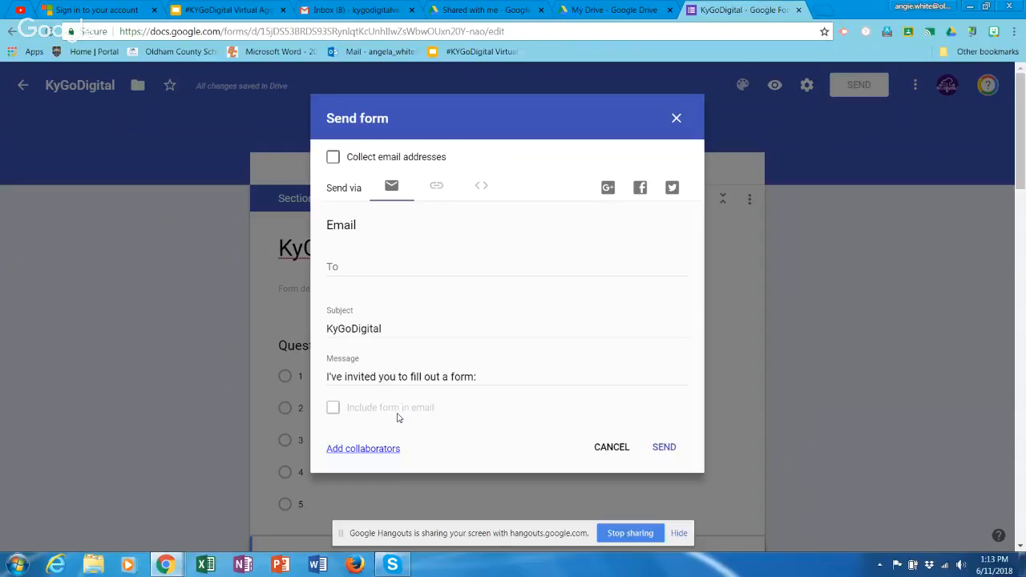
left_click(437, 187)
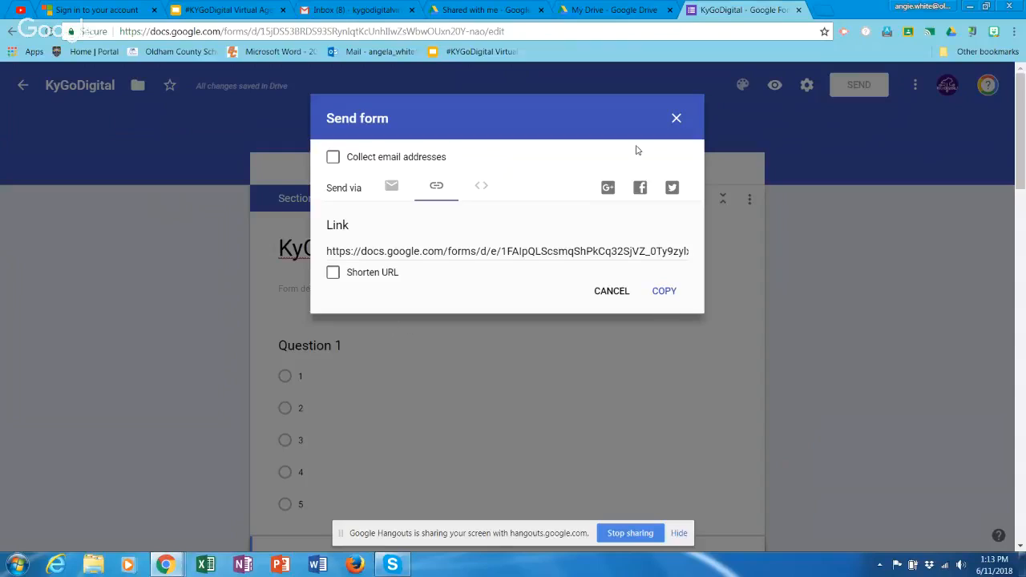
left_click(333, 273)
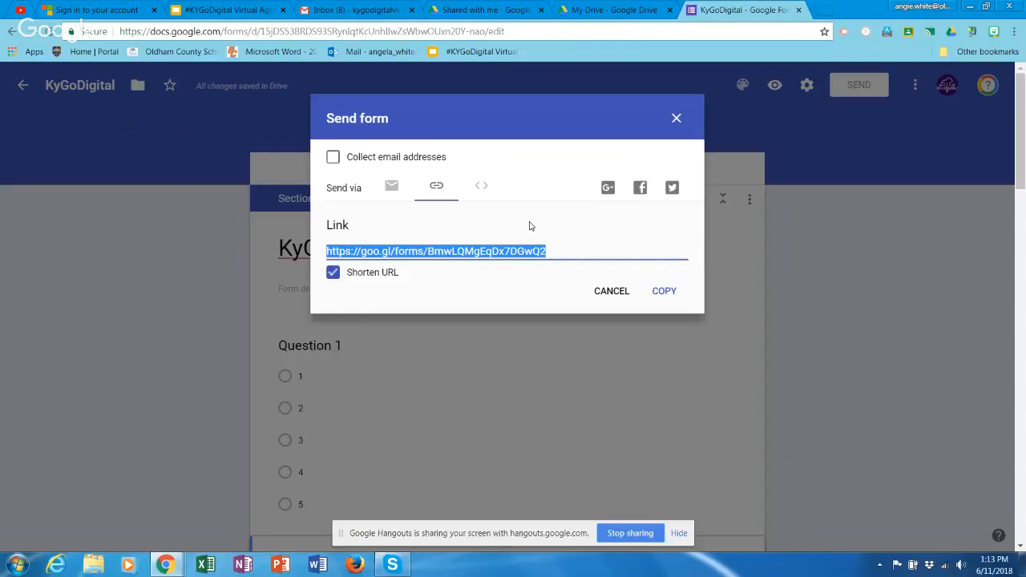
left_click(481, 187)
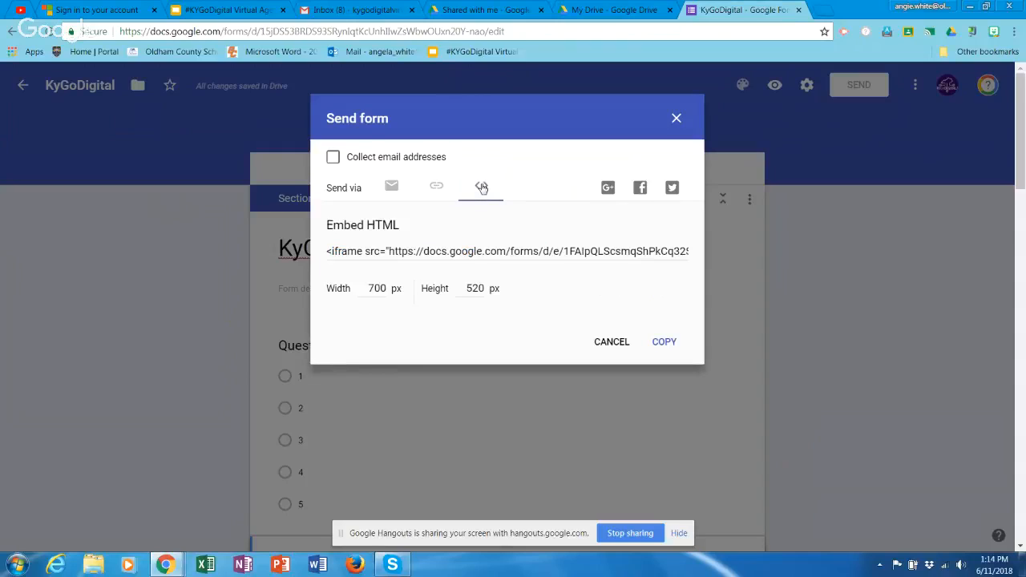
left_click(433, 188)
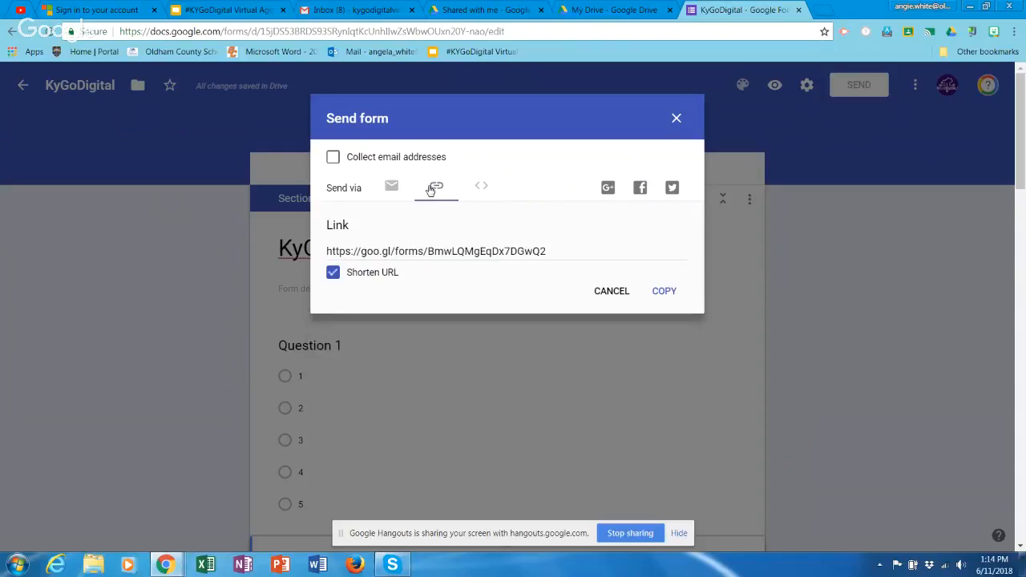
left_click(482, 187)
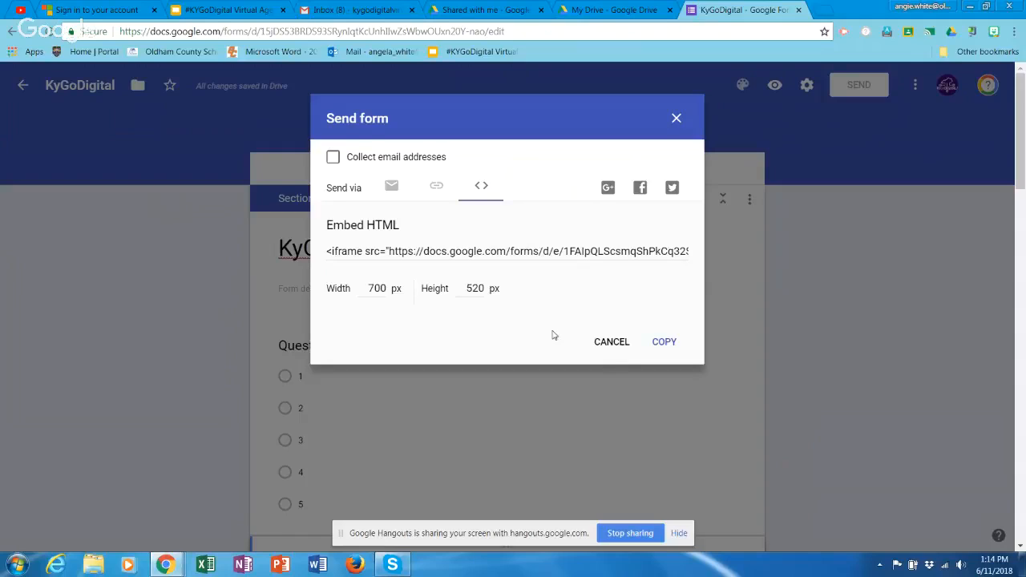
left_click(612, 342)
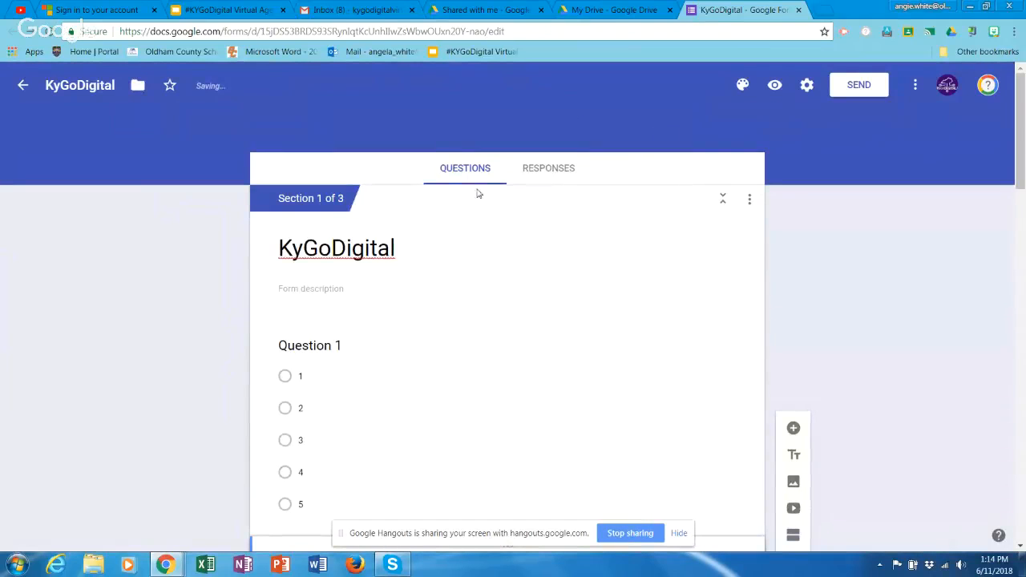
left_click(550, 170)
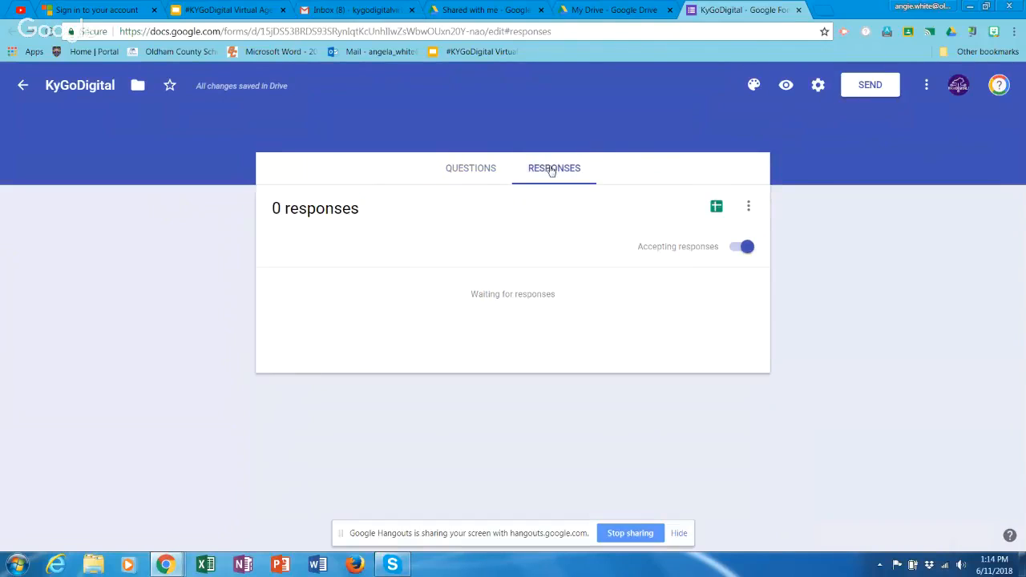
left_click(464, 172)
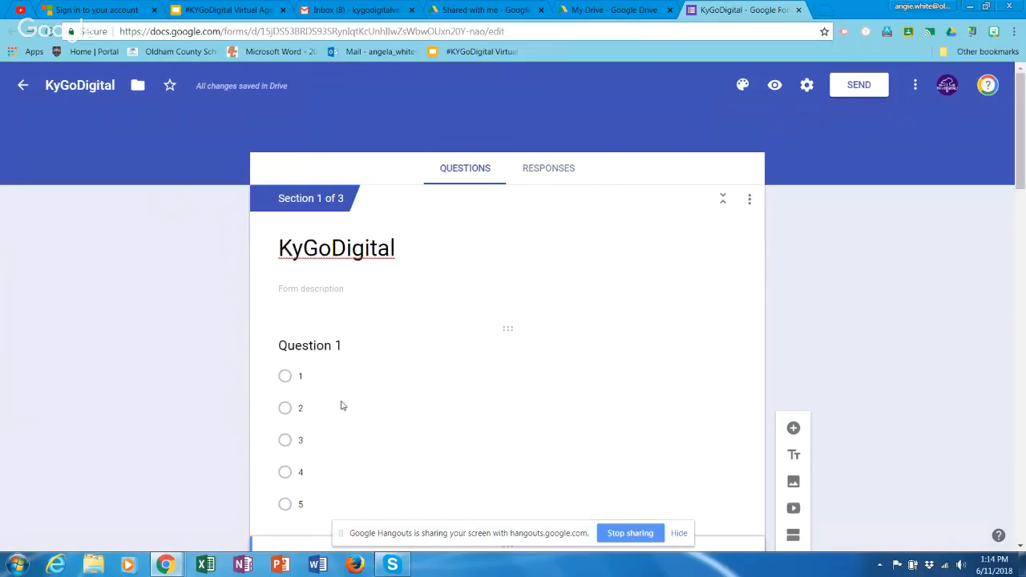
left_click(291, 410)
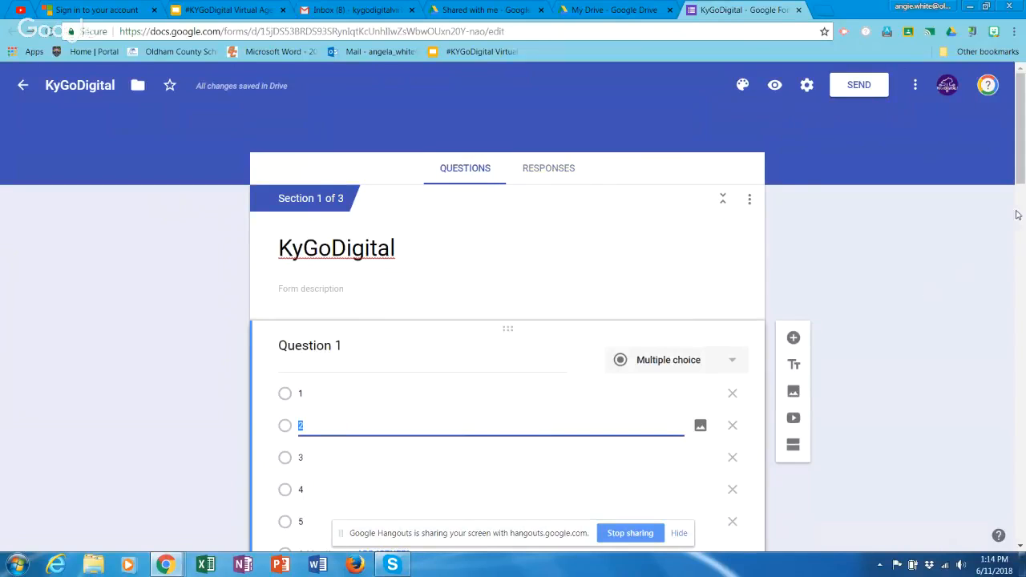
left_click_drag(1021, 183, 1001, 507)
left_click(289, 431)
scroll(641, 493, "down", 1)
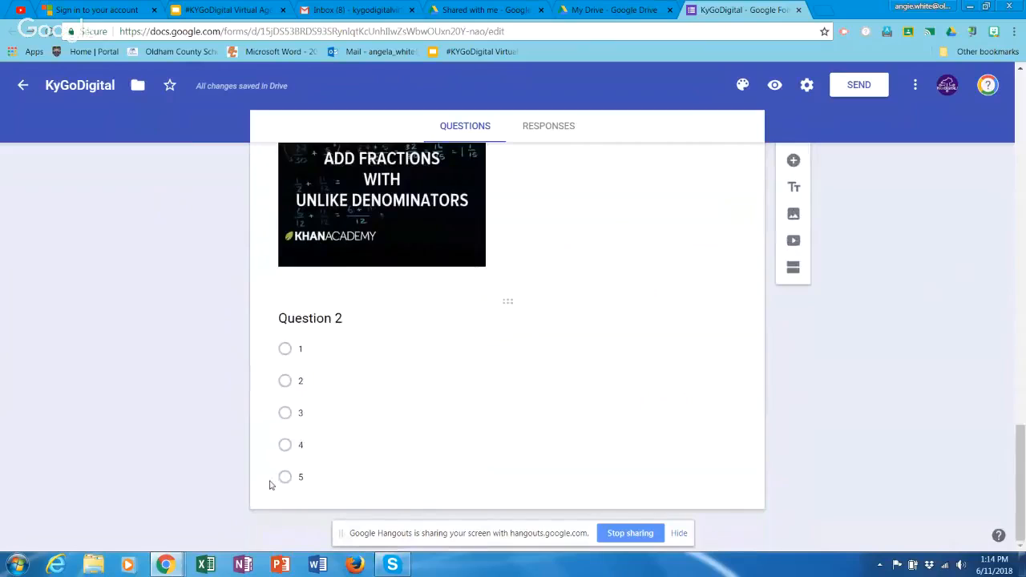
left_click(289, 451)
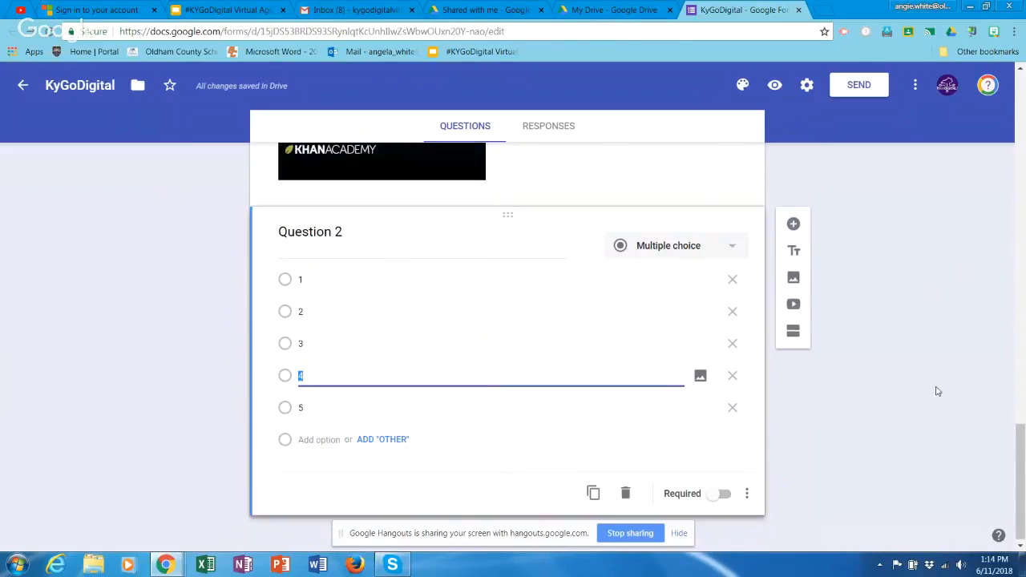
Preview the form, answer Question 1 with 2 and Question 3 with the first "Wrong" option, and continue to the following section
left_click(773, 86)
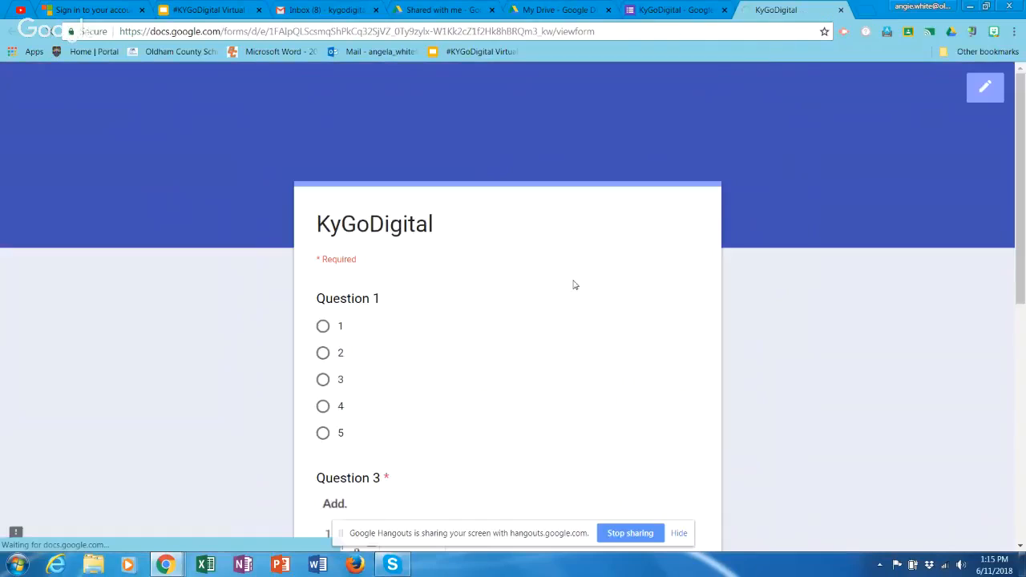
left_click(322, 353)
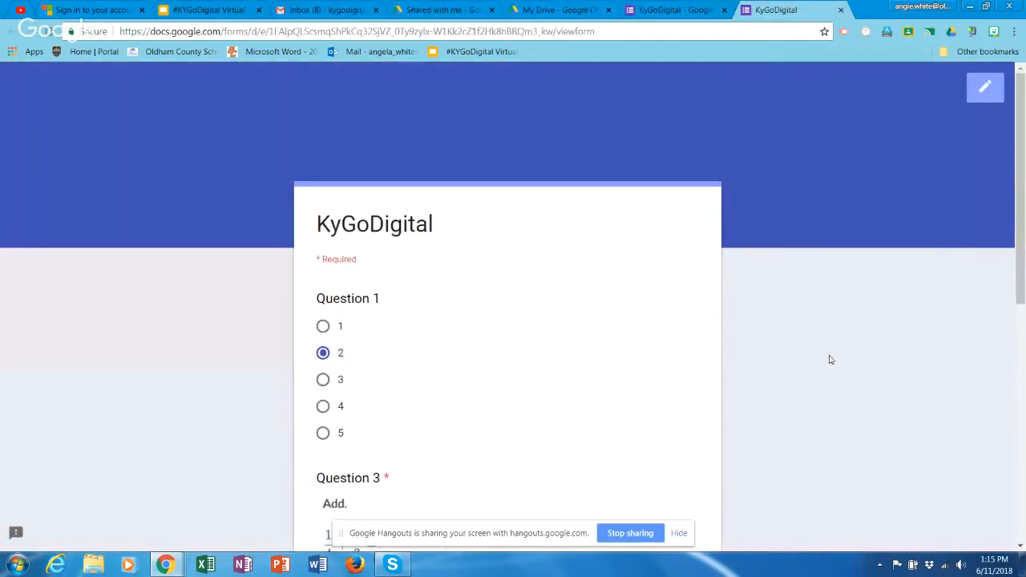
left_click_drag(1023, 257, 1020, 394)
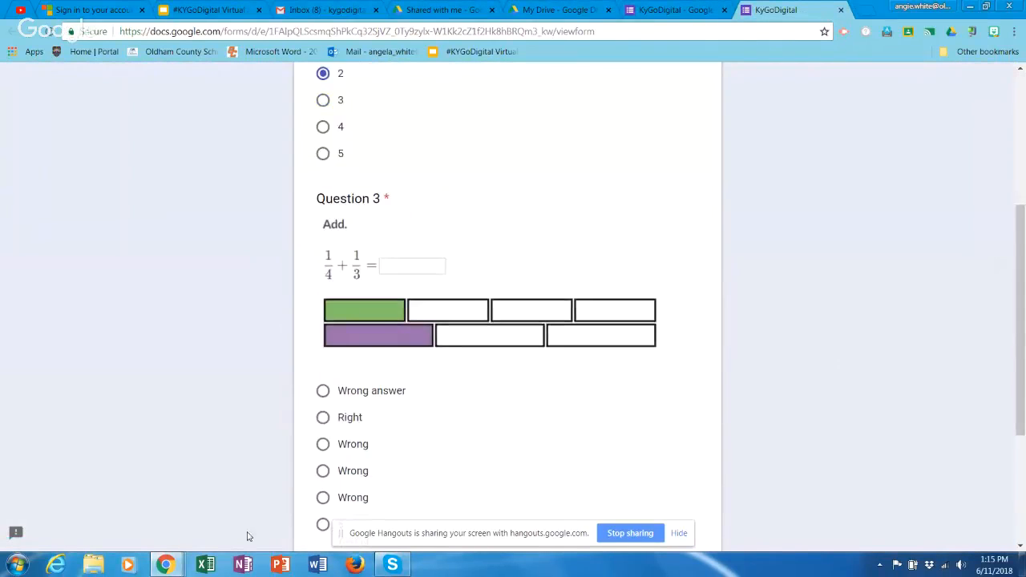
left_click(323, 444)
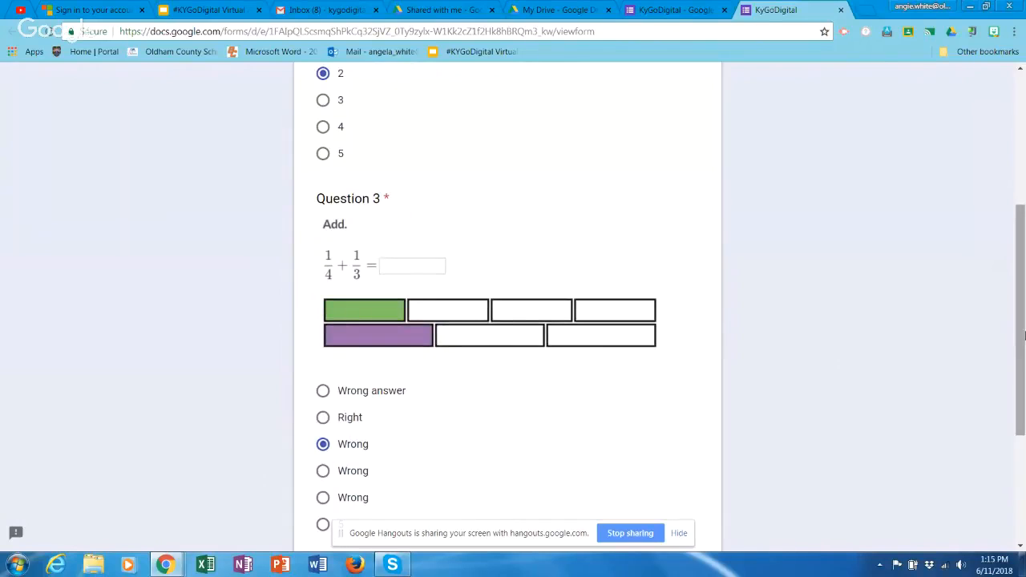
left_click_drag(1022, 335, 1012, 439)
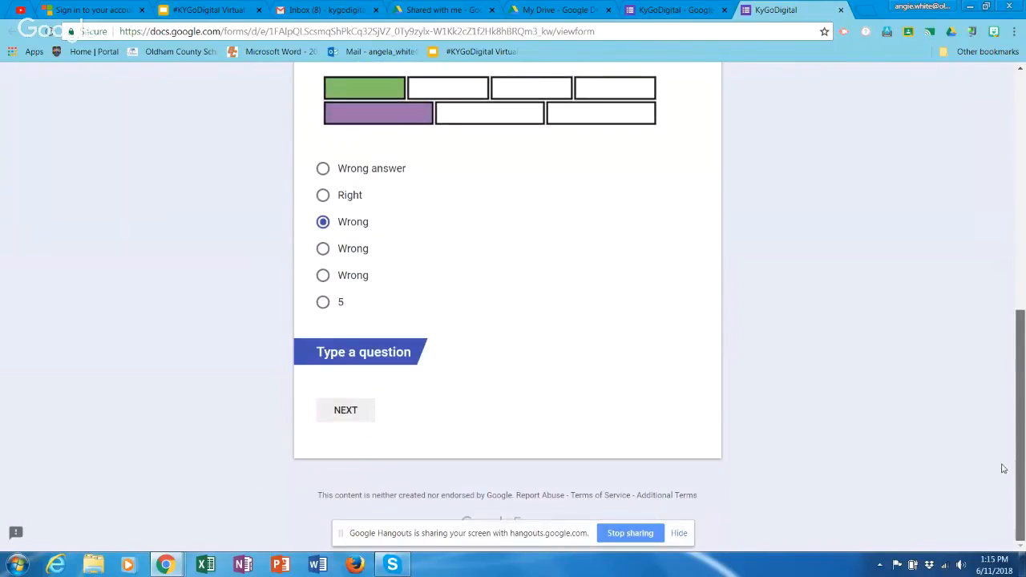
left_click(345, 410)
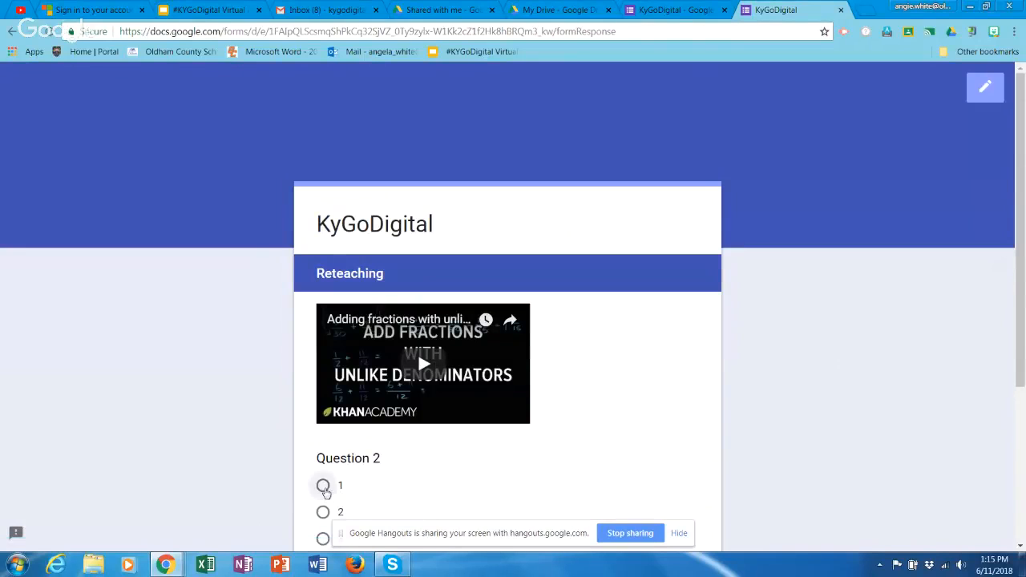
Answer Question 2 in the Reteaching section with 1 and submit the response
left_click(323, 487)
left_click_drag(1021, 244, 1006, 436)
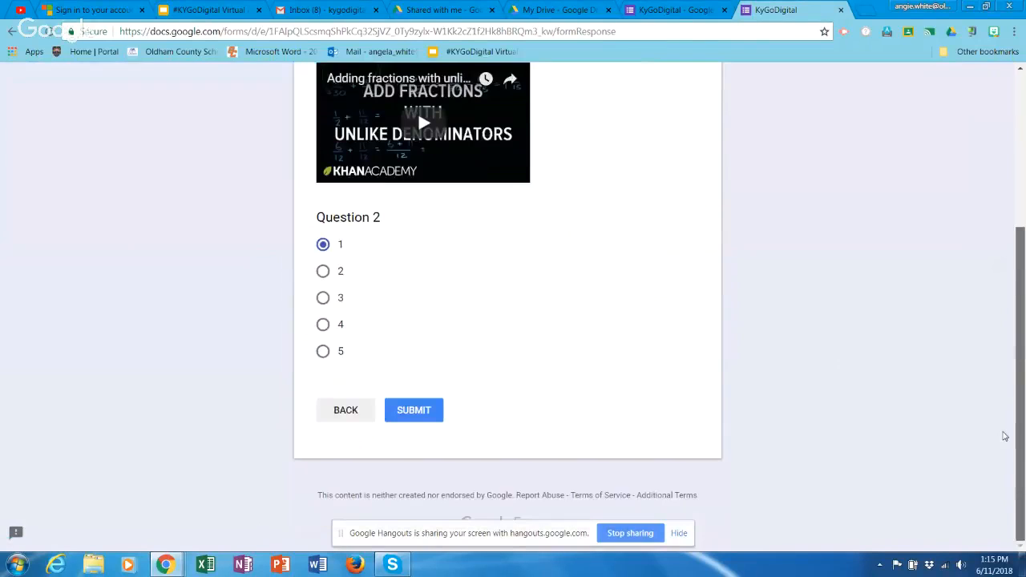
left_click(430, 418)
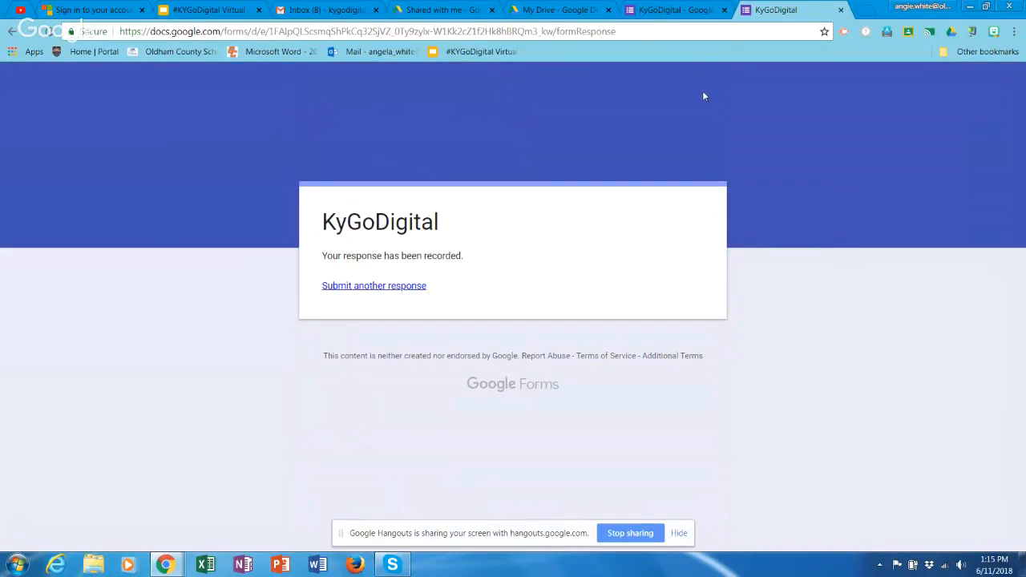
Return to the form editor and examine the submitted response in the summary charts and the individual view
left_click(691, 10)
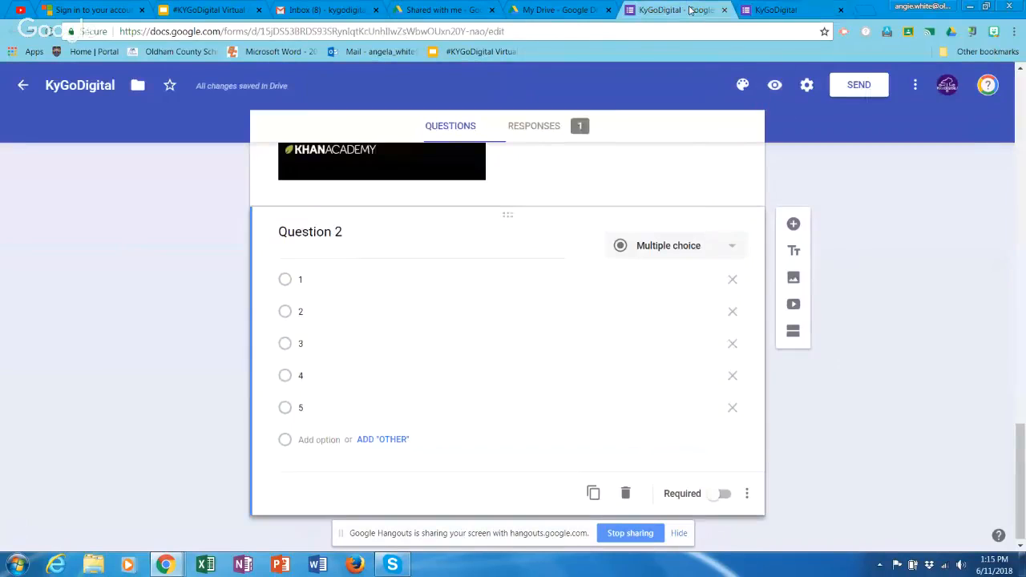
left_click(545, 126)
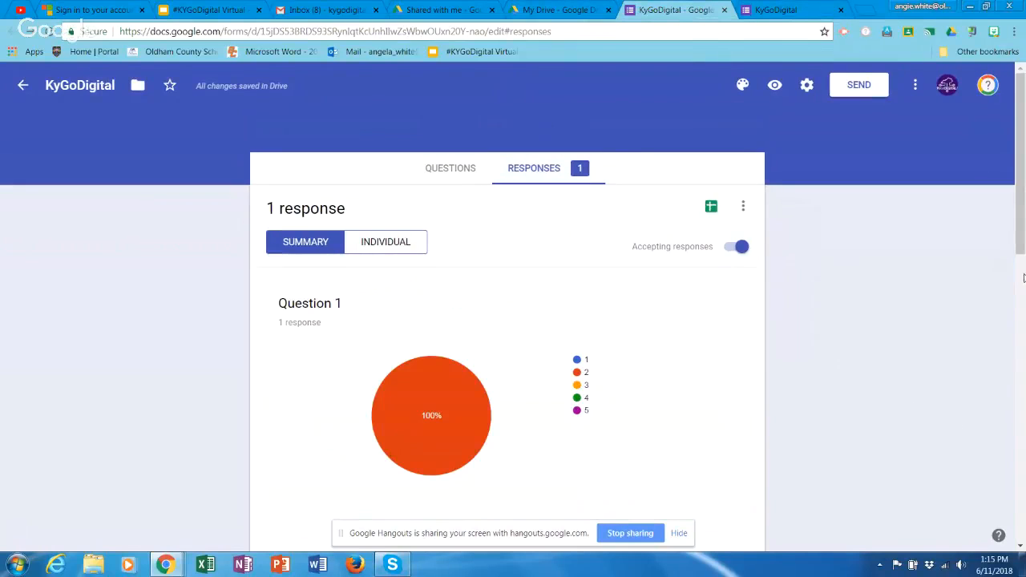
left_click_drag(1020, 233, 1021, 280)
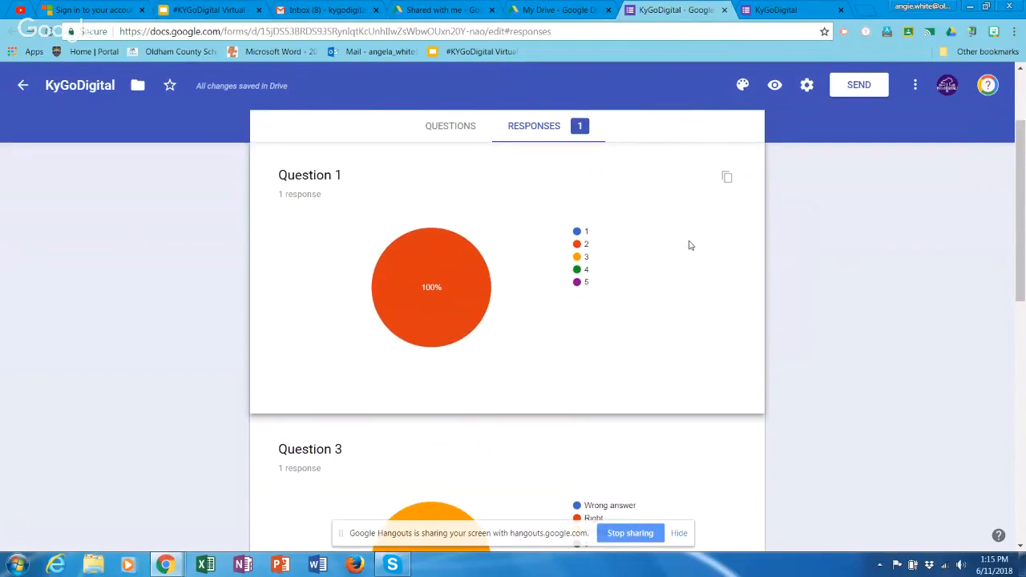
mouse_move(379, 294)
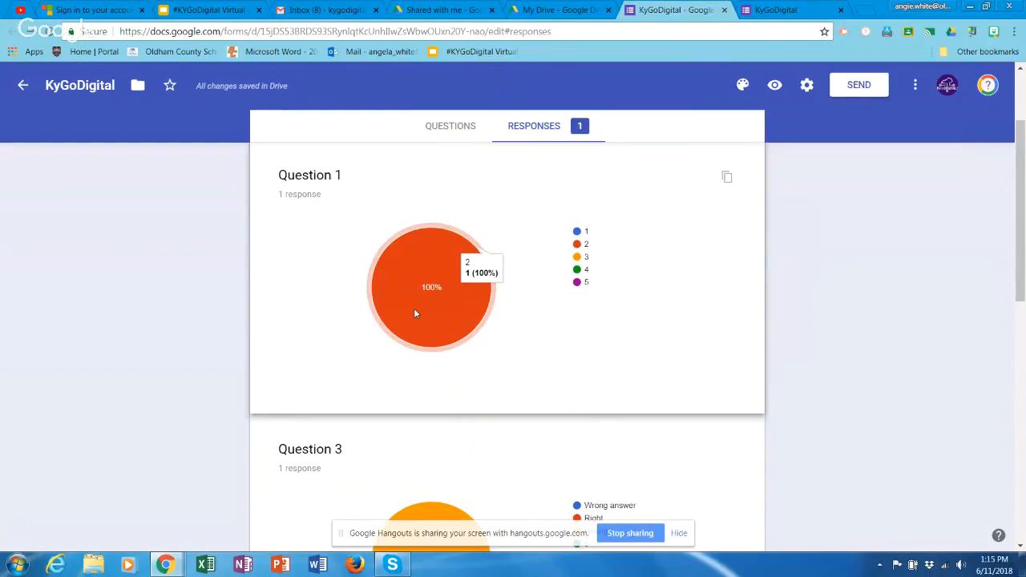
mouse_move(1022, 228)
left_mouse_down()
mouse_move(1023, 263)
mouse_move(1017, 235)
left_mouse_up()
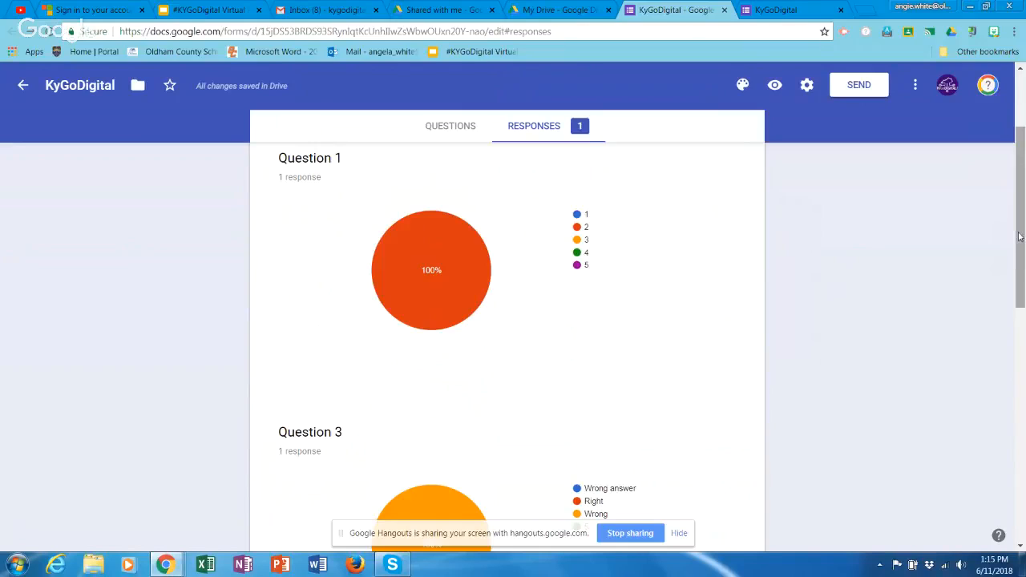
left_click_drag(1016, 235, 1002, 172)
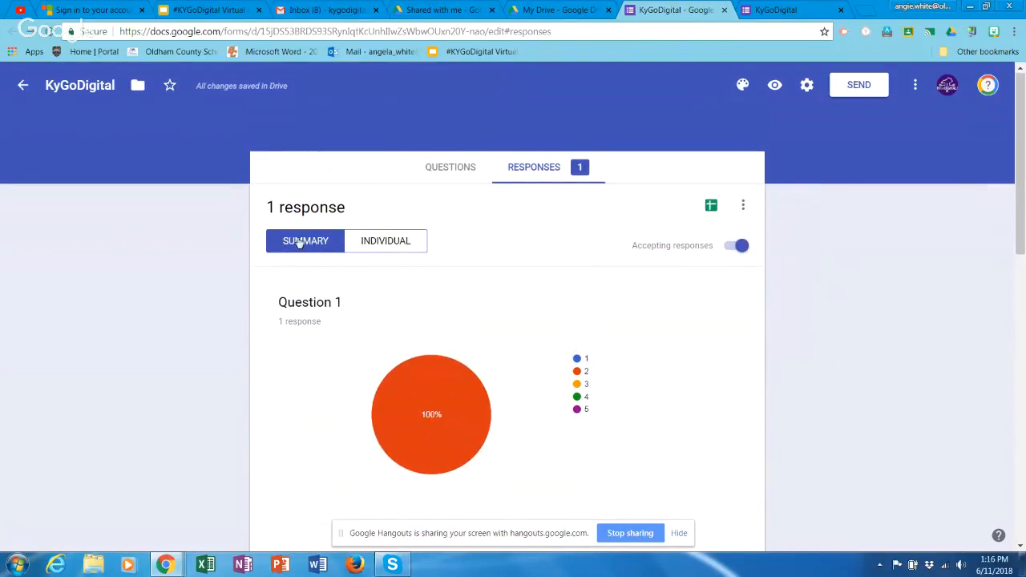
left_click(383, 243)
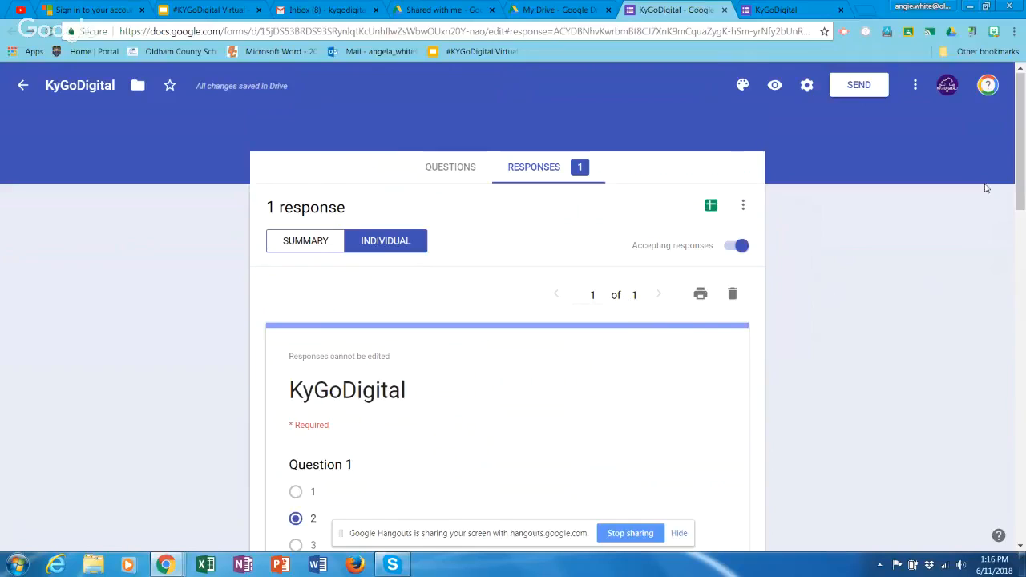
left_click_drag(1020, 175, 1002, 164)
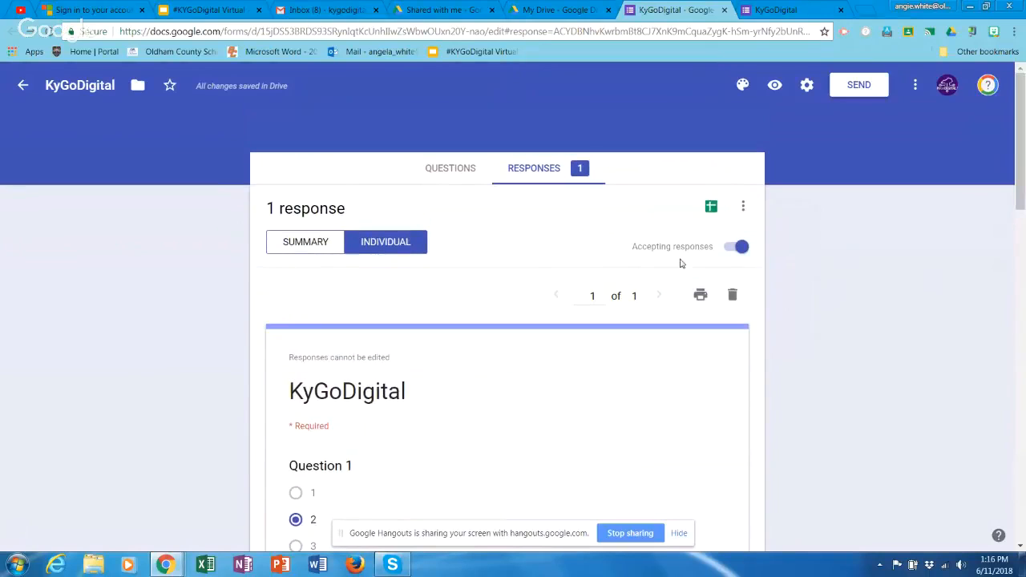
Examine the response spreadsheet destination choices and the other response options, leaving both without making changes
left_click(710, 208)
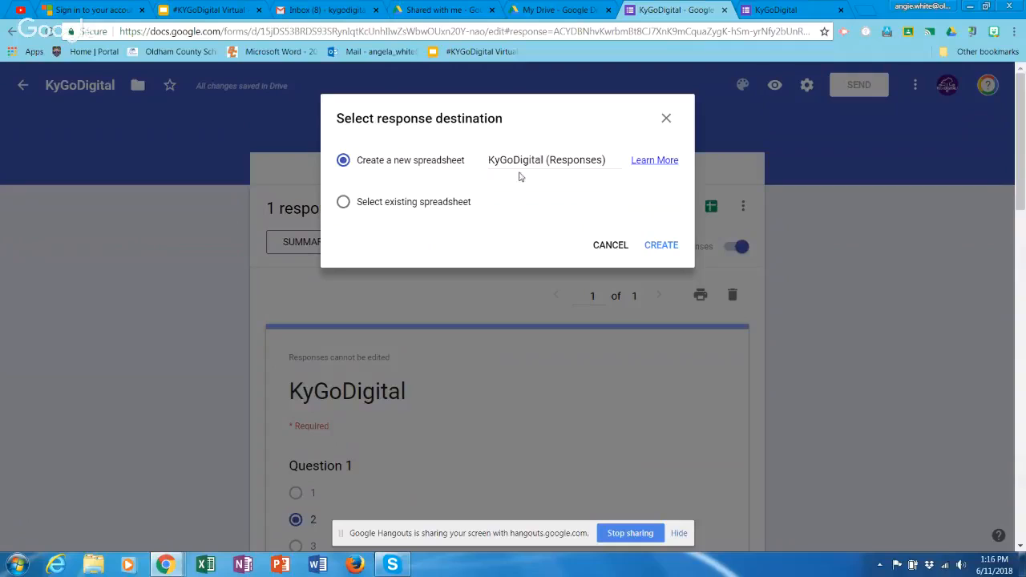
left_click(611, 245)
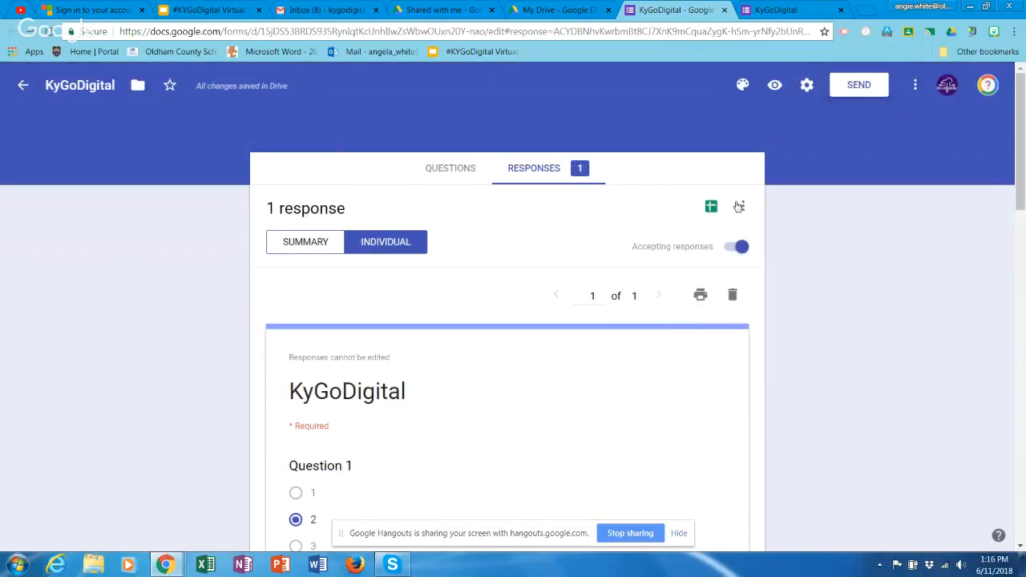
left_click(743, 206)
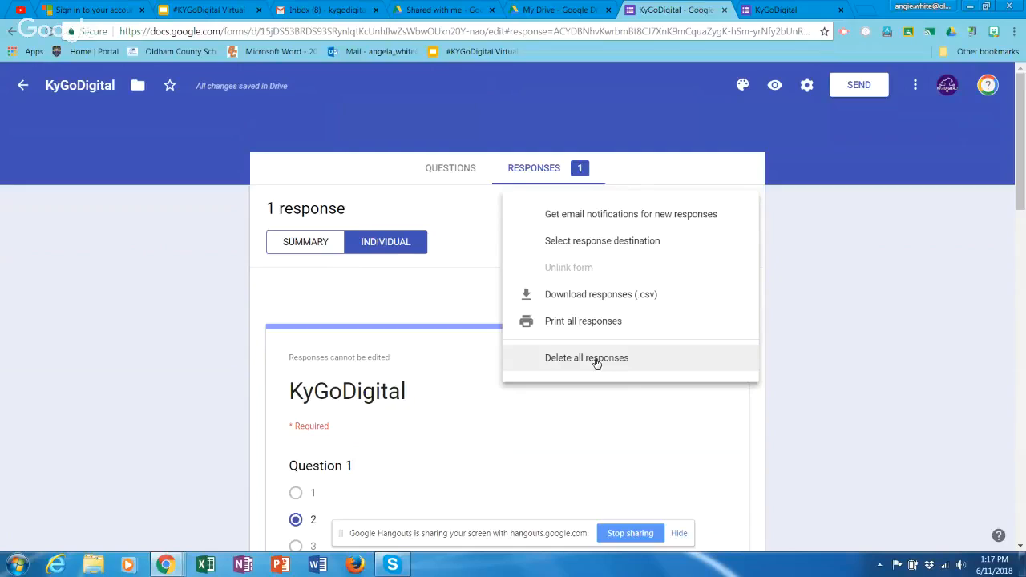
left_click(546, 399)
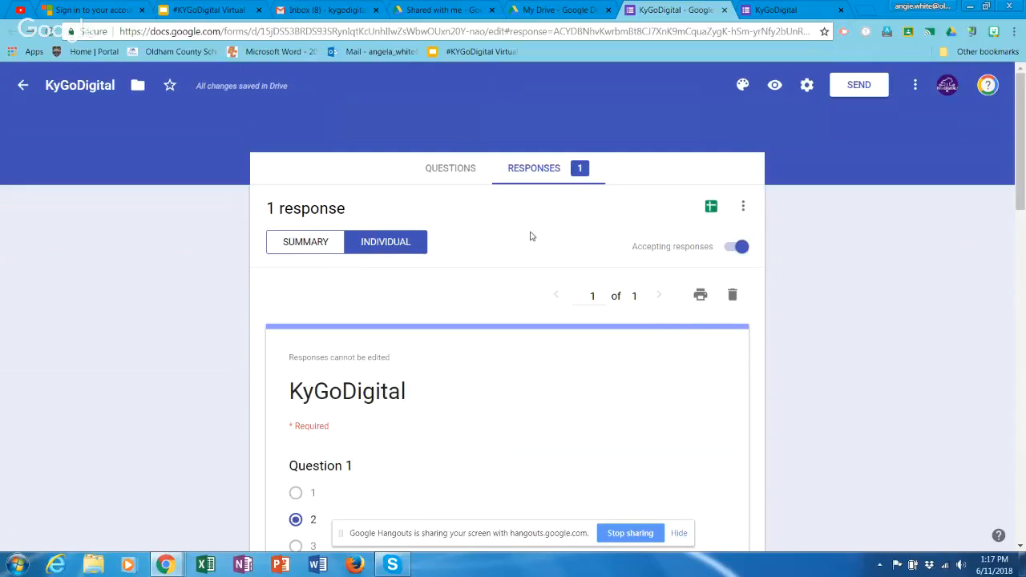
Stop the form from accepting responses and turn response collection back on
left_click(730, 249)
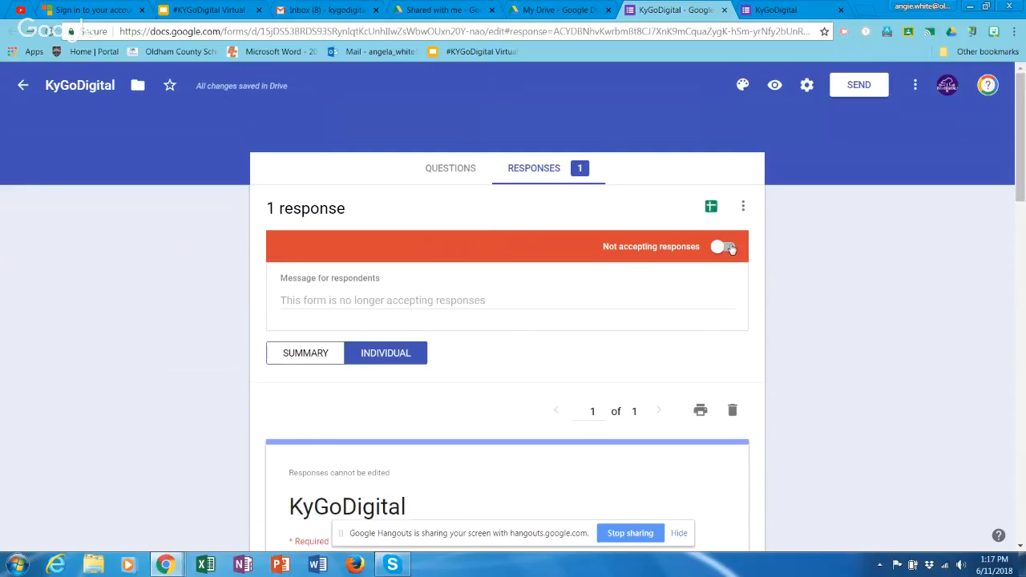
left_click(731, 248)
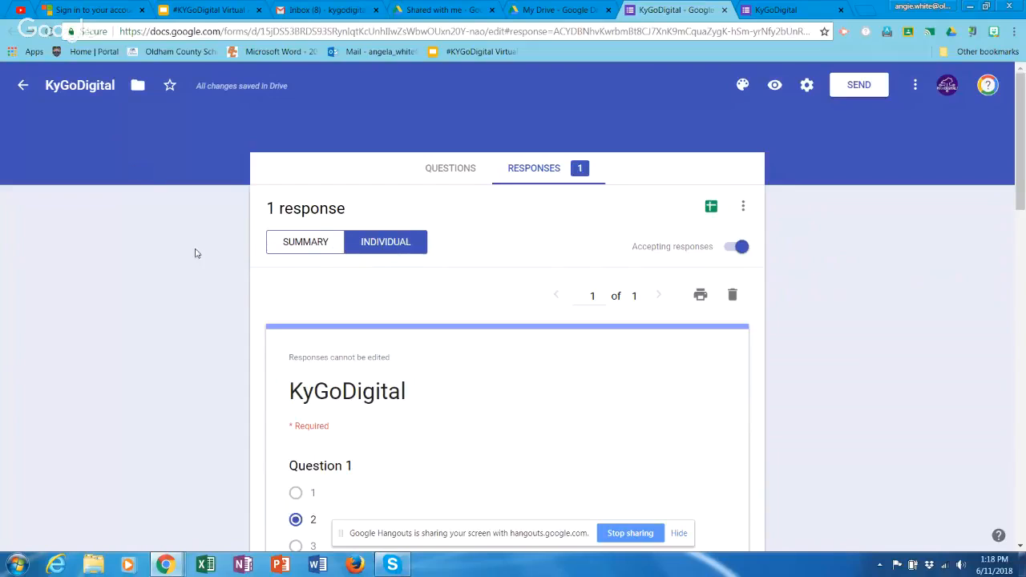
Check the Google Hangouts broadcast window and its group chat, and return to the KyGoDigital form editor
left_click(630, 533)
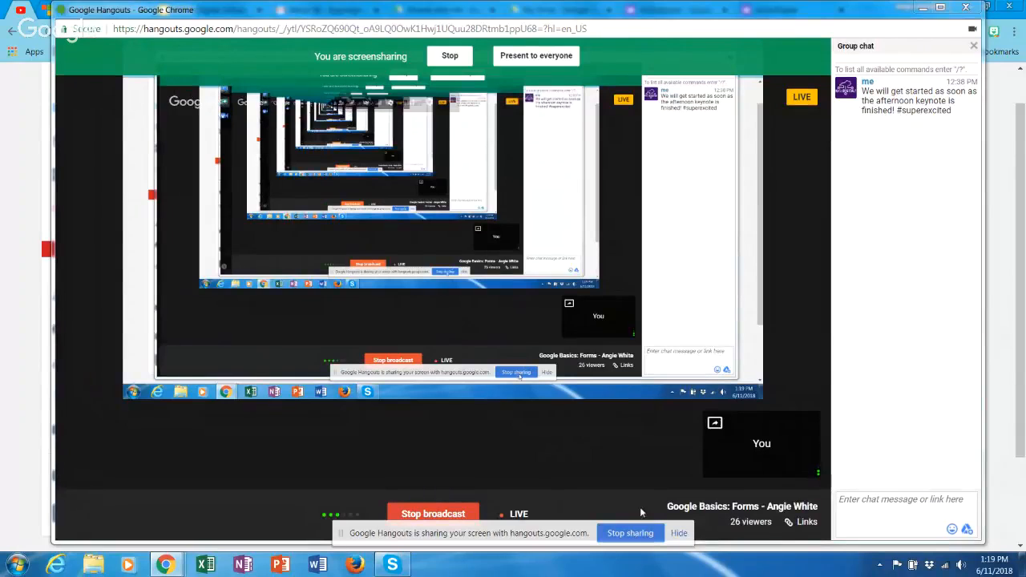
mouse_move(164, 565)
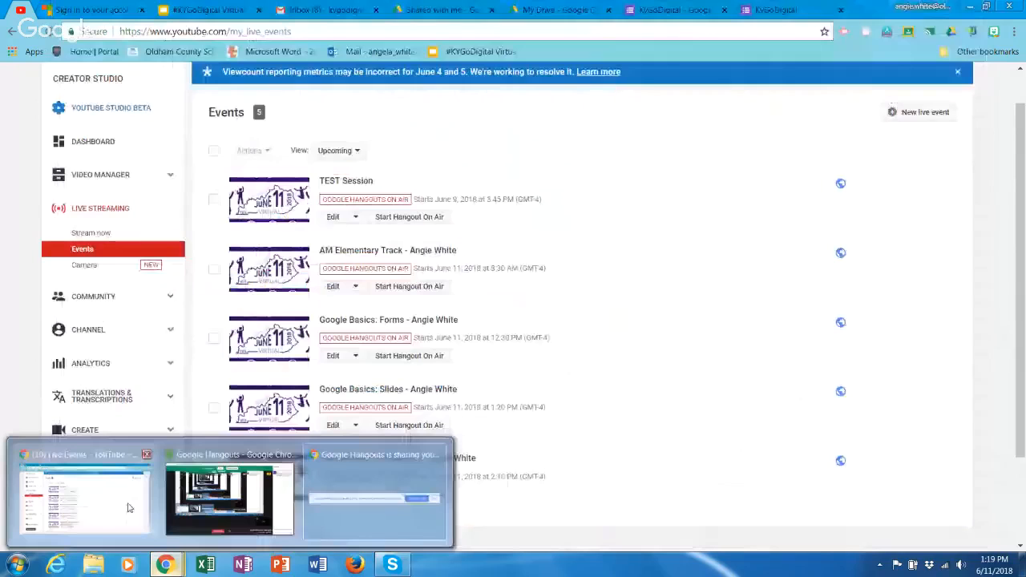
left_click(129, 508)
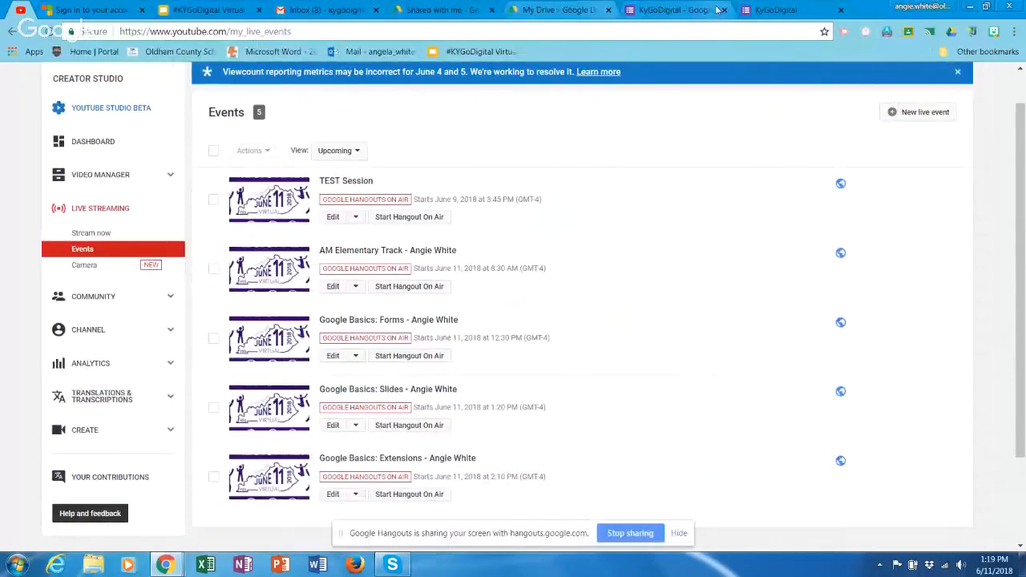
left_click(689, 11)
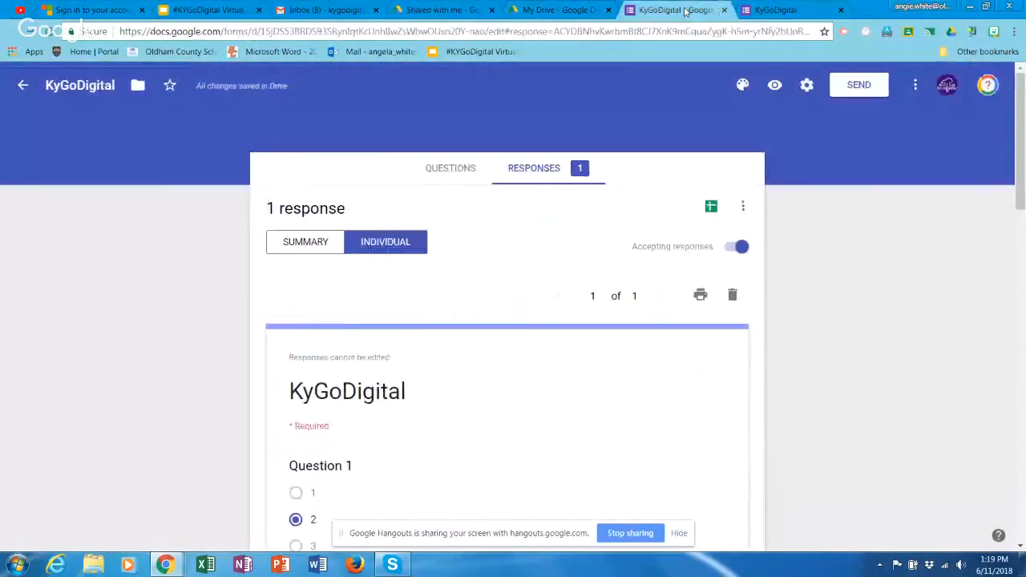
Return to the form's questions and enter "My practice form." as the form description
left_click(451, 170)
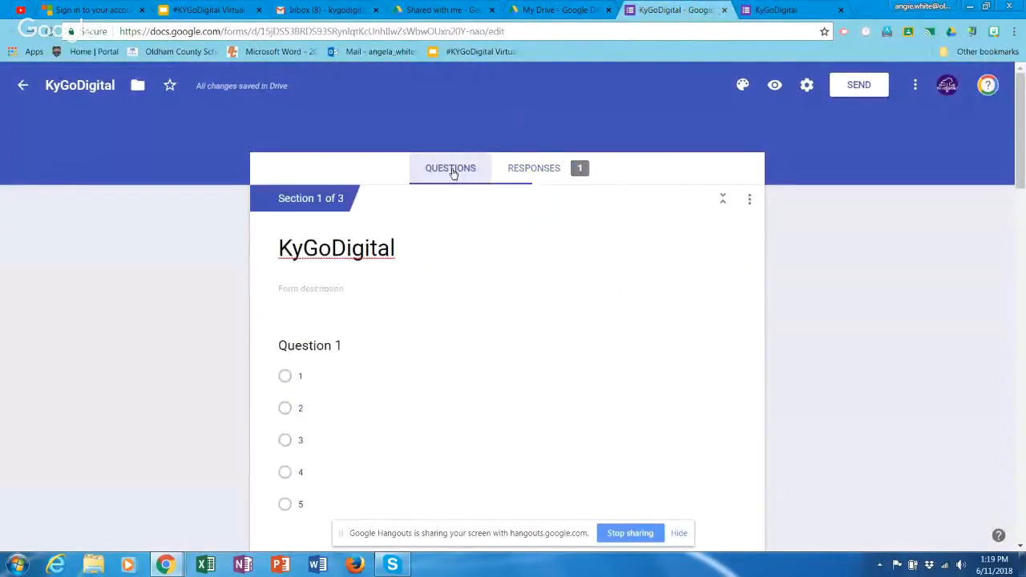
left_click(279, 287)
type("My")
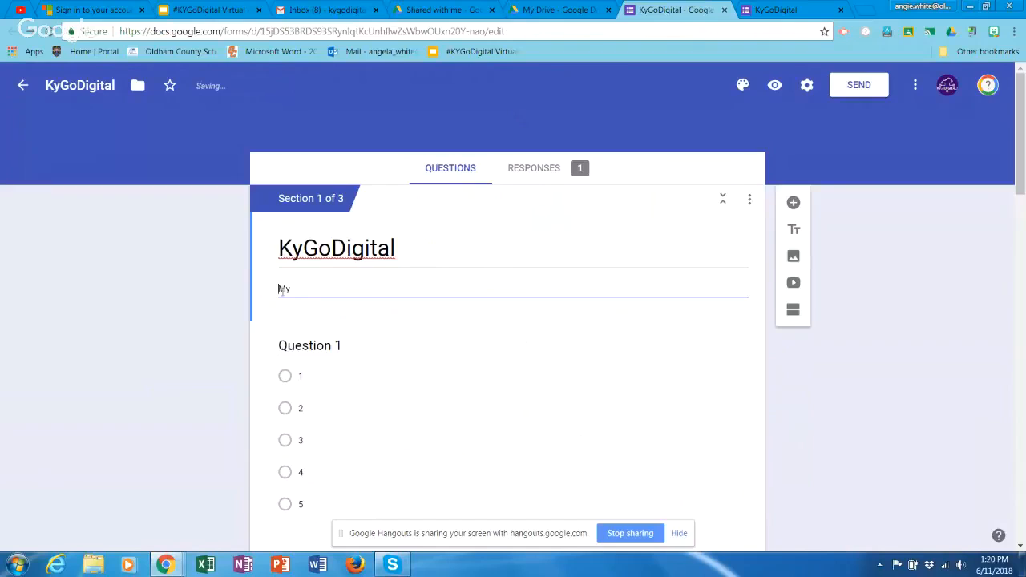
left_click_drag(281, 291, 298, 273)
left_click(296, 288)
Replace the Question 1 title with "What is the correct answer for the following problem?"
left_click(311, 347)
type("W")
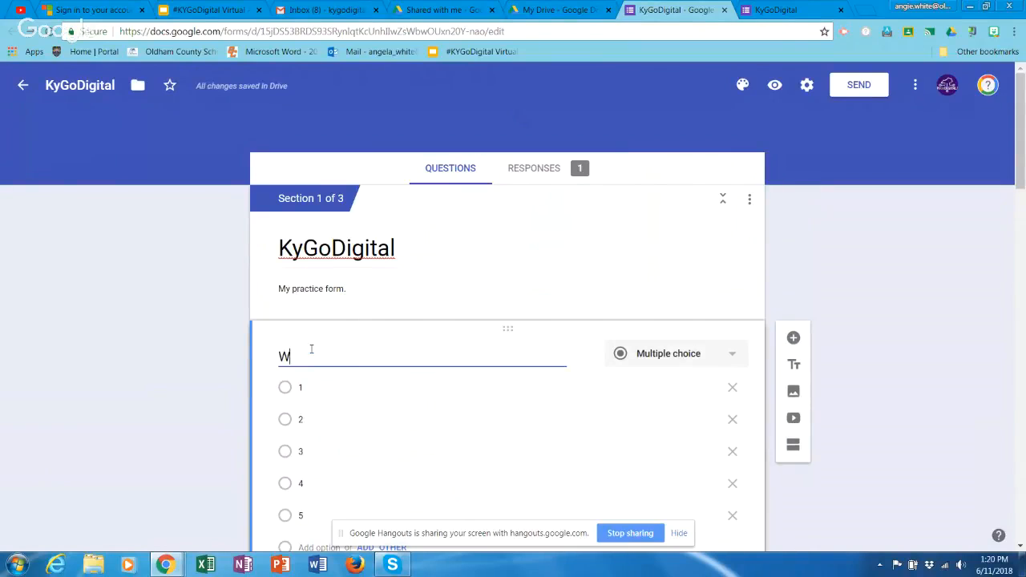
type("hat is the ")
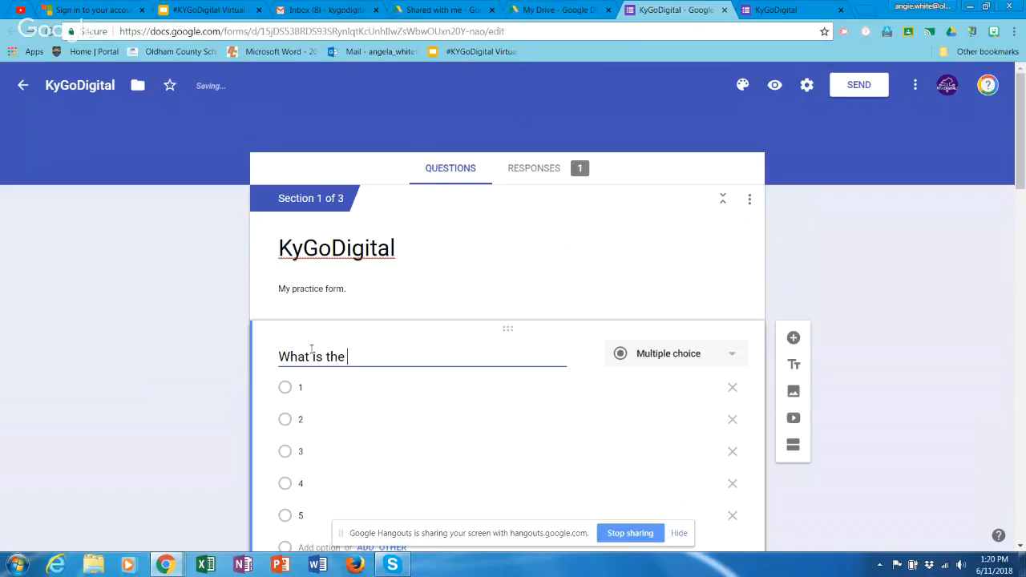
type("correct")
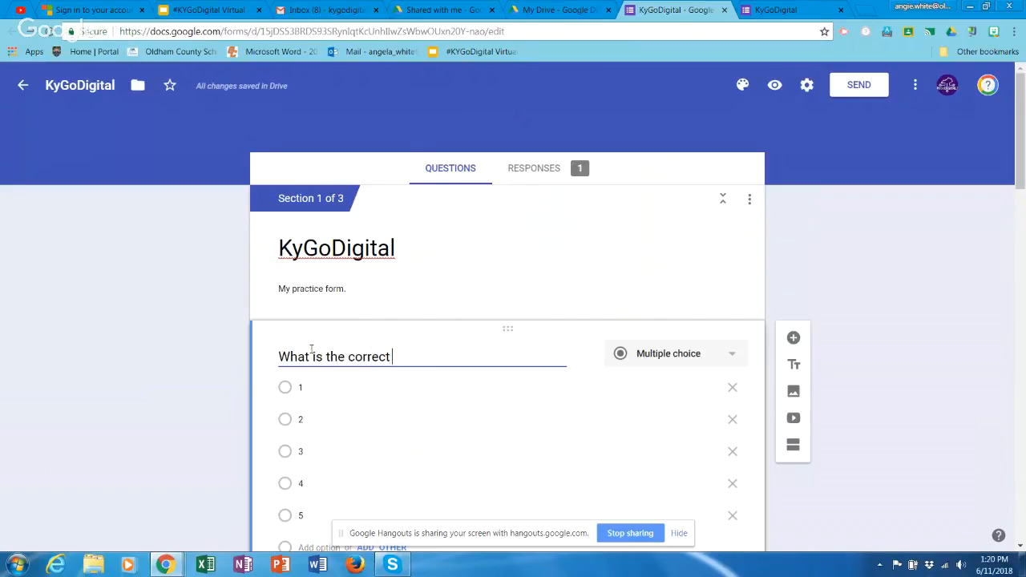
type(" answer for the f")
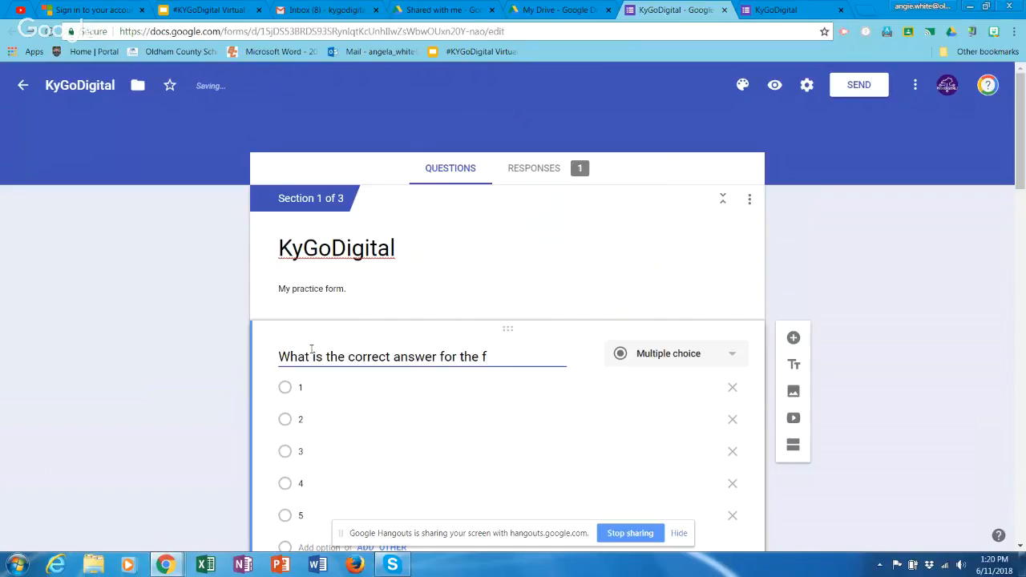
type("ollowing problem?")
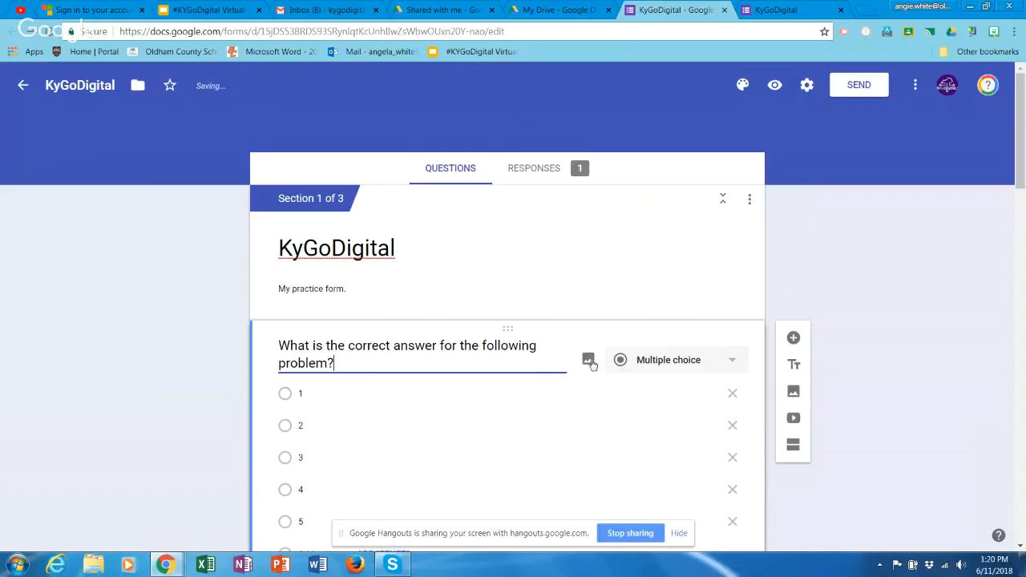
Insert the image Practice 3.PNG from the Google Drive files shared with me into the first question
left_click(589, 359)
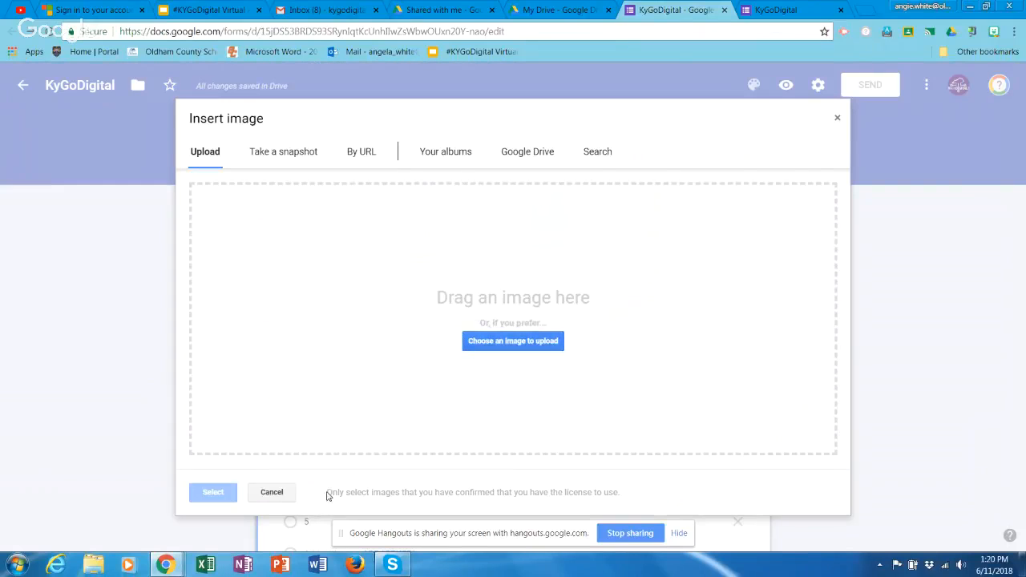
left_click(525, 154)
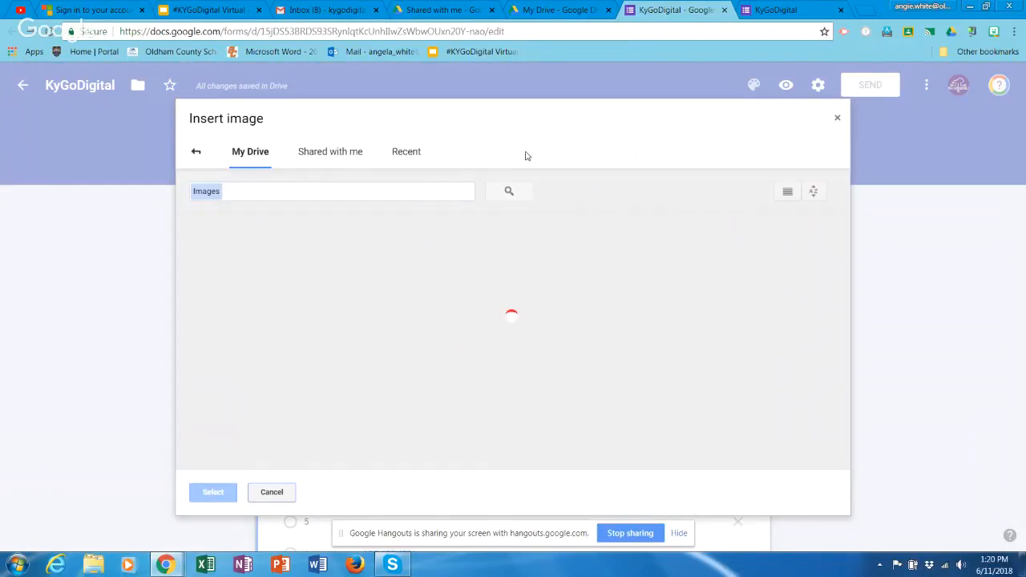
left_click(335, 154)
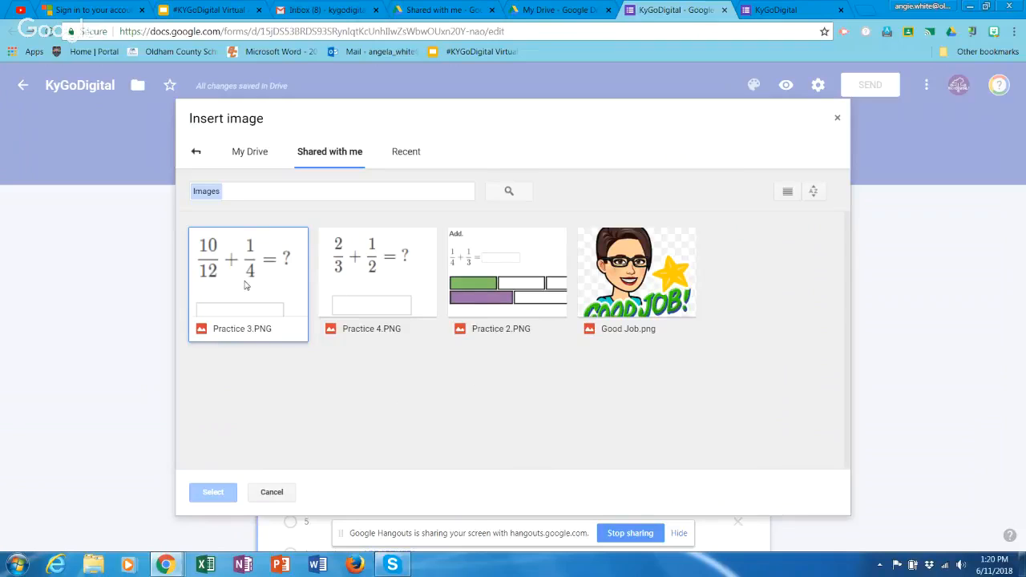
left_click(246, 285)
left_click(210, 493)
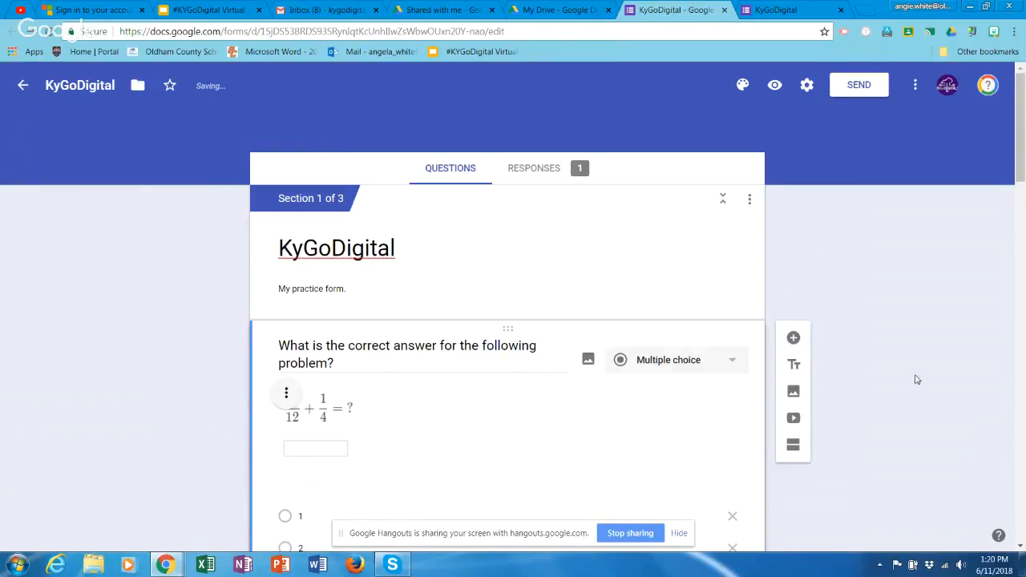
Make the first question required and enable going to a section based on the answer
left_click_drag(1017, 151, 1023, 190)
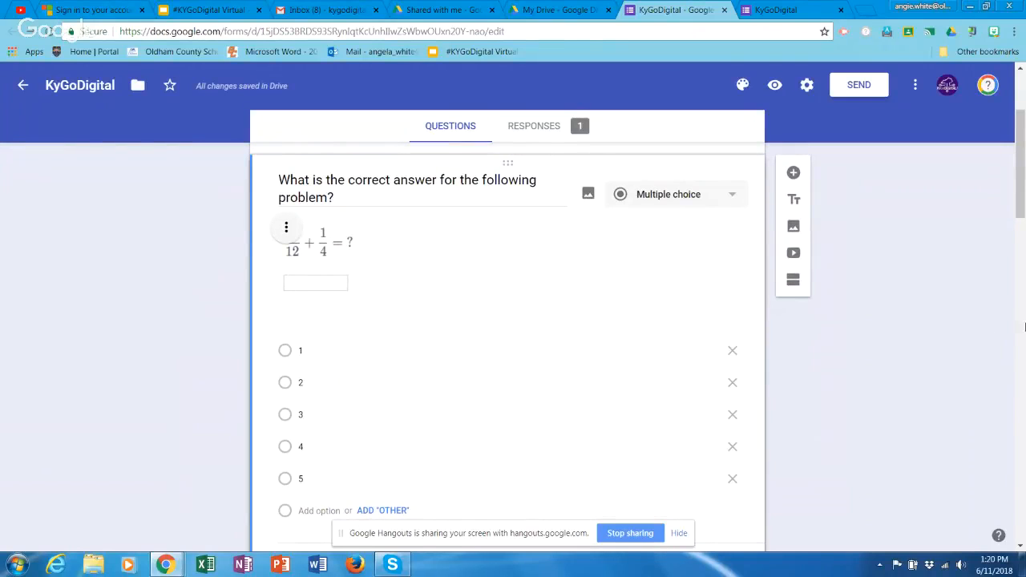
left_click_drag(1018, 213, 1021, 242)
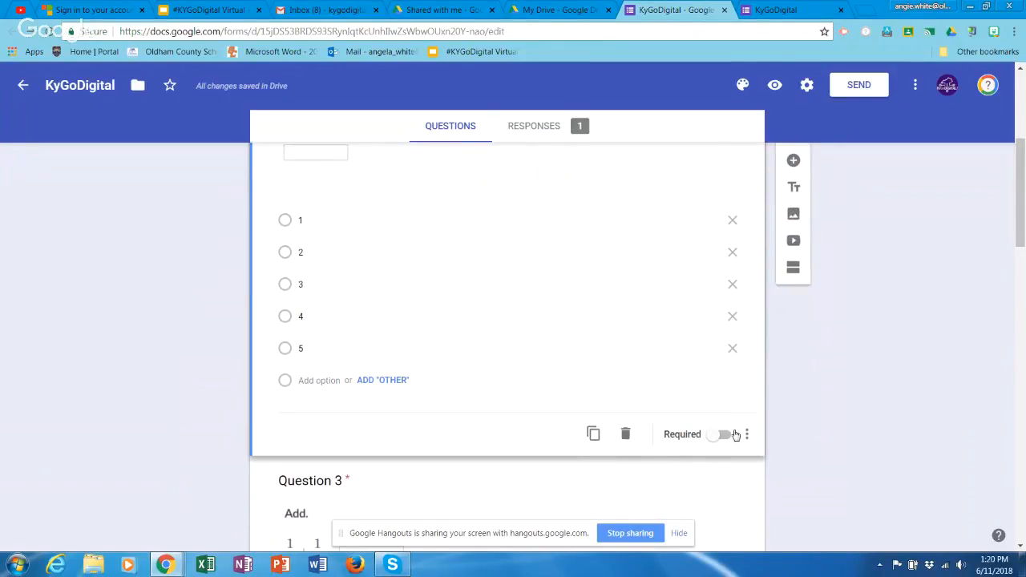
left_click(725, 436)
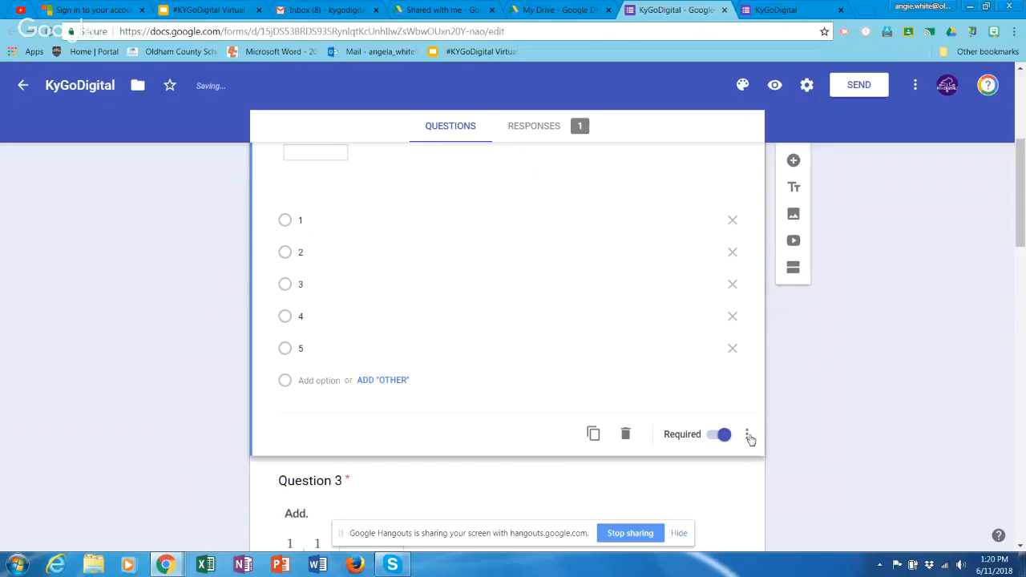
left_click(748, 435)
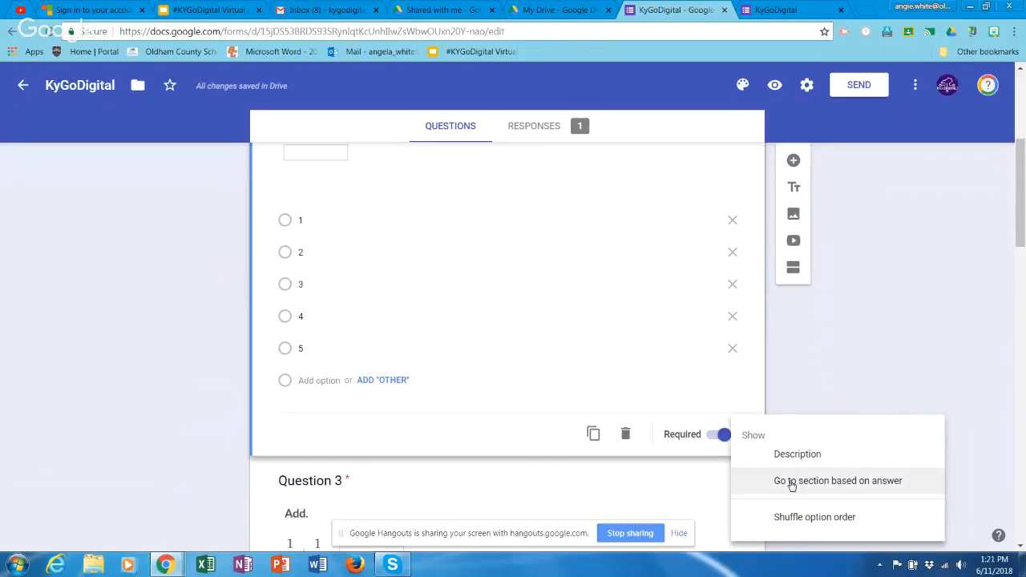
left_click(791, 482)
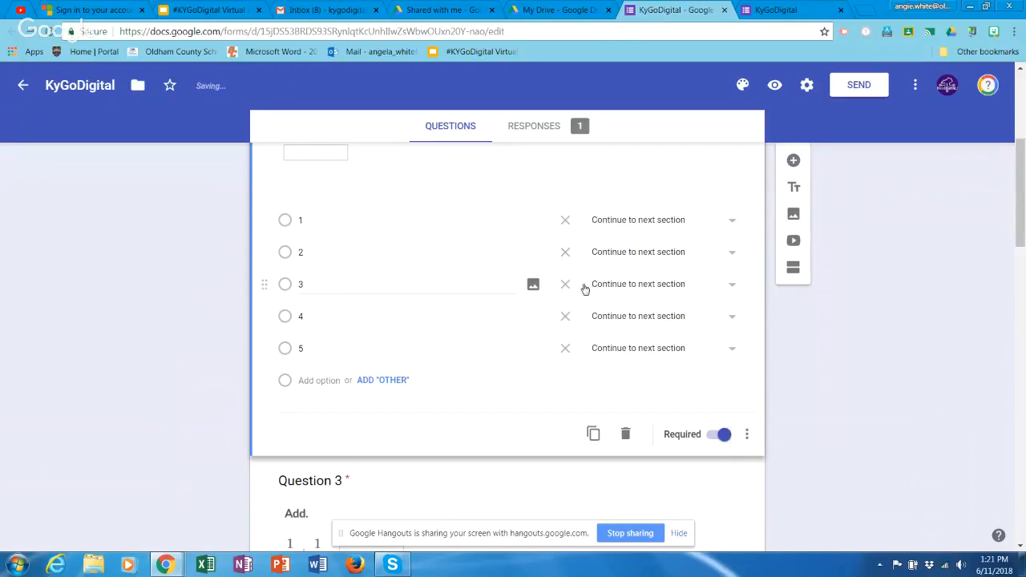
Route answers 1 and 3 to section 2 (Untitled Section) and answers 2 and 4 to section 3 (Reteaching)
left_click(734, 222)
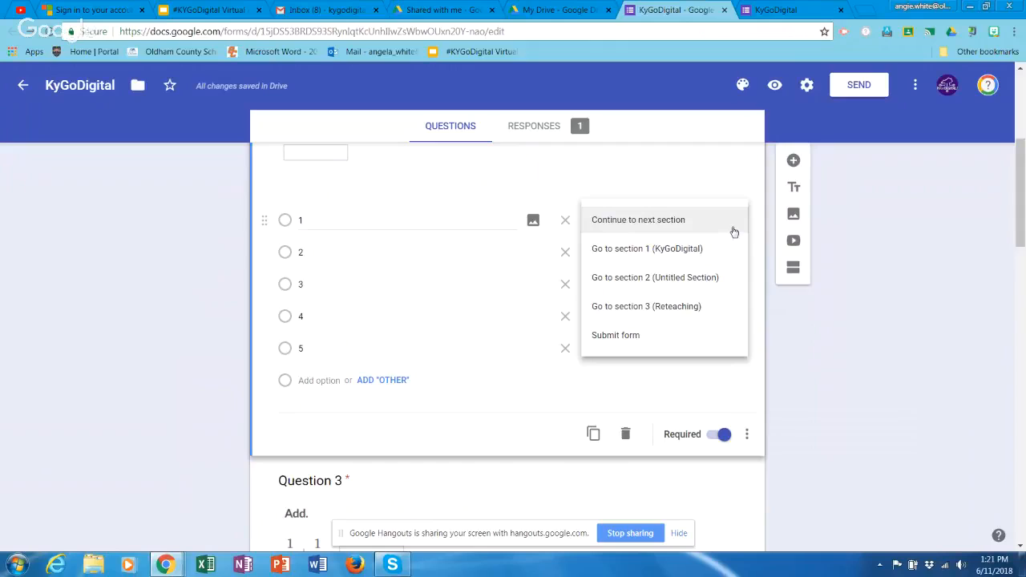
left_click(689, 281)
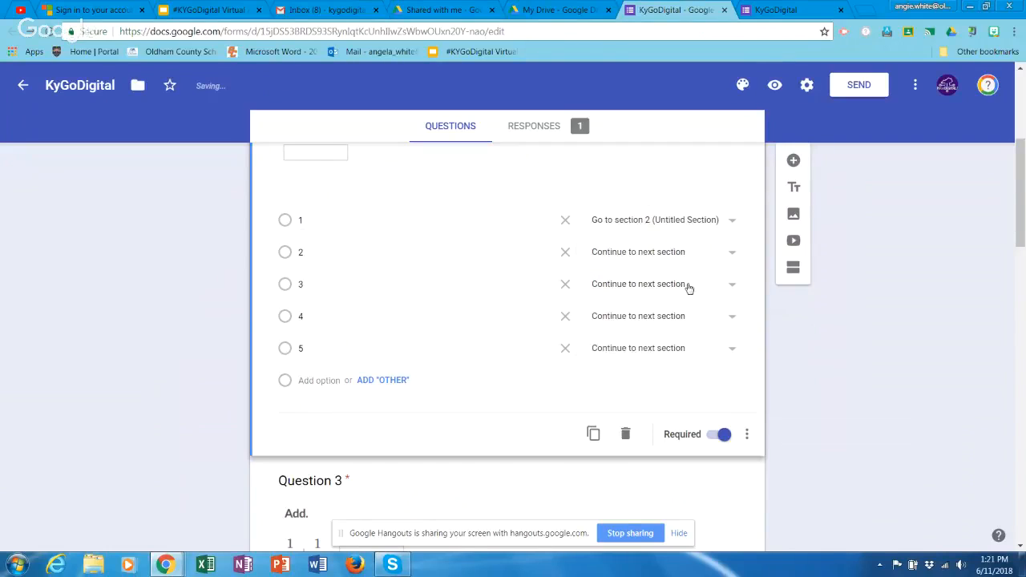
left_click(726, 257)
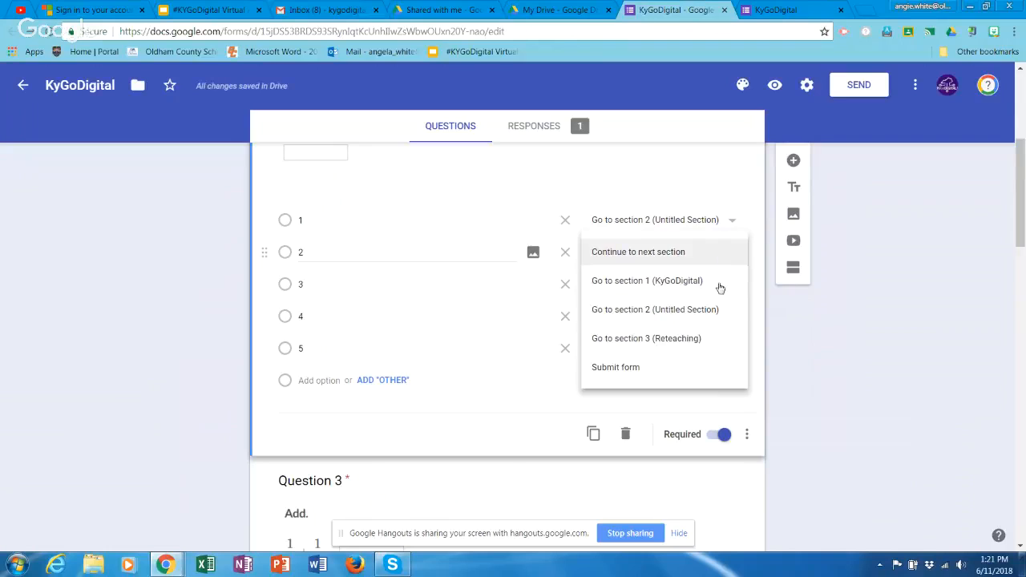
left_click(710, 272)
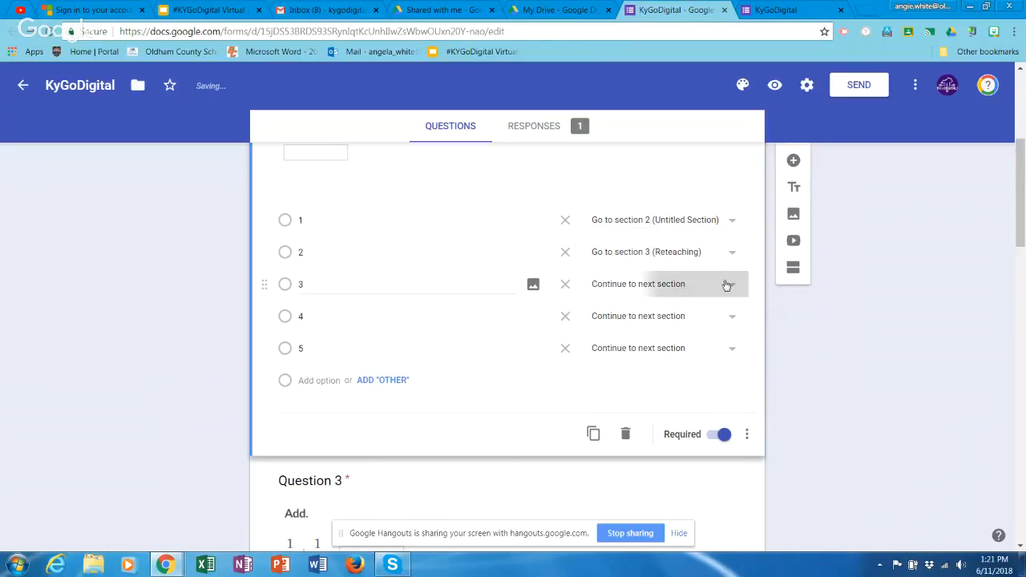
left_click(724, 284)
left_click(676, 277)
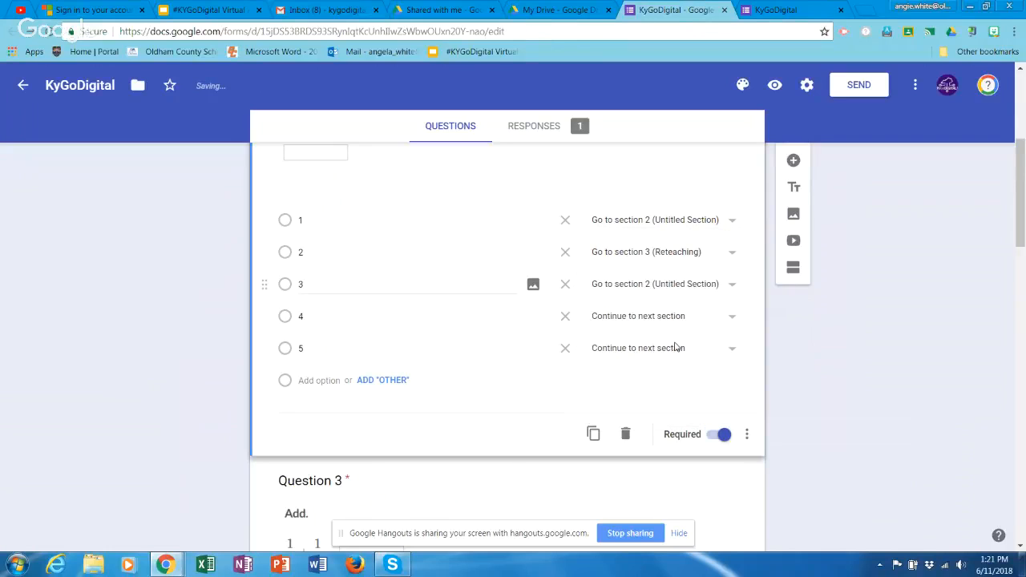
left_click(732, 325)
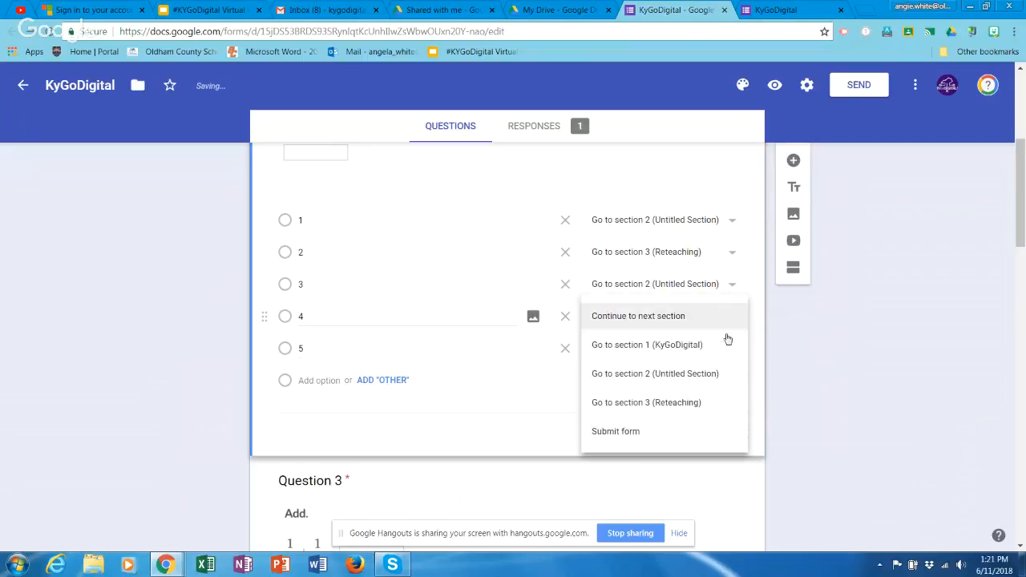
left_click(711, 404)
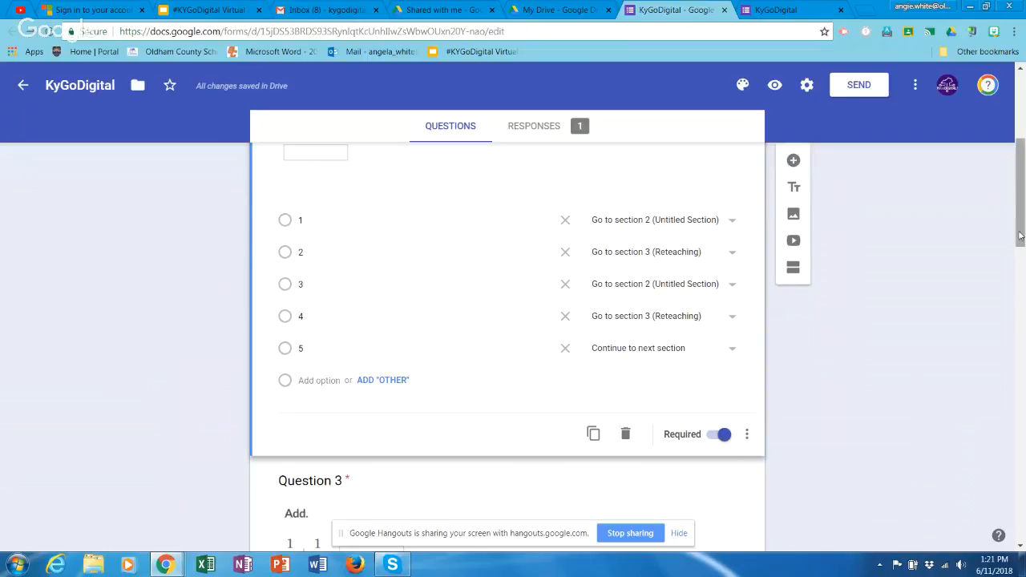
Rename the untitled section 2 as "Question 2"
scroll(771, 294, "up", 2)
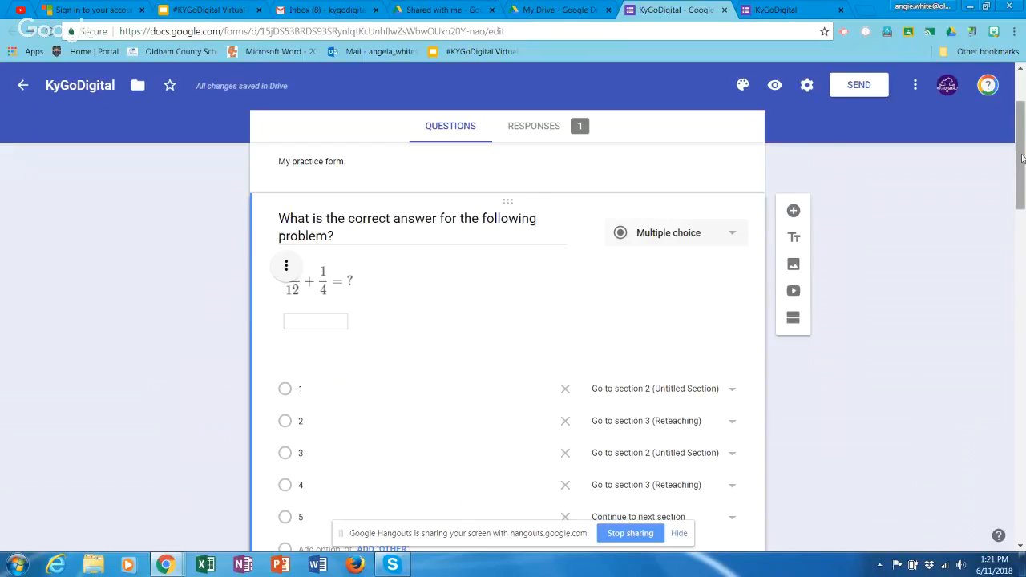
left_click_drag(1020, 158, 1024, 318)
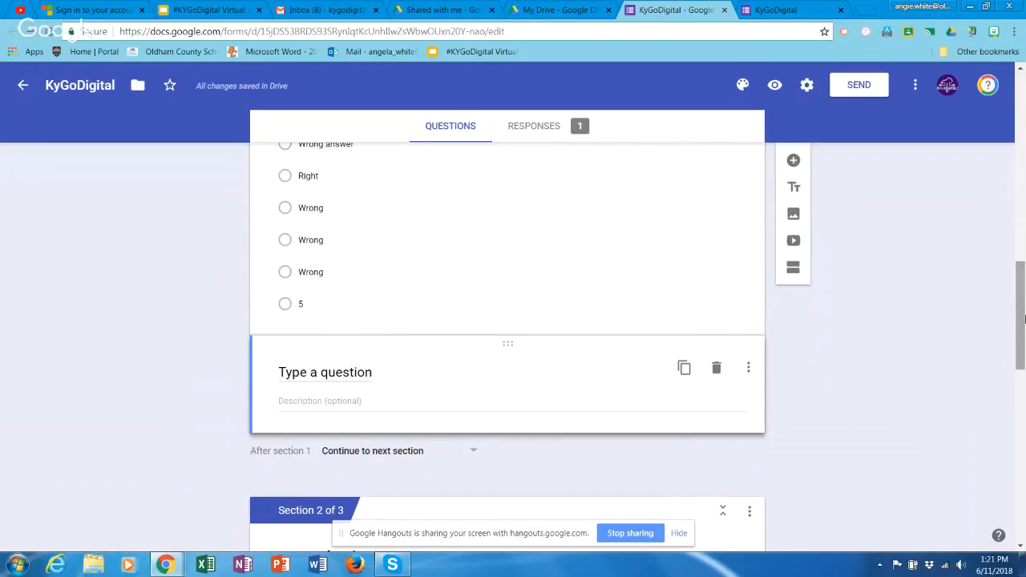
scroll(1020, 293, "down", 1)
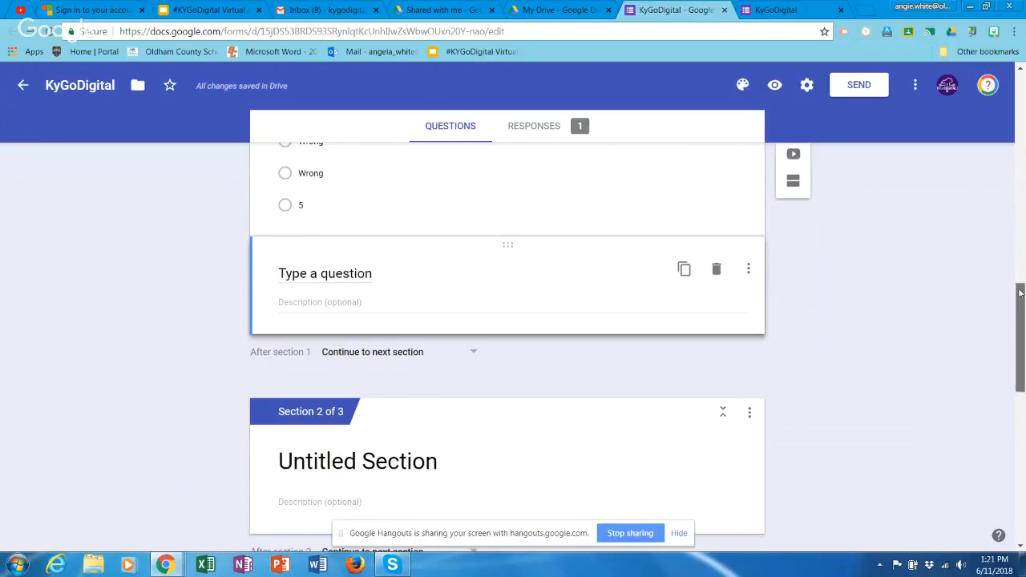
left_click_drag(1020, 293, 1014, 328)
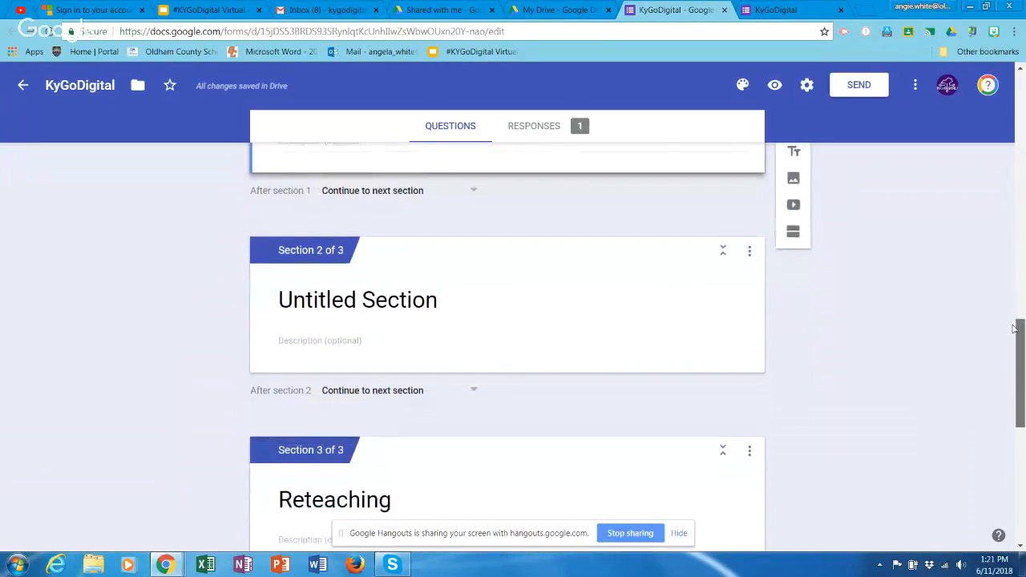
left_click(415, 299)
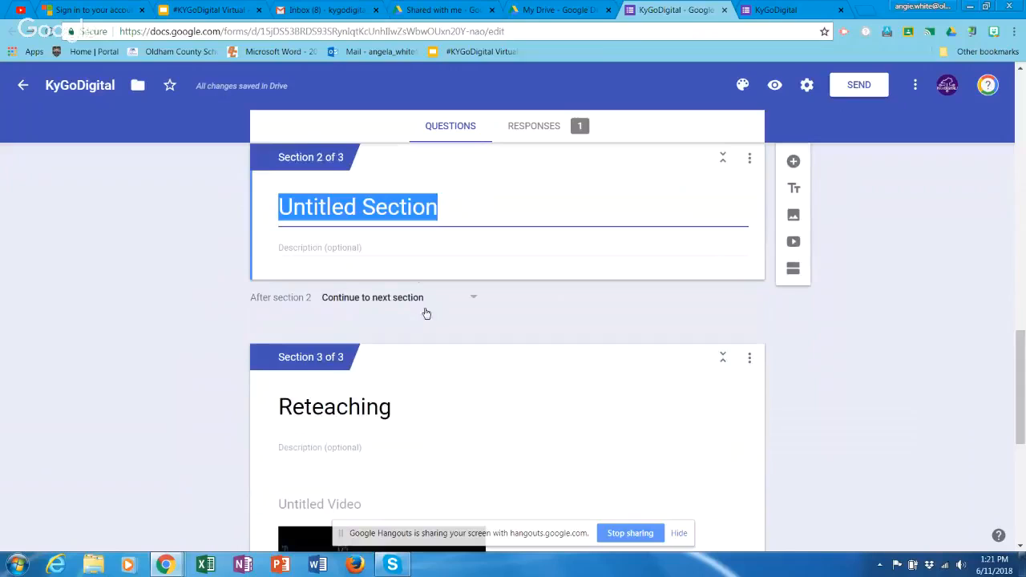
right_click(517, 329)
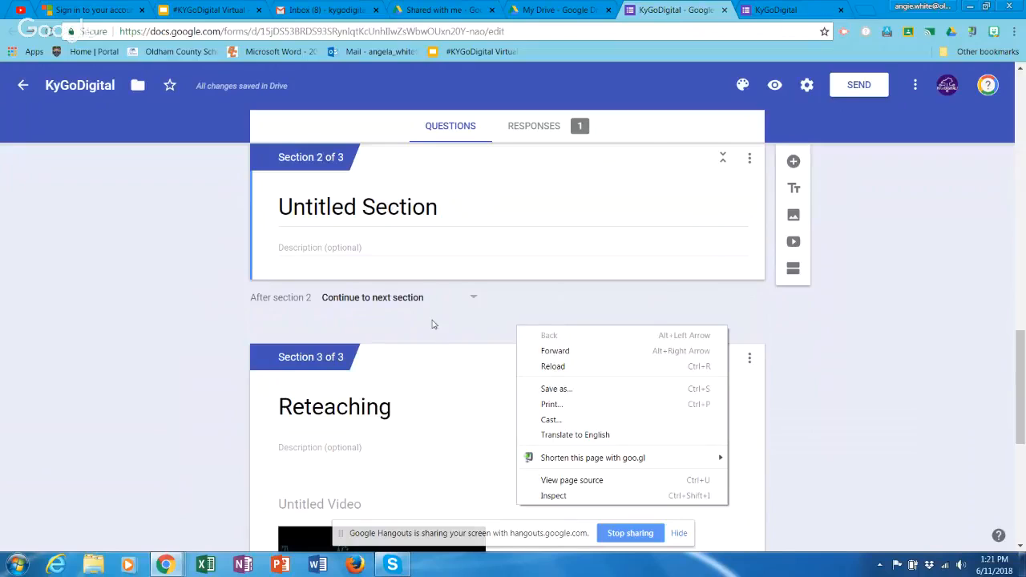
left_click(446, 208)
left_click(439, 209)
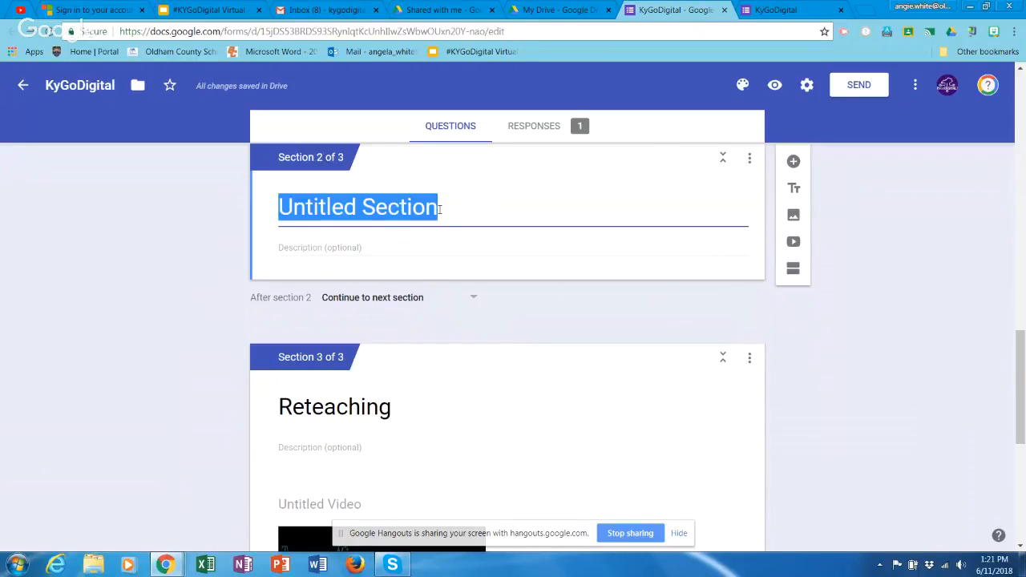
type("Question ")
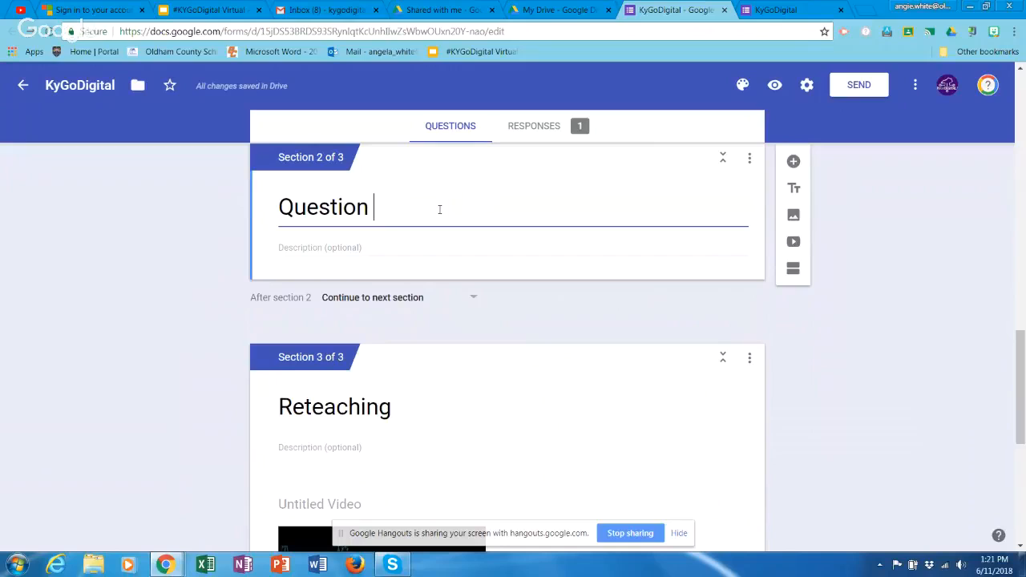
type("2")
left_click(428, 456)
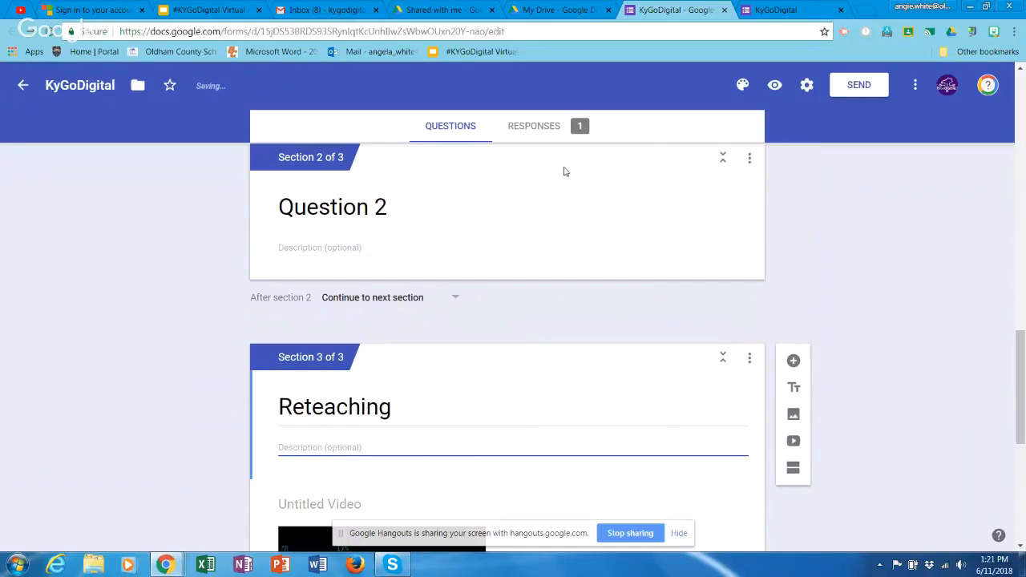
Add a multiple-choice question titled "Question 2" to section 2
left_click(572, 199)
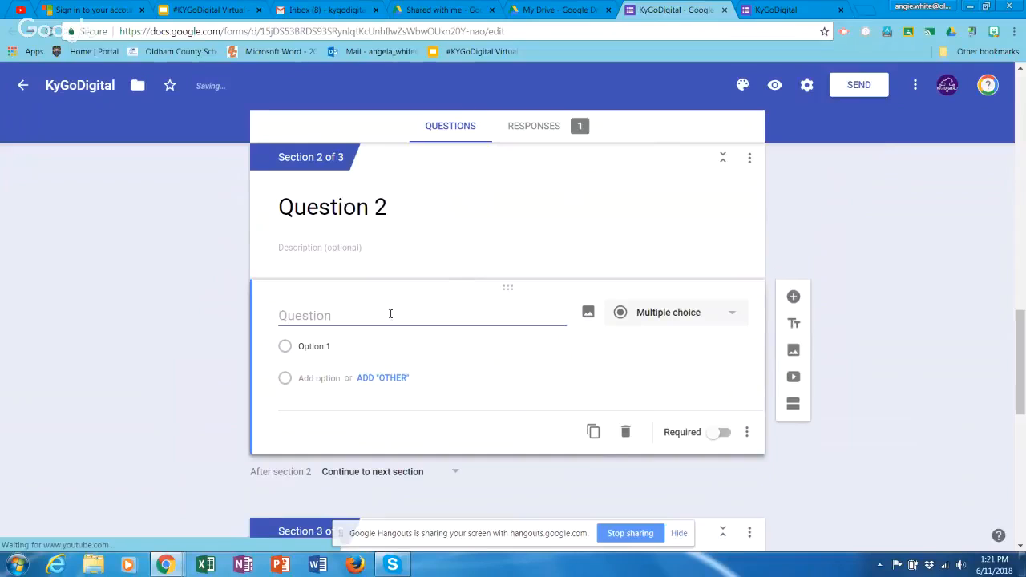
type("Question 2")
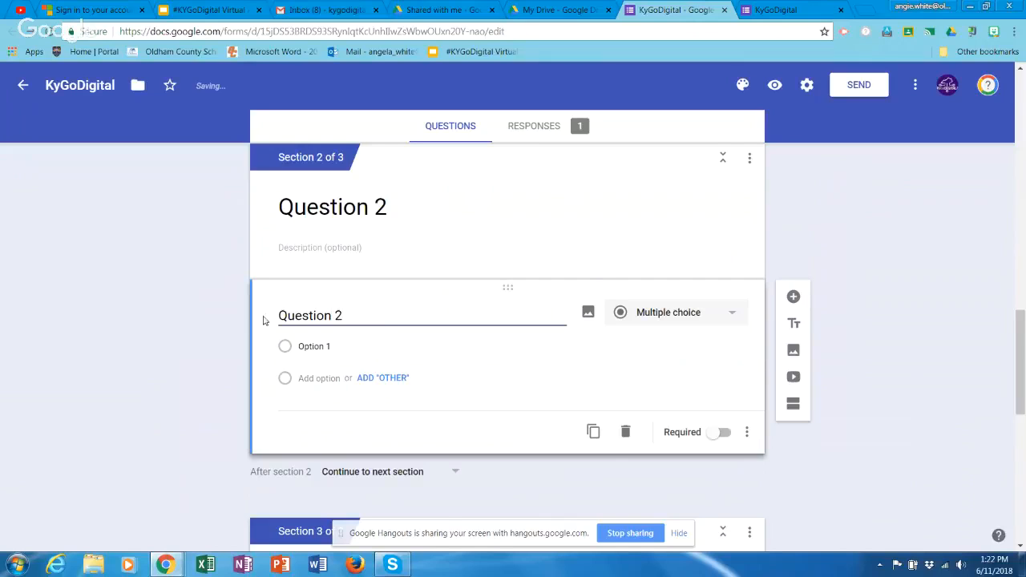
left_click_drag(1021, 337, 1020, 468)
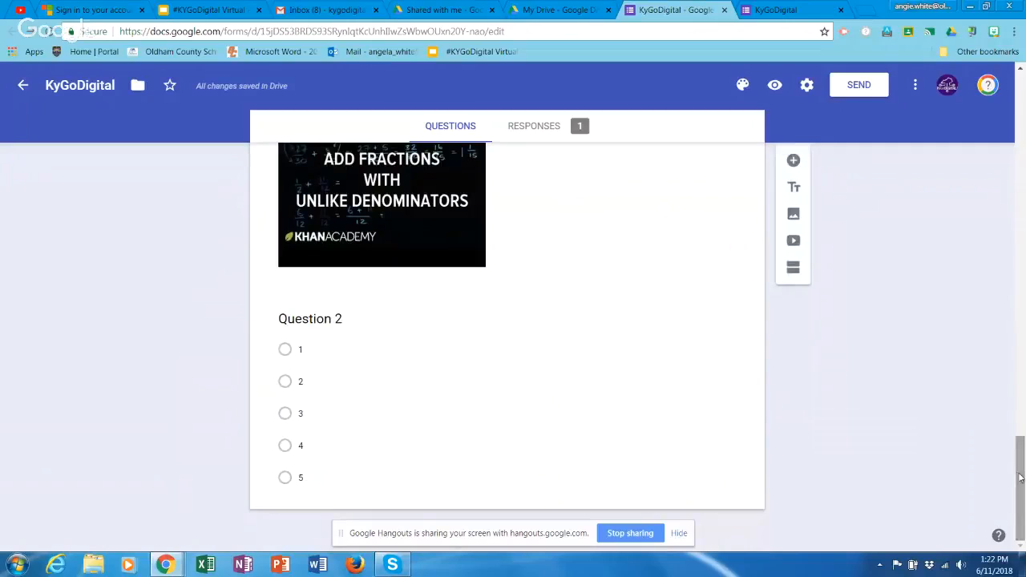
left_click(793, 267)
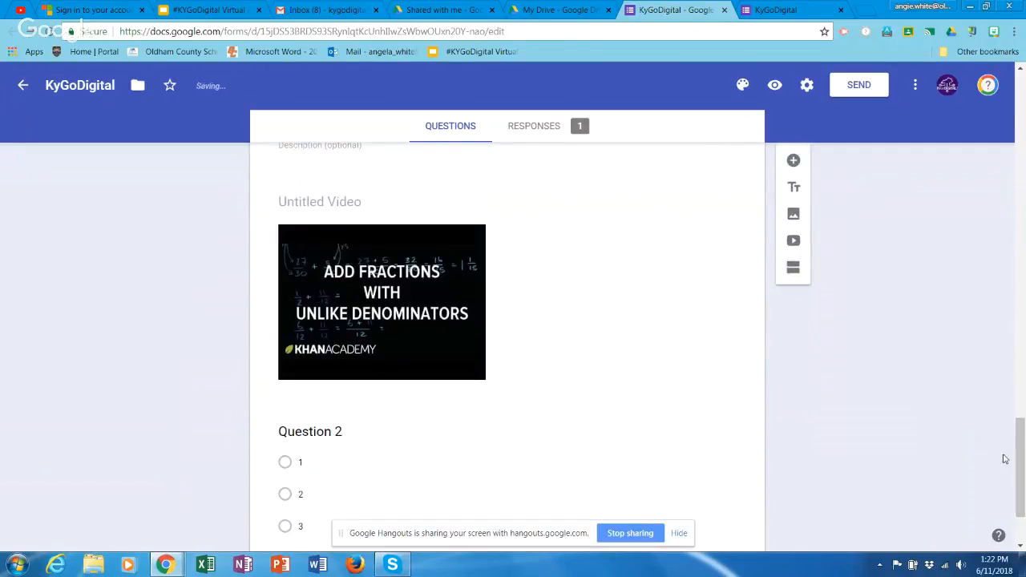
left_click_drag(1021, 464, 1015, 378)
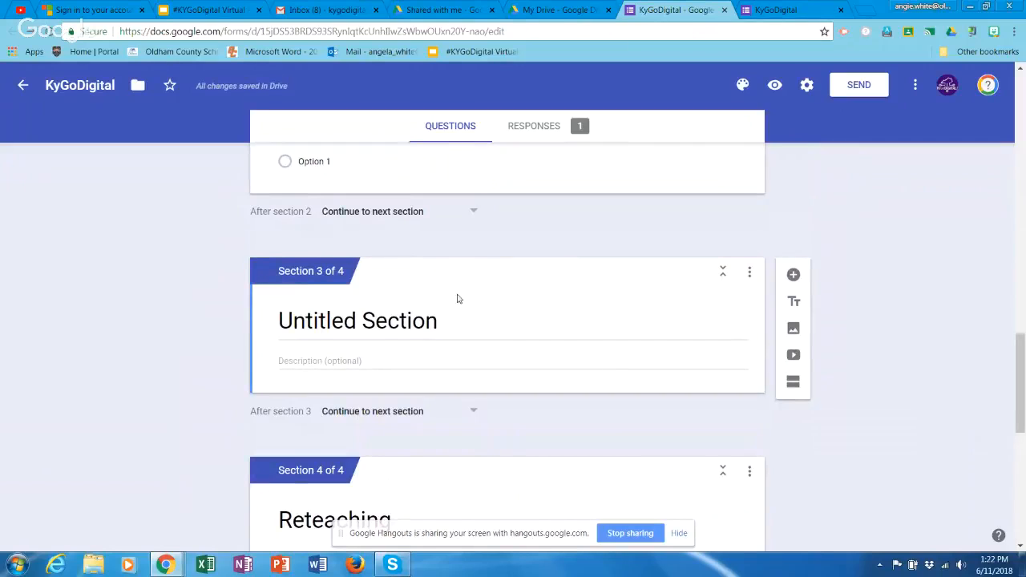
left_click_drag(494, 274, 505, 427)
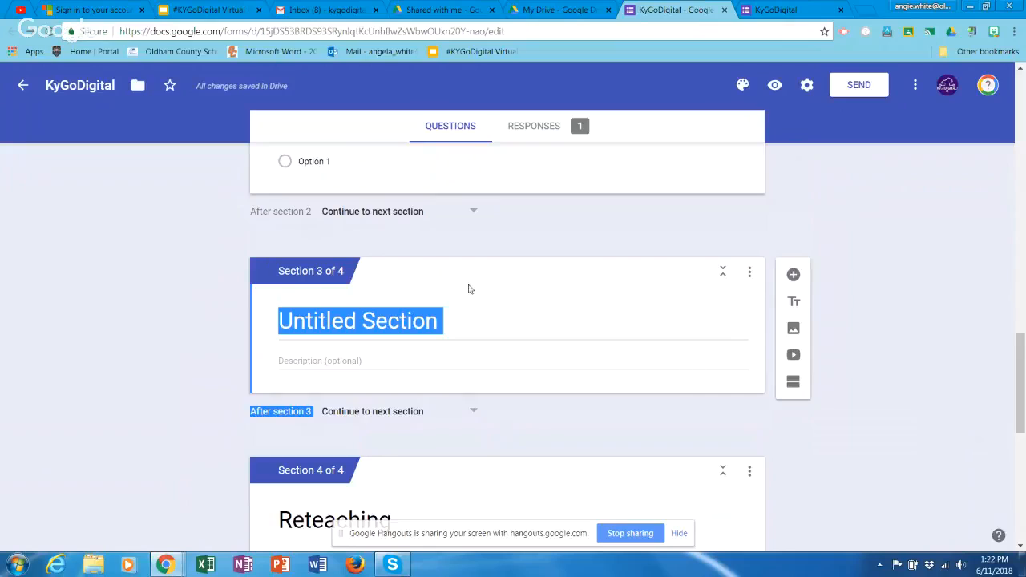
left_click(749, 273)
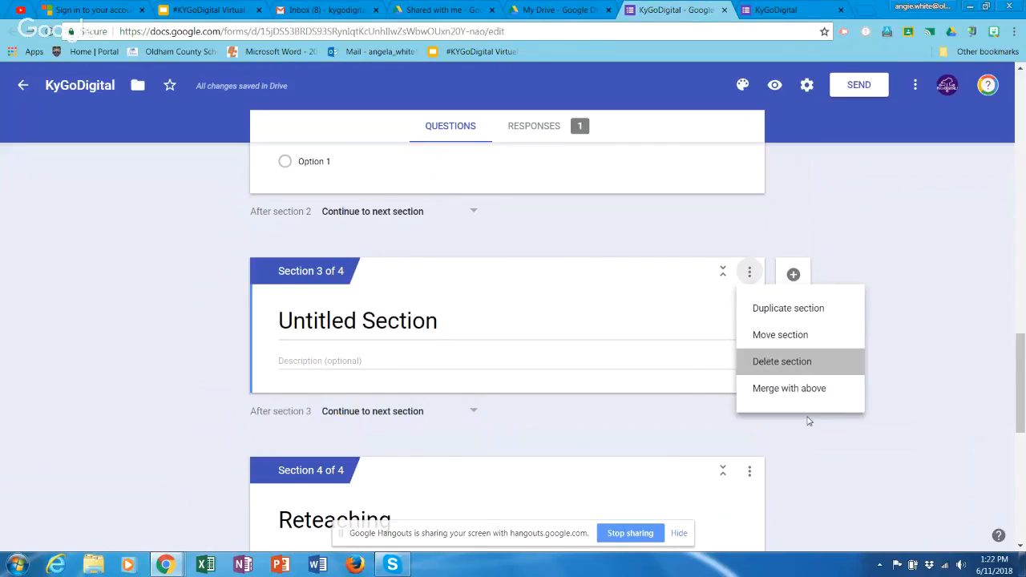
left_click(772, 361)
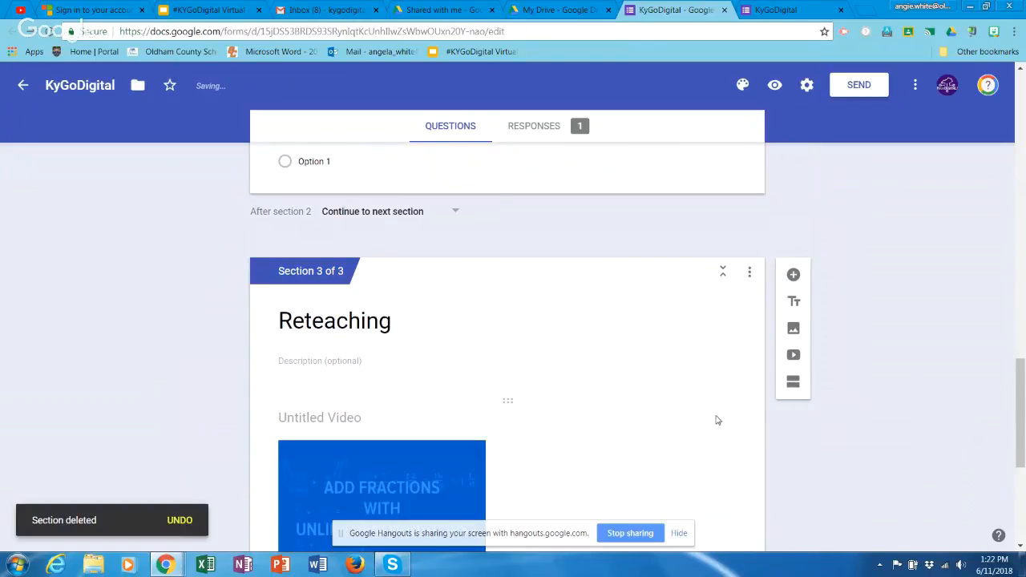
Add a new section after the Reteaching section and title it "Finished"
left_click(685, 418)
scroll(1018, 417, "down", 4)
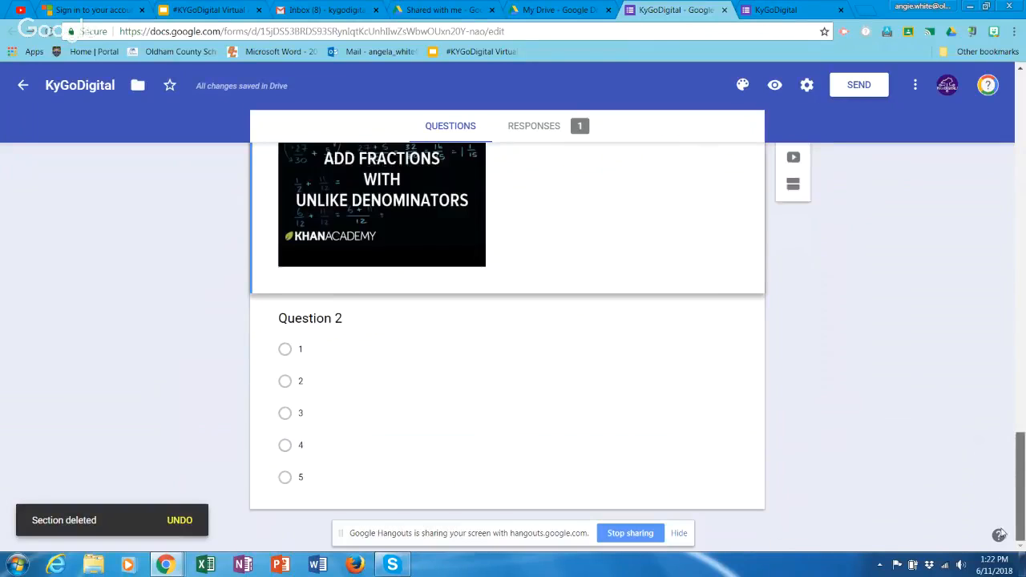
left_click(636, 459)
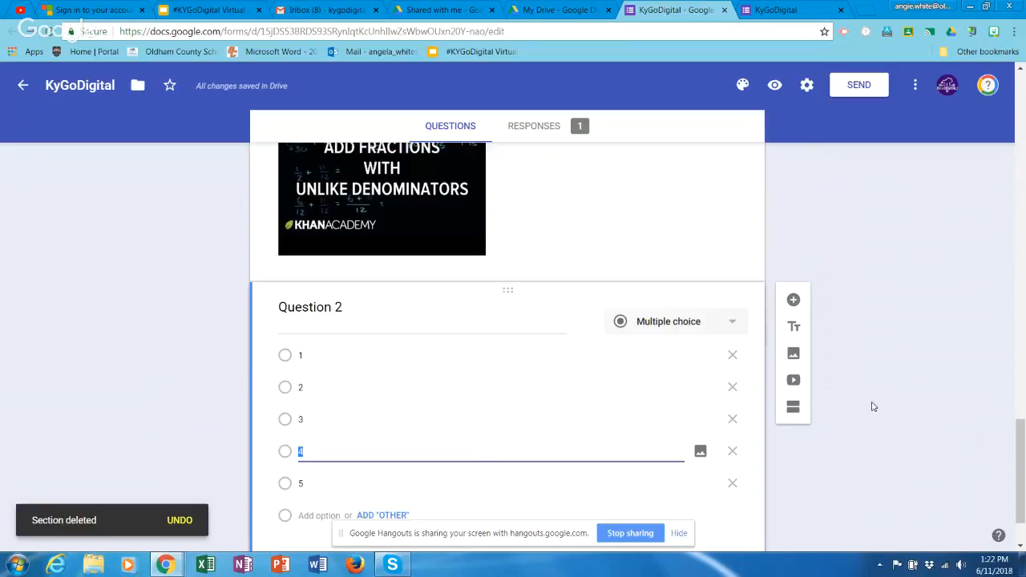
left_click(793, 409)
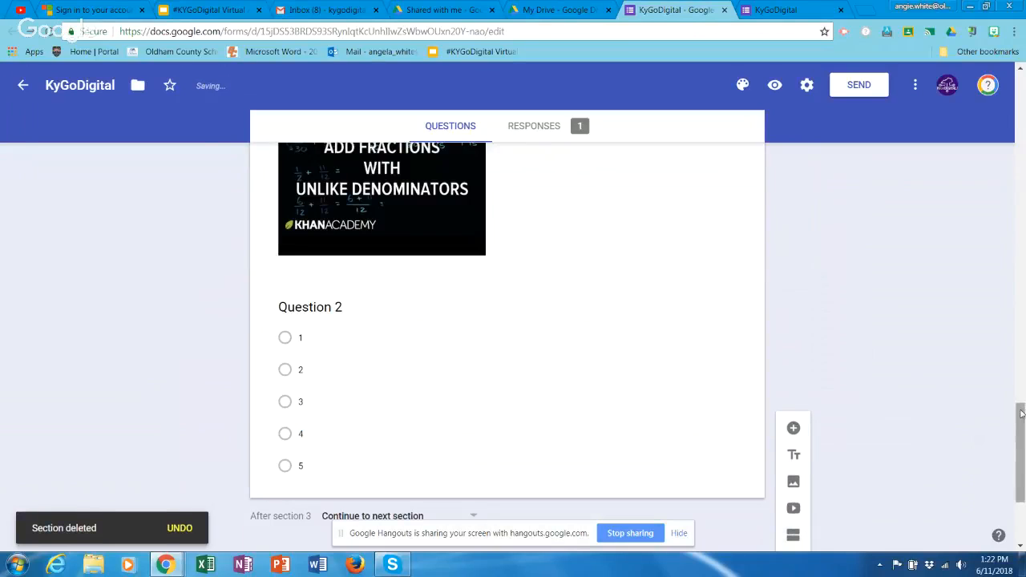
left_click_drag(1021, 415, 1019, 470)
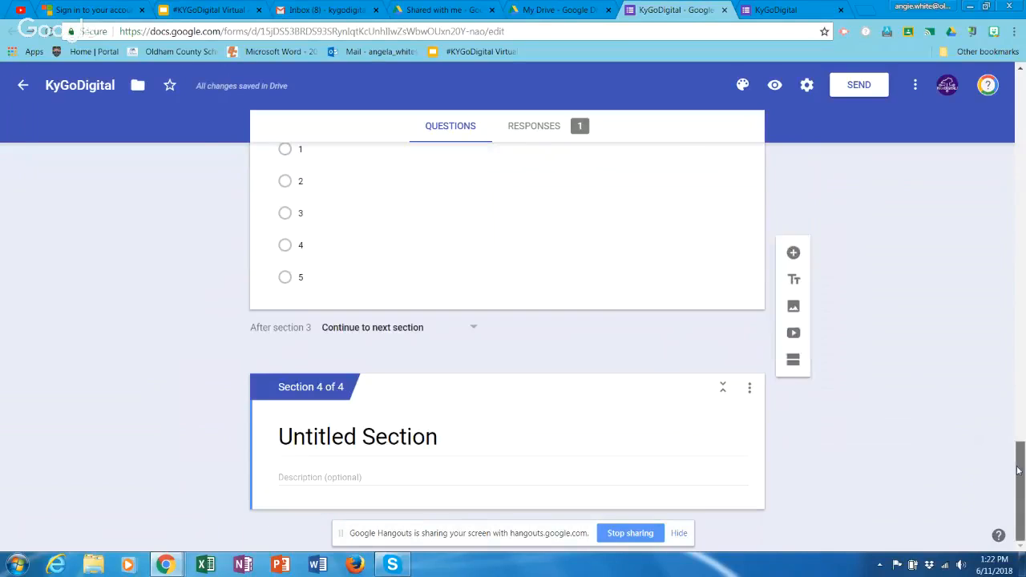
left_click(344, 437)
type("Finished")
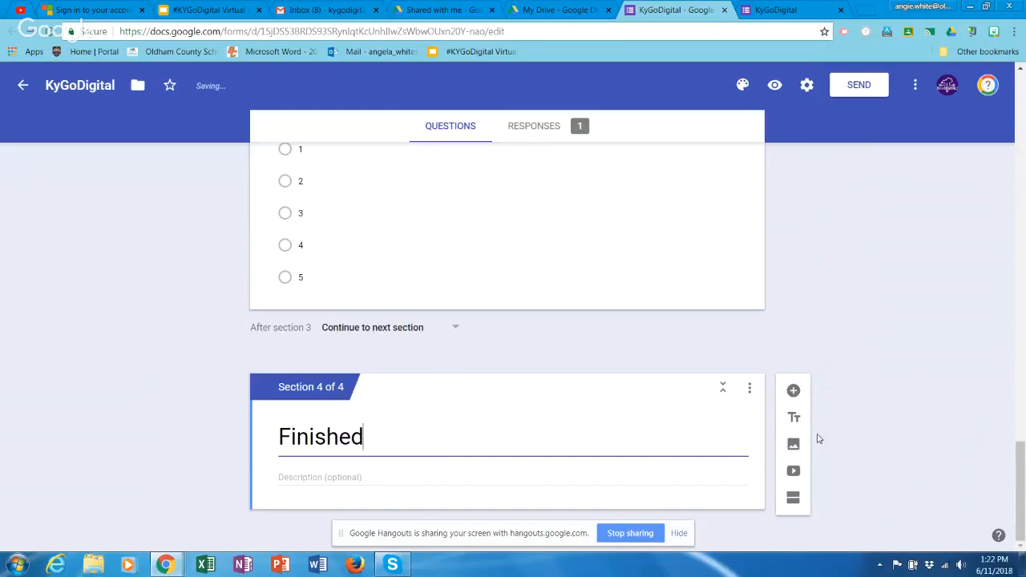
Insert the image Good Job.png from the Google Drive files shared with me into the Finished section
left_click(793, 444)
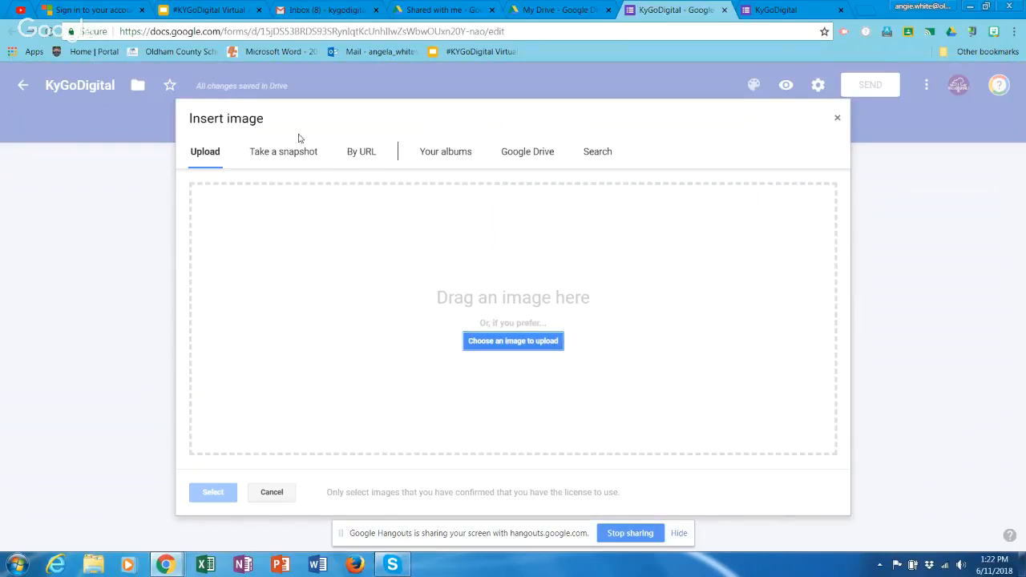
left_click(523, 156)
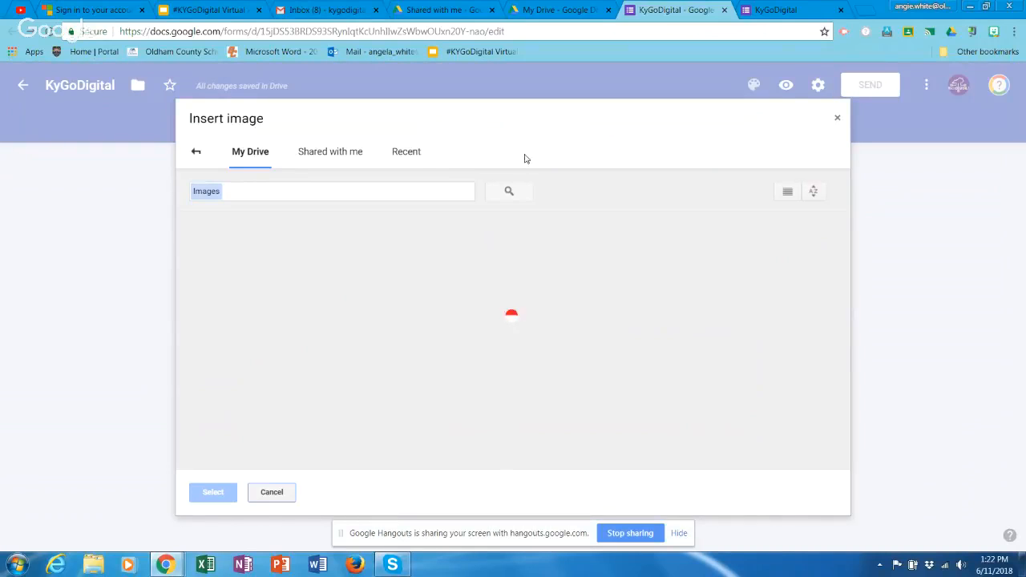
left_click(315, 156)
left_click(634, 269)
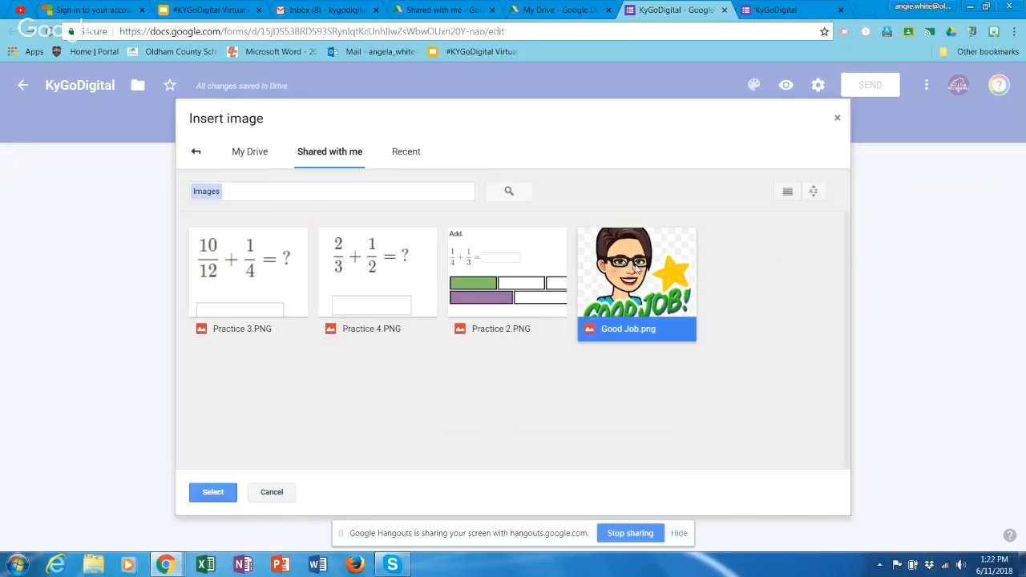
left_click(229, 491)
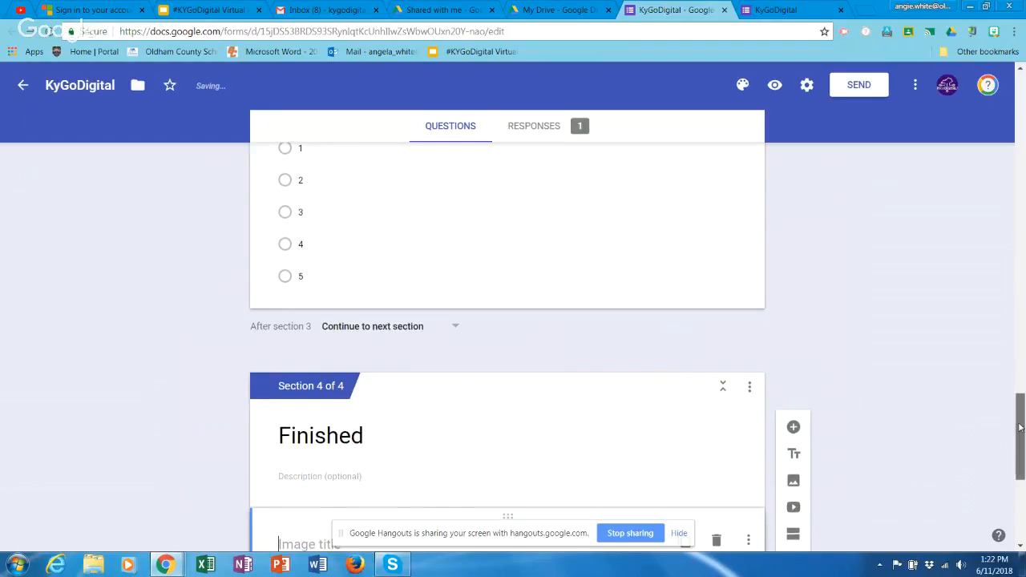
Enable going to a section based on the answer for the Question 2 item in section 2
left_click_drag(1020, 428, 1002, 285)
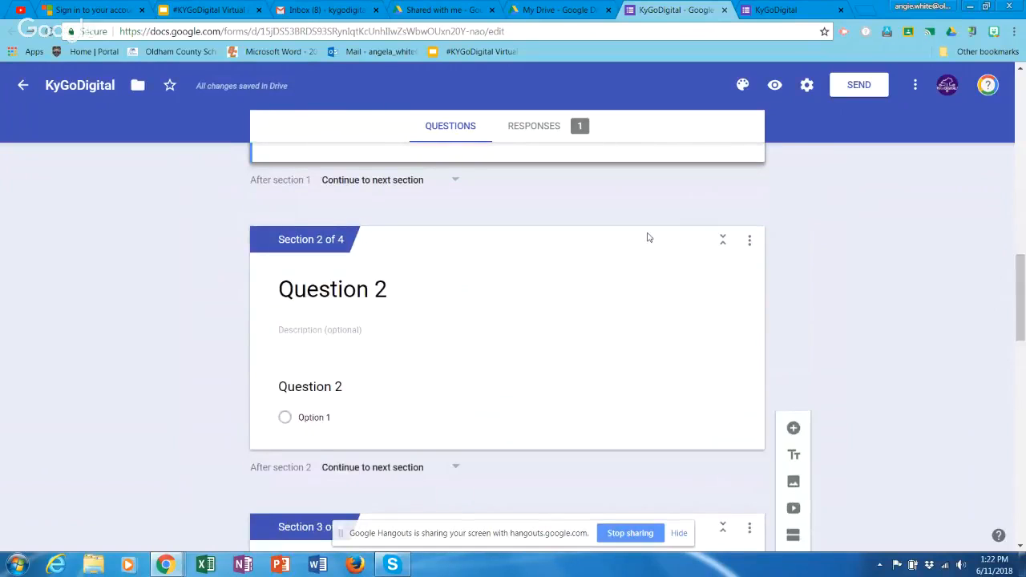
left_click(571, 364)
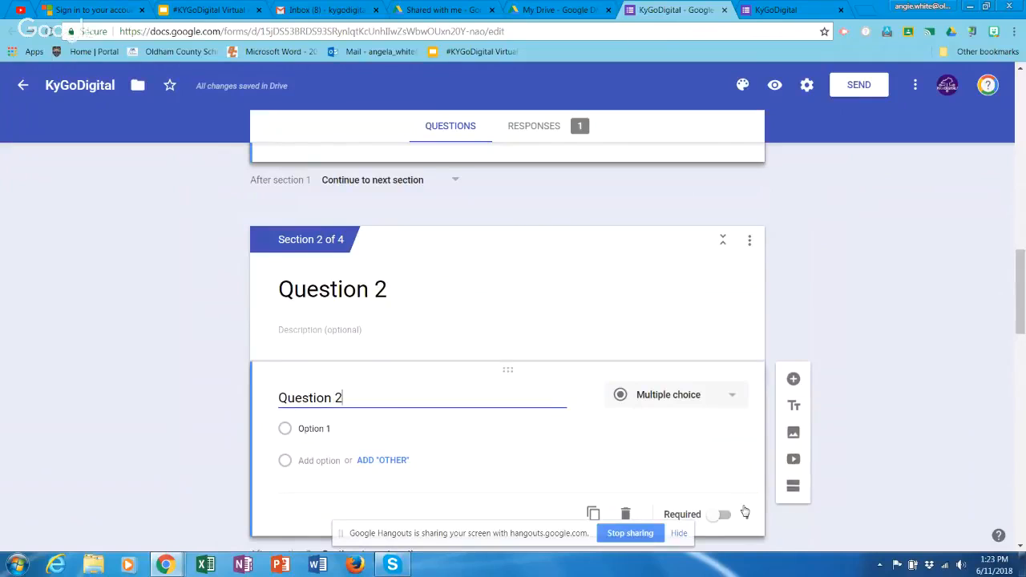
left_click(745, 513)
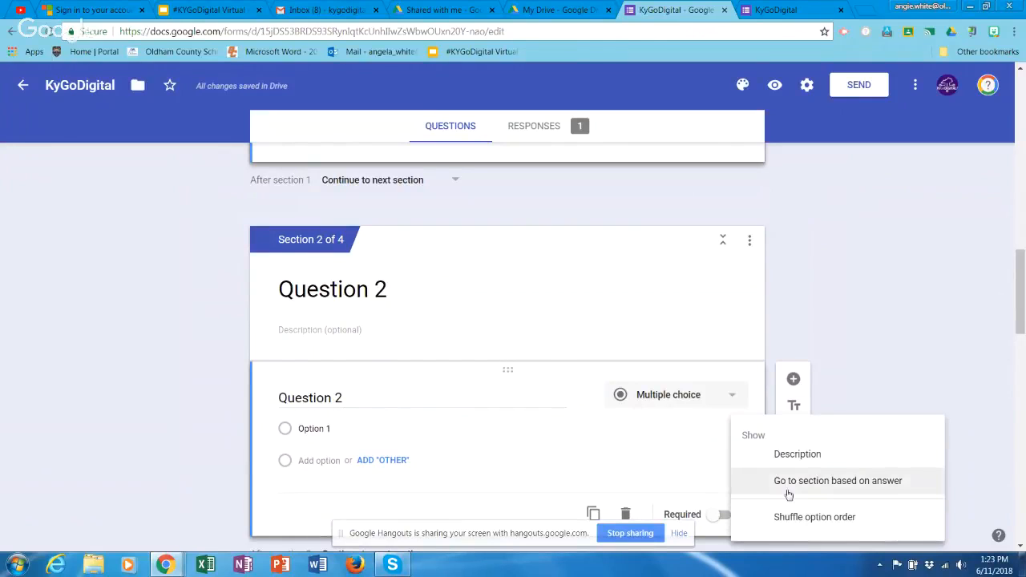
left_click(789, 481)
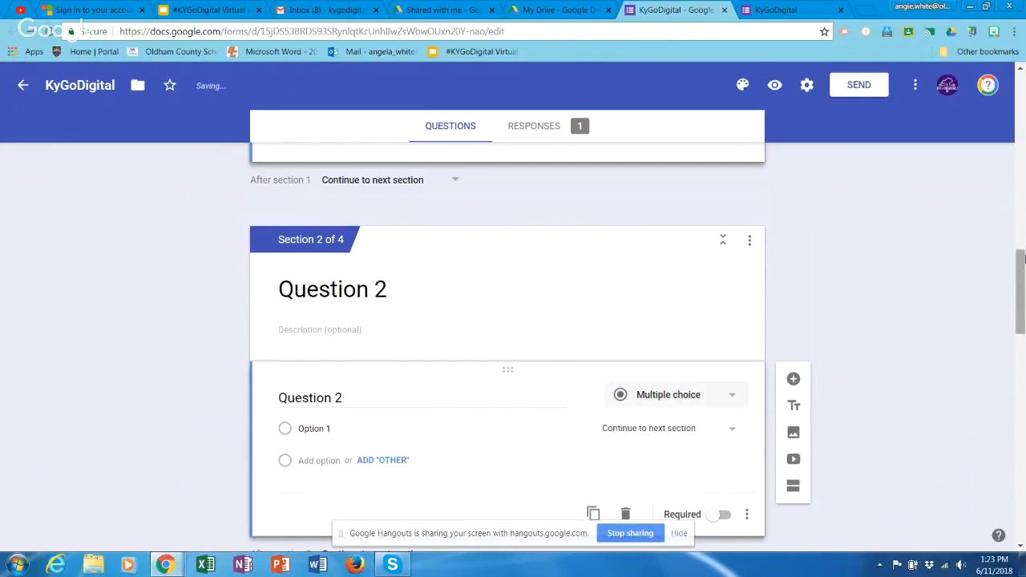
Add Option 2, Option 3 and Option 4 as answer choices to the question in section 2
left_click_drag(1022, 258, 1016, 298)
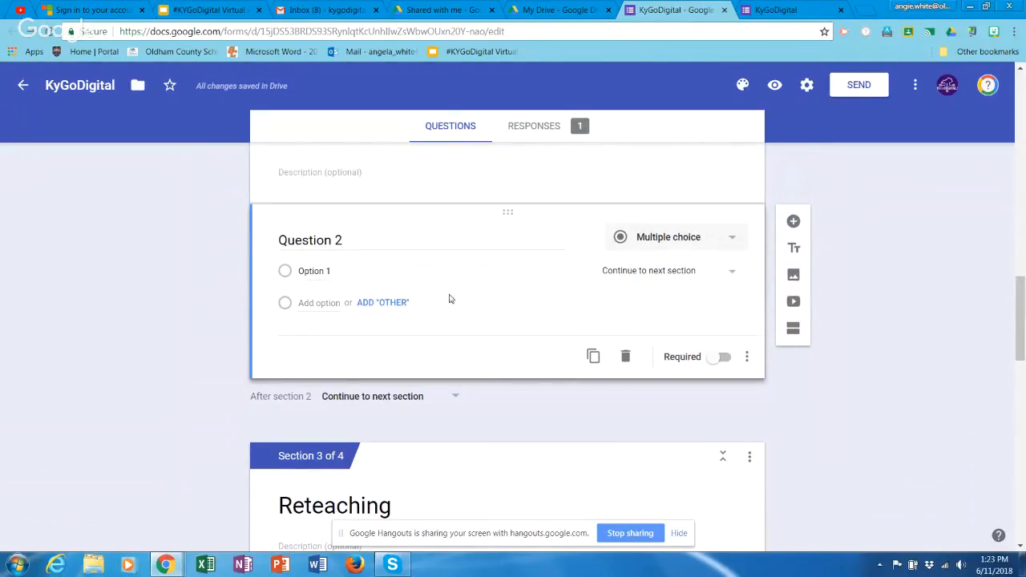
left_click(315, 303)
key("Return")
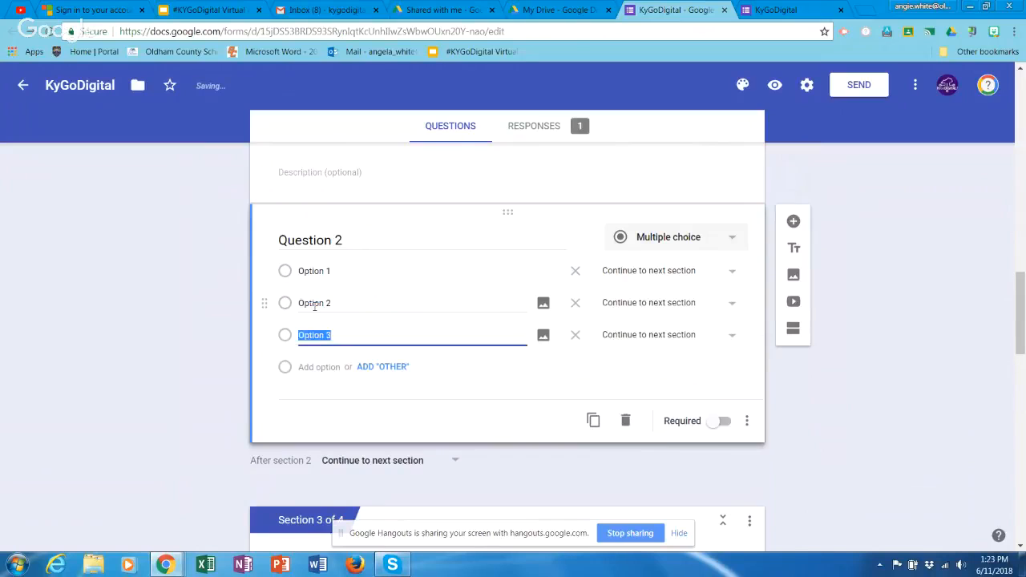
key("Return")
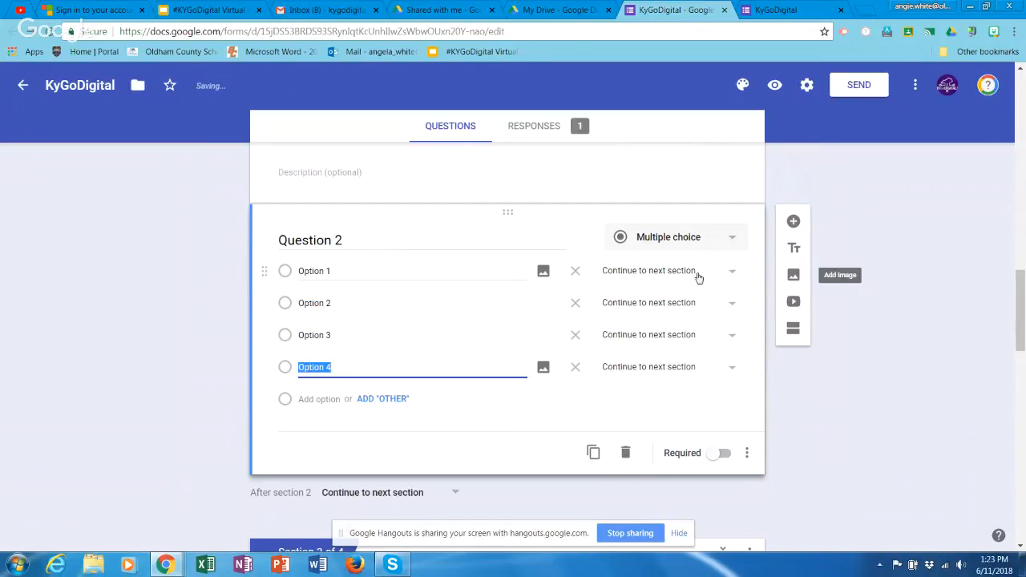
Route Option 1, Option 2 and Option 4 of Question 2 to section 4 (Finished) and Option 3 to section 3 (Reteaching)
left_click(728, 271)
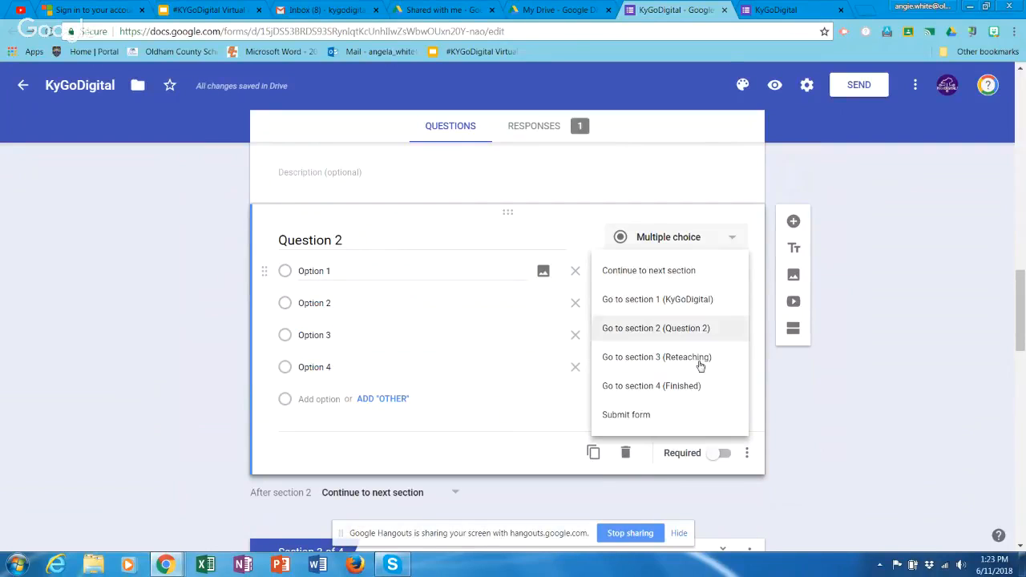
left_click(693, 396)
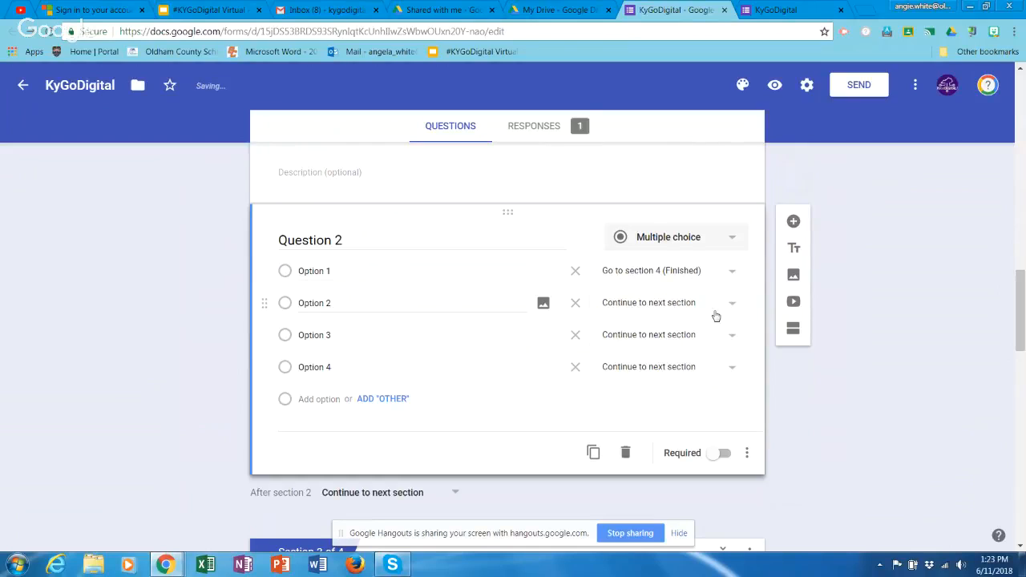
left_click(724, 310)
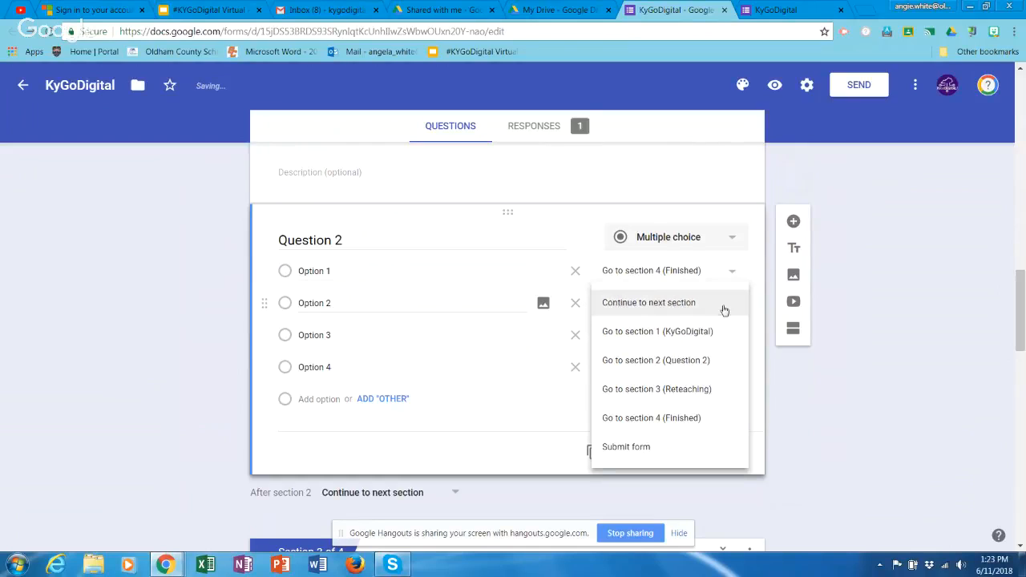
left_click(693, 418)
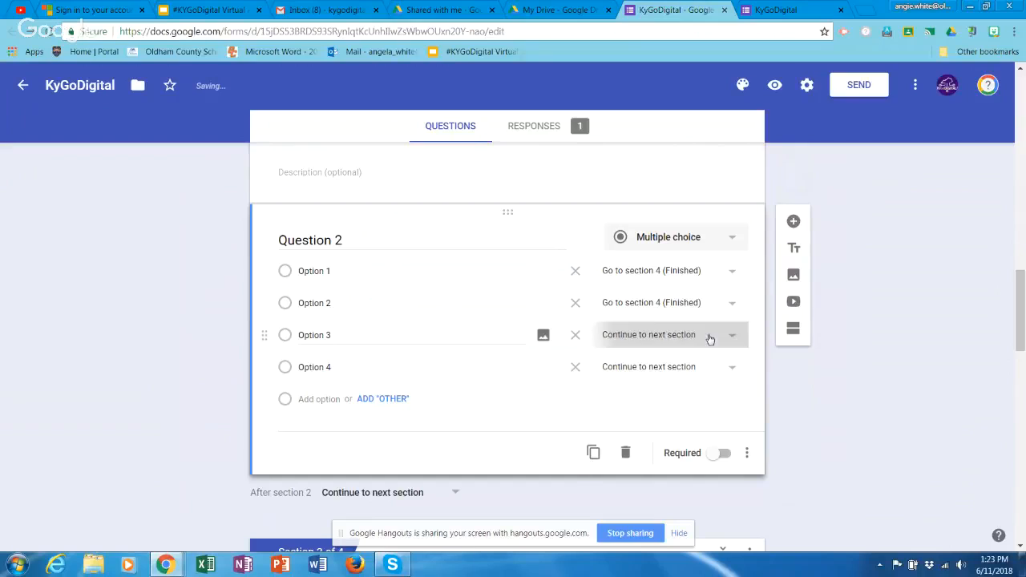
left_click(709, 338)
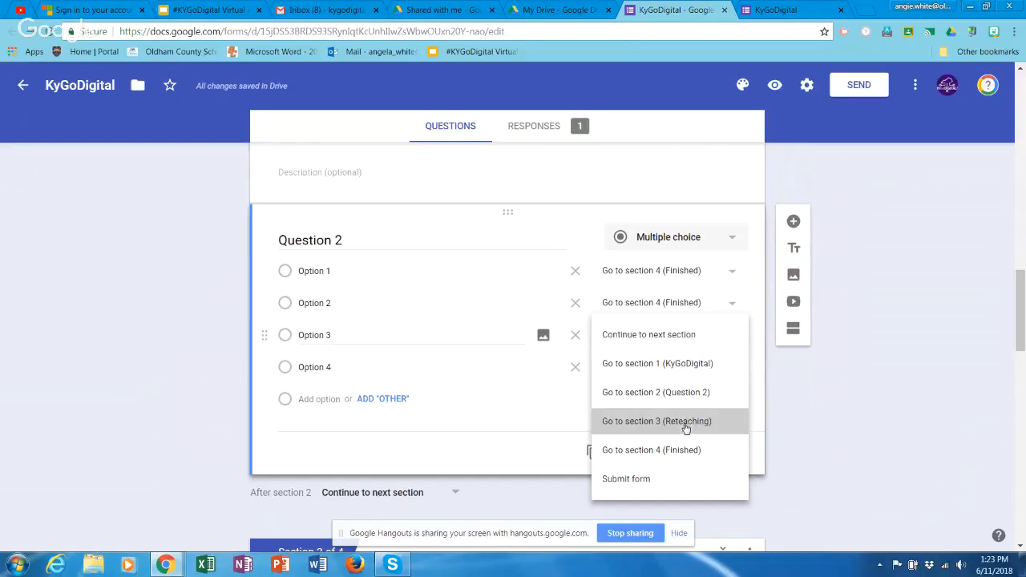
left_click(683, 421)
left_click(726, 364)
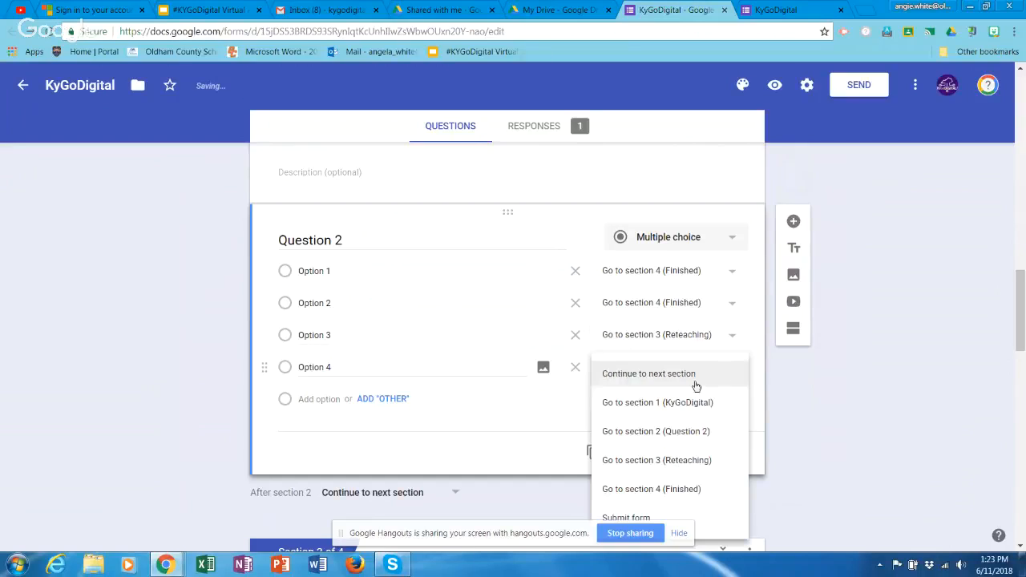
left_click(683, 489)
Switch to the YouTube live events page and stop the Google Hangouts screen sharing
left_click_drag(1022, 310, 1023, 320)
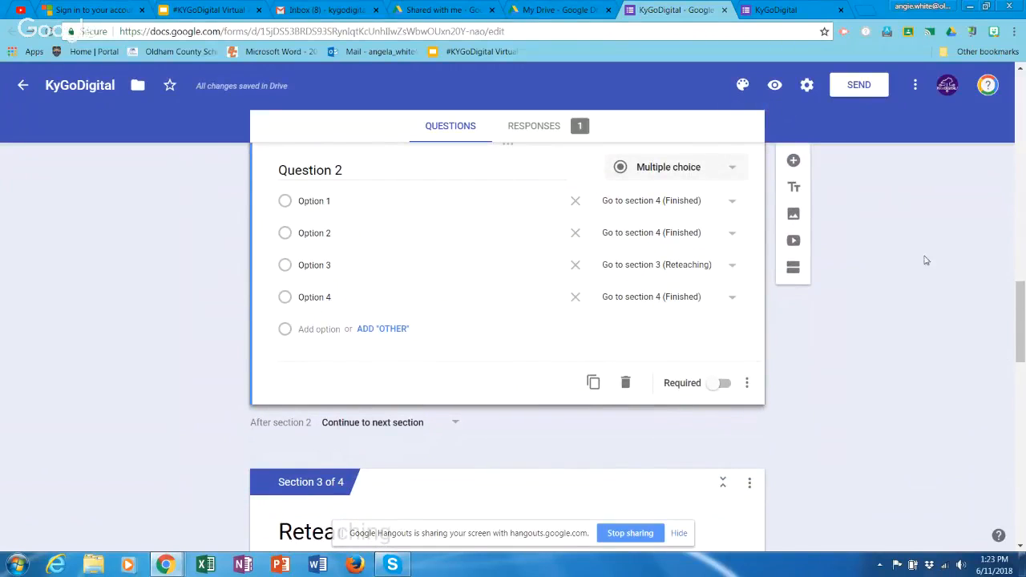
left_click_drag(1017, 323, 1023, 367)
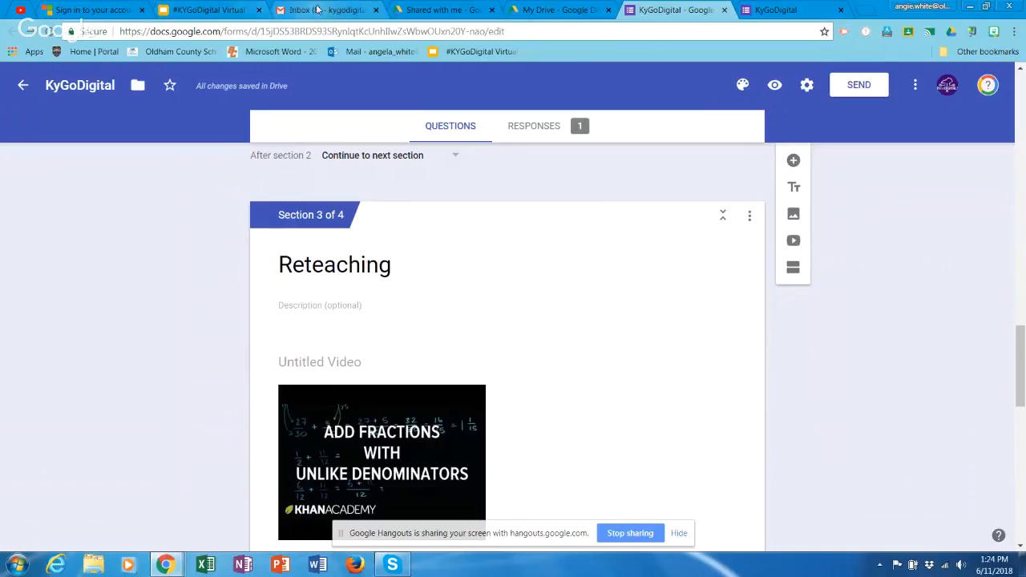
left_click(24, 10)
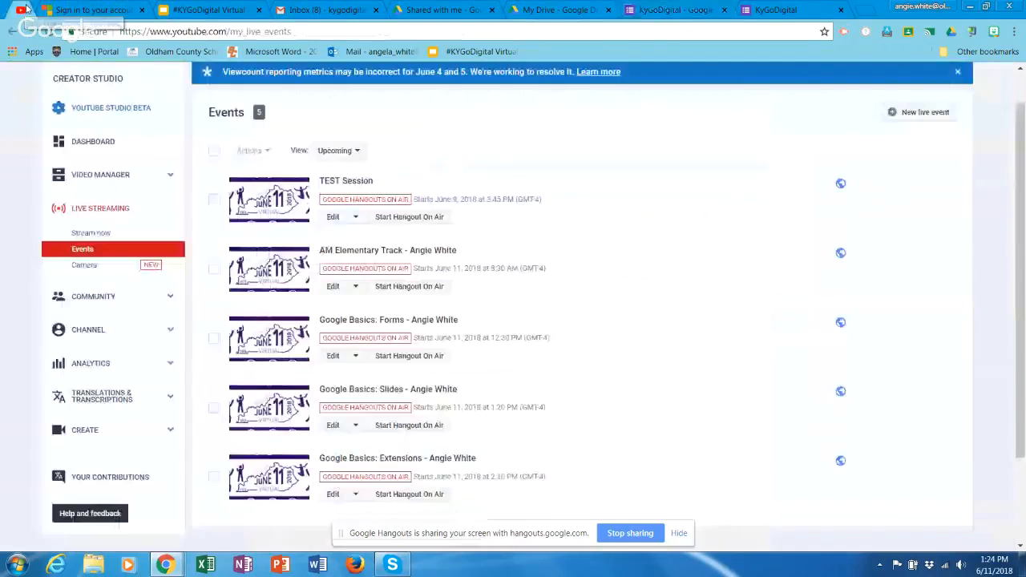
left_click(630, 533)
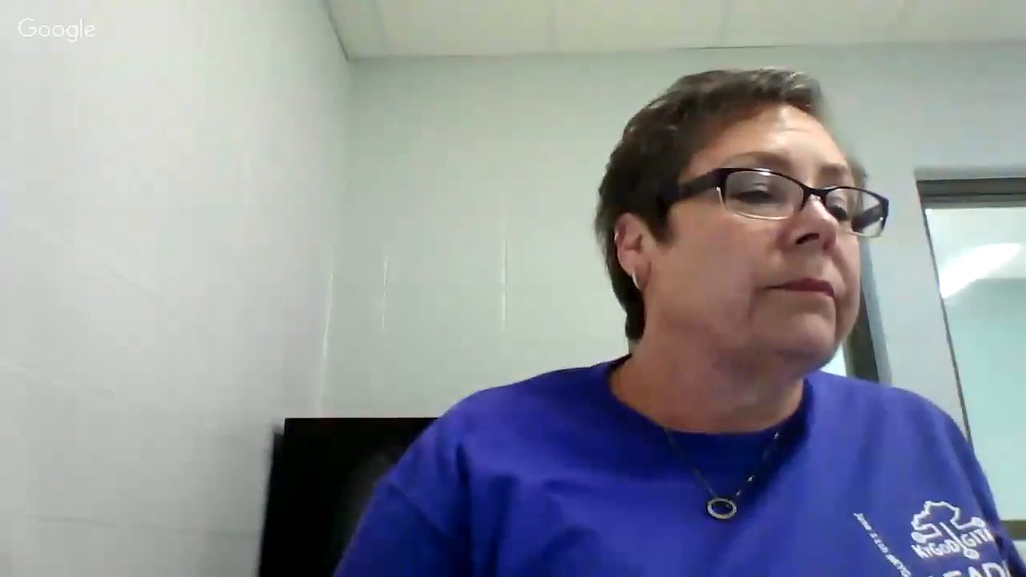